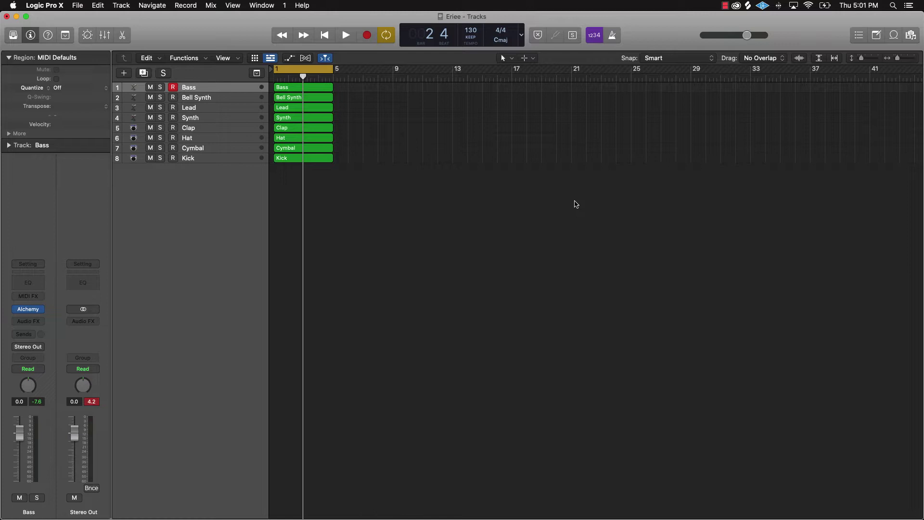
Reset the Stereo Out peak level and play the four-bar loop with all eight tracks
{"action": "left_click", "coordinate": [92, 402]}
{"action": "key", "text": "space"}
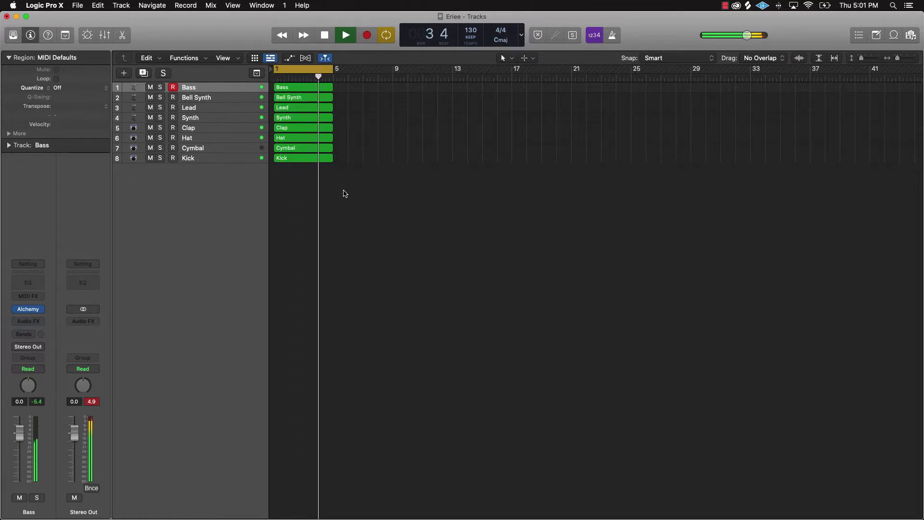
{"action": "key", "text": "space"}
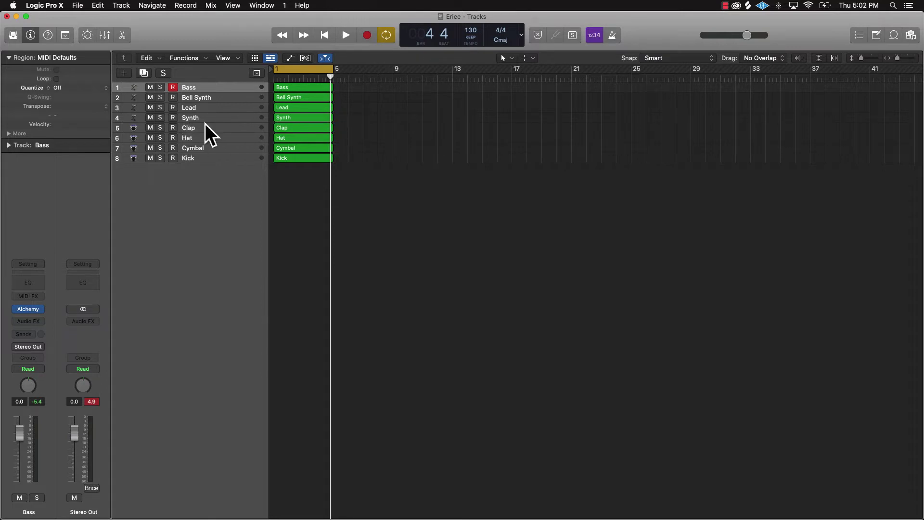
Mute the Bell Synth, Lead and Synth tracks and play the loop with the remaining tracks
{"action": "left_click", "coordinate": [150, 120]}
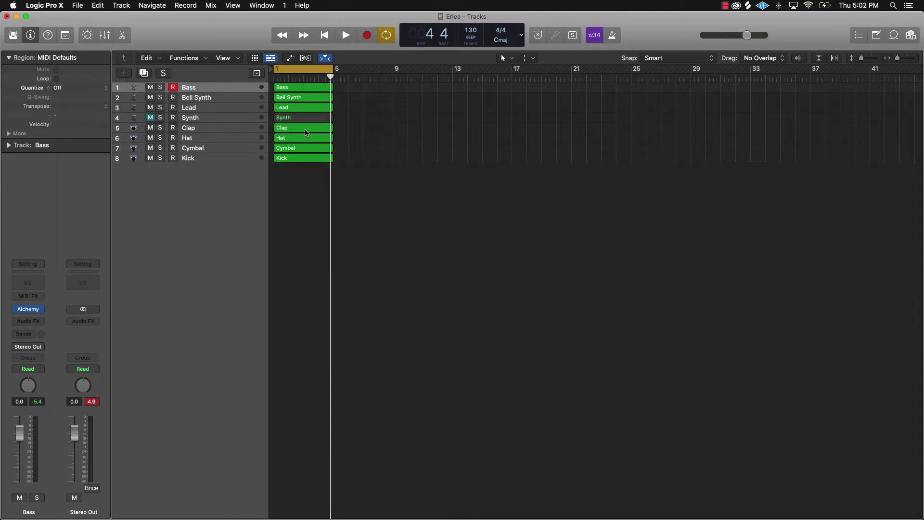
{"action": "left_click", "coordinate": [150, 119]}
{"action": "left_click_drag", "start_coordinate": [151, 97], "coordinate": [152, 121]}
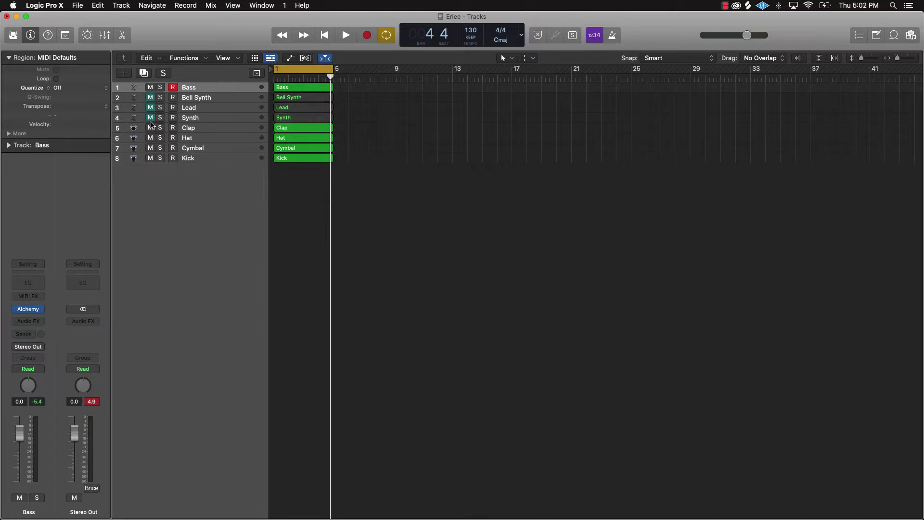
{"action": "key", "text": "space"}
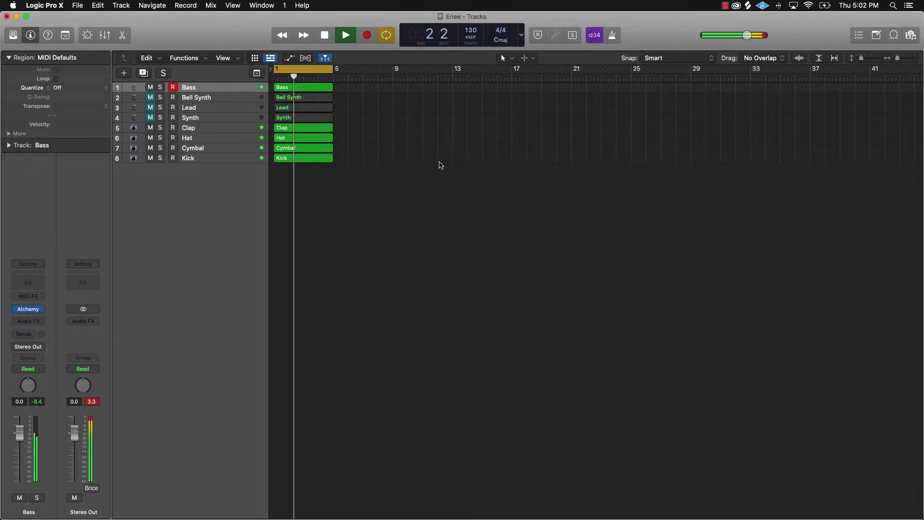
{"action": "key", "text": "space"}
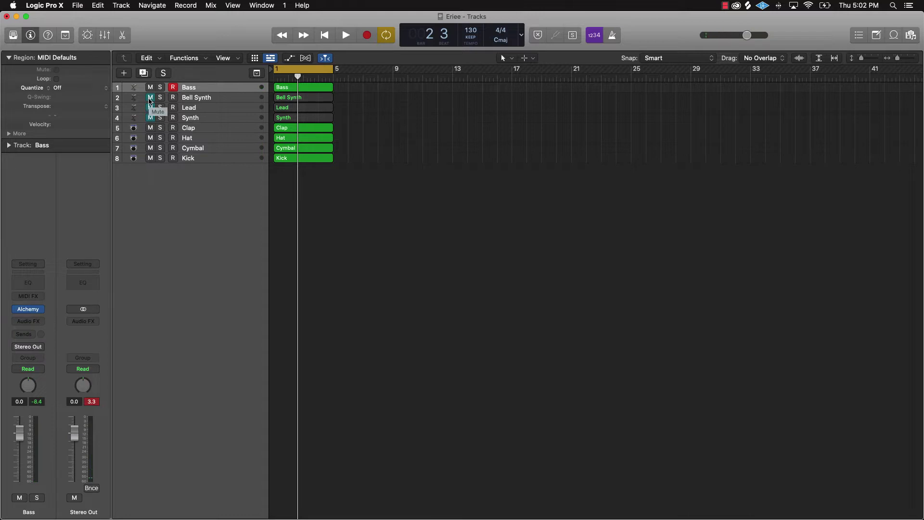
Unmute the Bell Synth, Lead and Synth tracks one at a time, playing the loop after adding Bell Synth and after adding Lead
{"action": "left_click", "coordinate": [150, 99]}
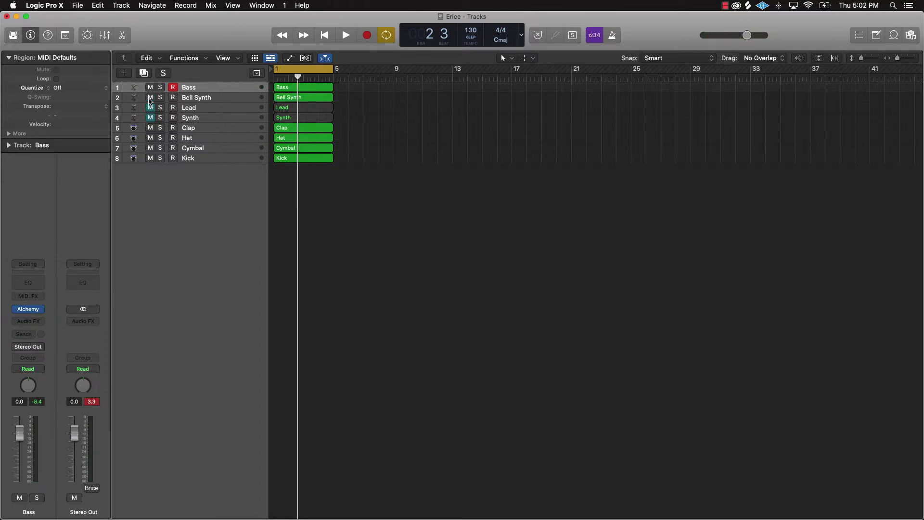
{"action": "key", "text": "space"}
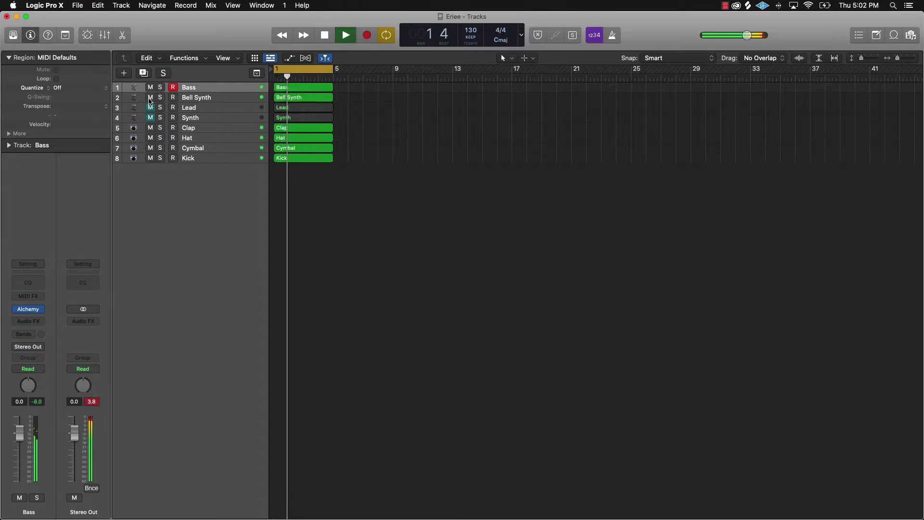
{"action": "key", "text": "space"}
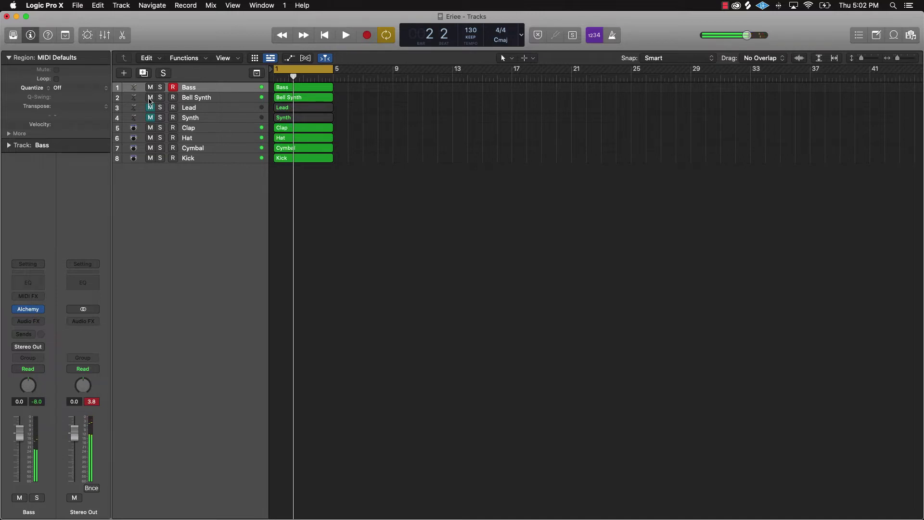
{"action": "left_click", "coordinate": [150, 108]}
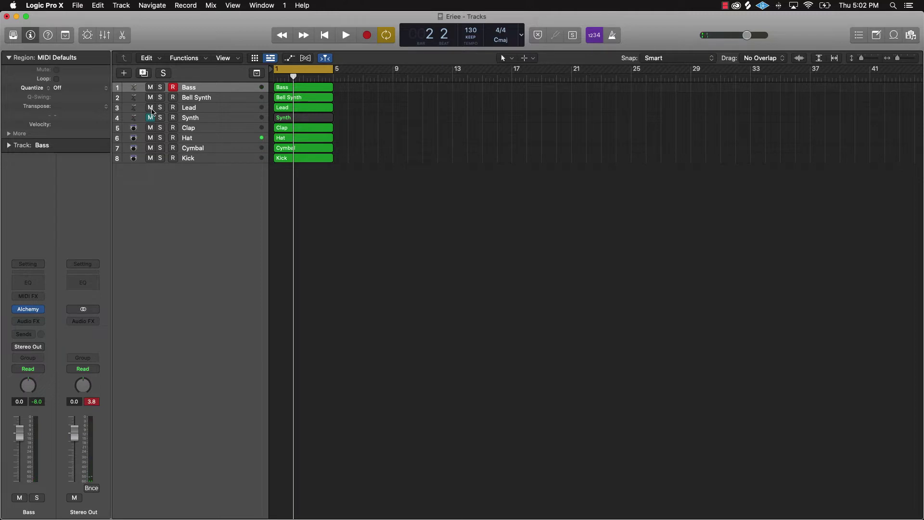
{"action": "key", "text": "space"}
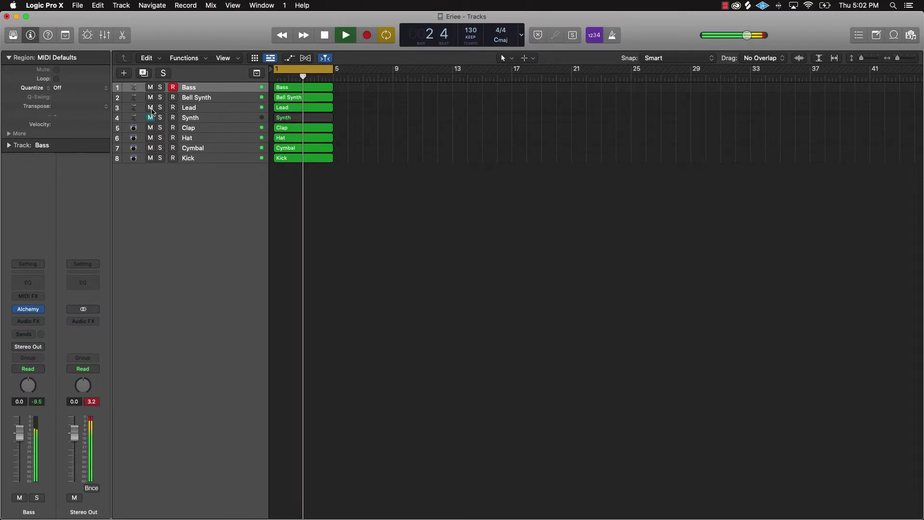
{"action": "key", "text": "space"}
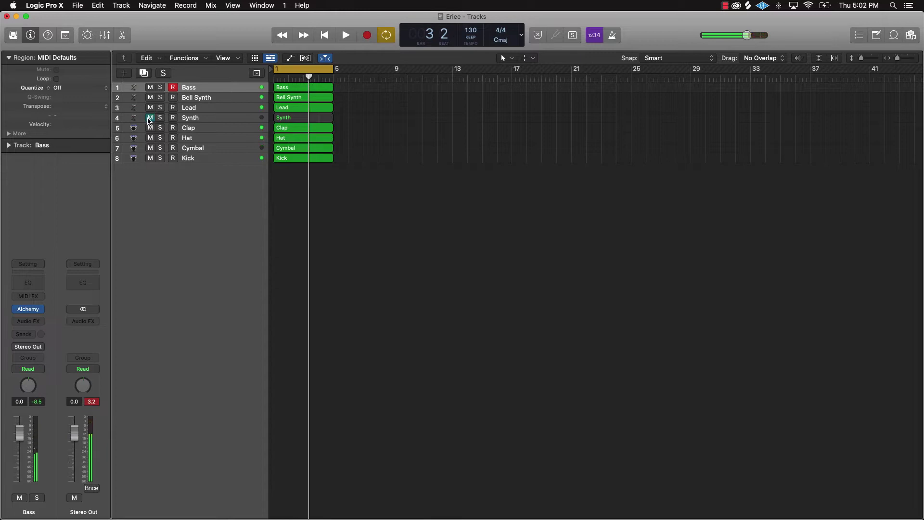
{"action": "left_click", "coordinate": [150, 119]}
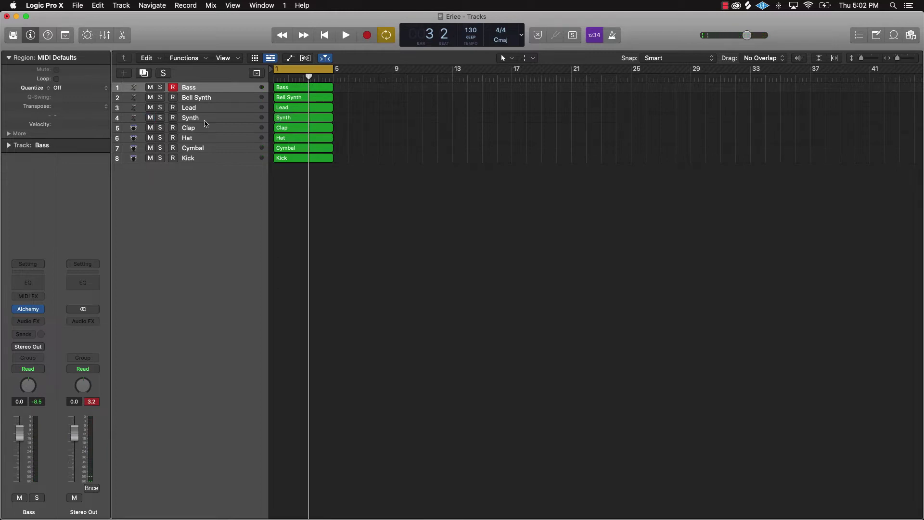
Select the four-bar regions on all eight tracks and repeat them back to back up to bar 89
{"action": "left_click_drag", "start_coordinate": [364, 83], "coordinate": [290, 190]}
{"action": "key", "text": "period"}
{"action": "key", "text": "period"}
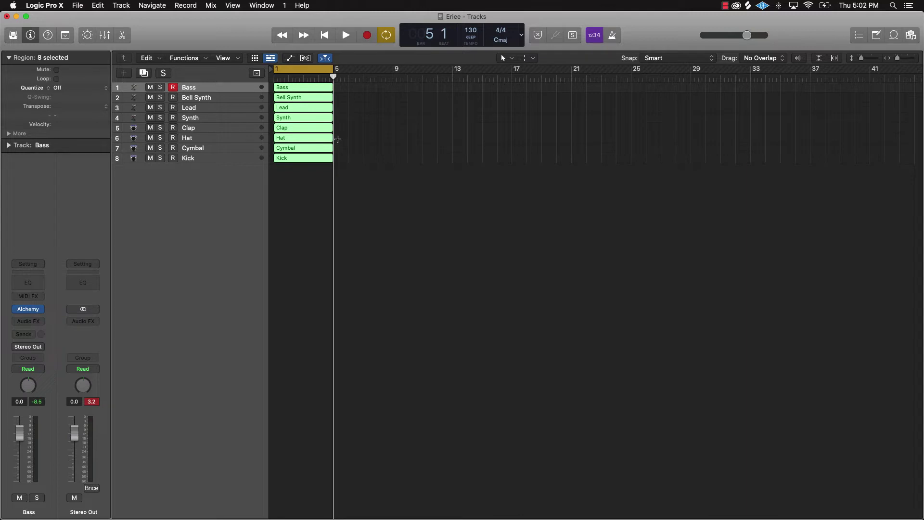
{"action": "key", "text": "super+r"}
{"action": "key", "text": "super+r"}
{"action": "key", "text": "super+r"}
{"action": "key", "text": "super+r"}
{"action": "key", "text": "super+r"}
{"action": "key", "text": "super+r"}
{"action": "key", "text": "super+r"}
{"action": "key", "text": "super+r"}
{"action": "key", "text": "super+r"}
{"action": "key", "text": "super+r"}
{"action": "key", "text": "super+r"}
{"action": "key", "text": "super+r"}
{"action": "key", "text": "super+r"}
{"action": "key", "text": "super+r"}
{"action": "key", "text": "super+r"}
{"action": "key", "text": "super+r"}
{"action": "key", "text": "super+r"}
{"action": "key", "text": "super+r"}
{"action": "key", "text": "super+r"}
{"action": "key", "text": "super+r"}
{"action": "key", "text": "super+r"}
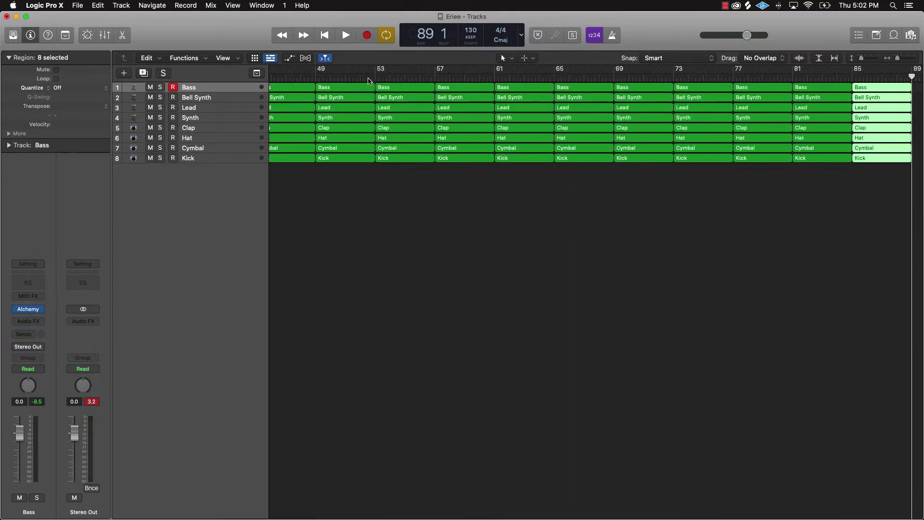
Show Beats & Time in the transport display and repeat the selected regions twice more, up to bar 97
{"action": "left_click", "coordinate": [522, 35]}
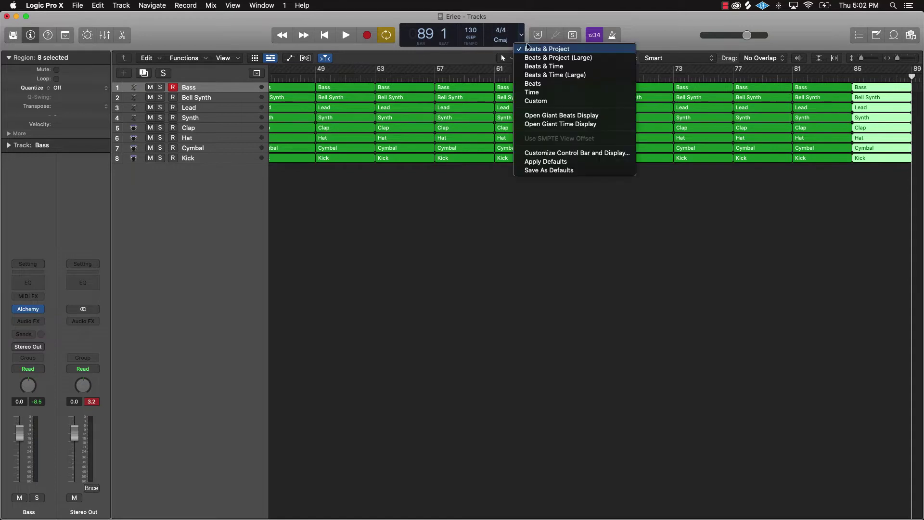
{"action": "left_click", "coordinate": [540, 68]}
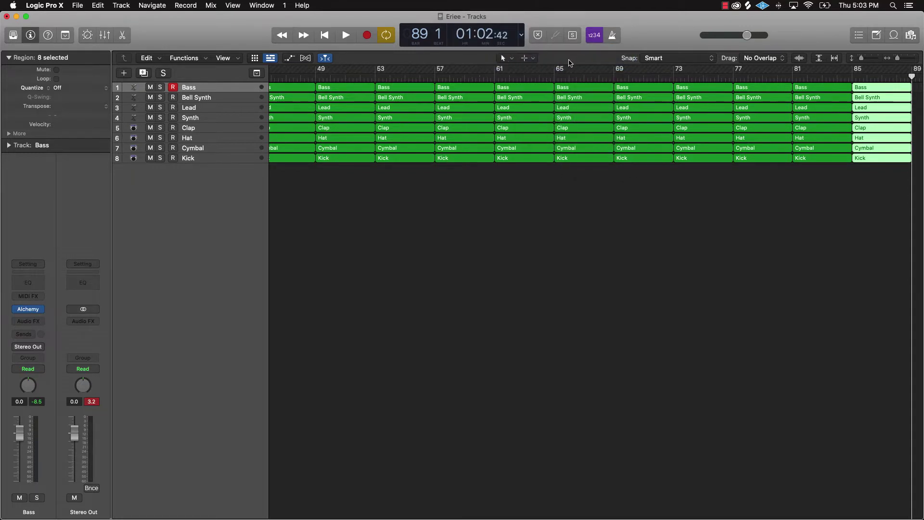
{"action": "key", "text": "super+r"}
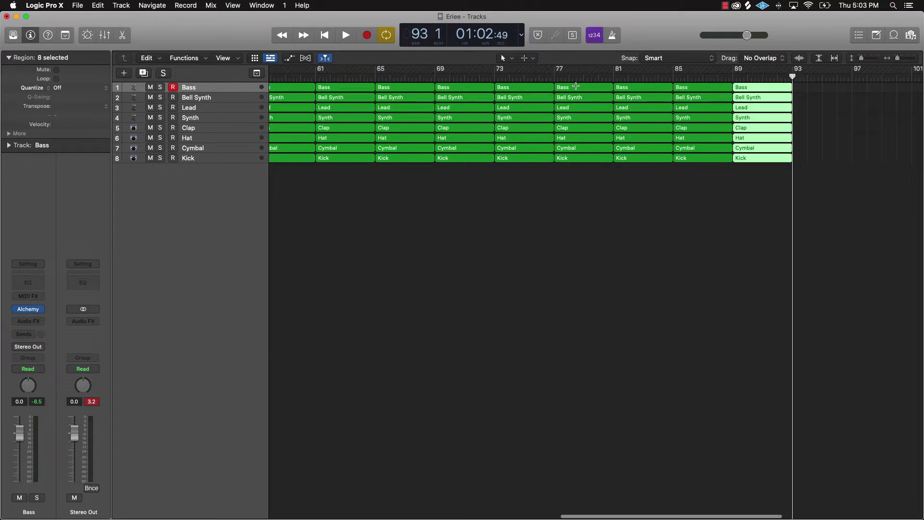
{"action": "key", "text": "super+r"}
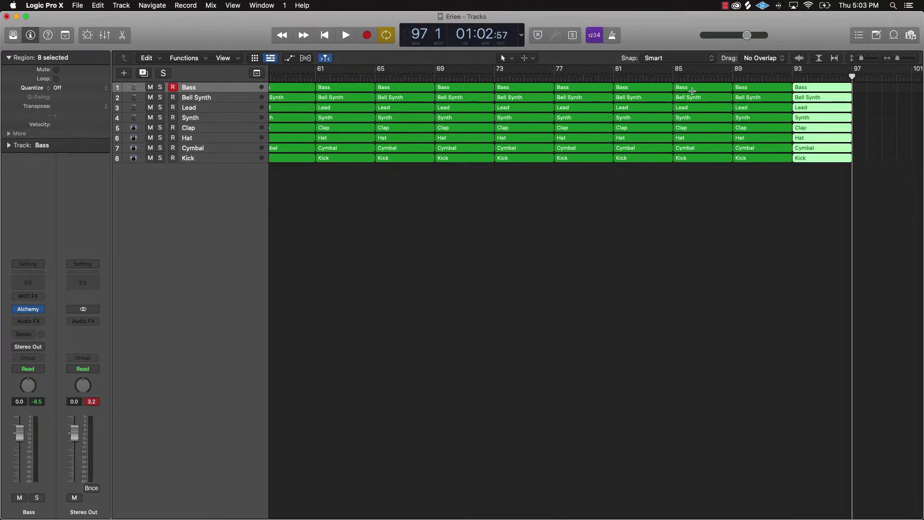
{"action": "left_click", "coordinate": [755, 242]}
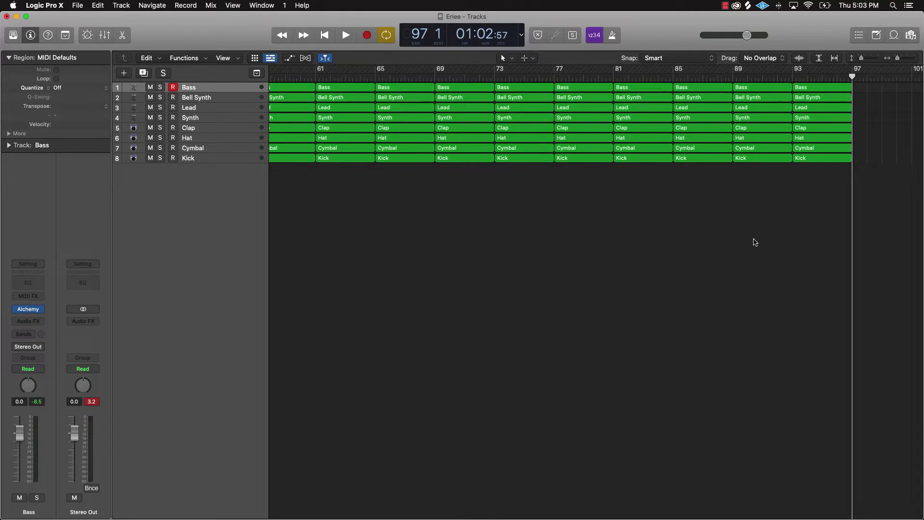
Shorten the project so its end marker sits just past the last regions at bar 97, and turn off cycle mode
{"action": "key", "text": "Return"}
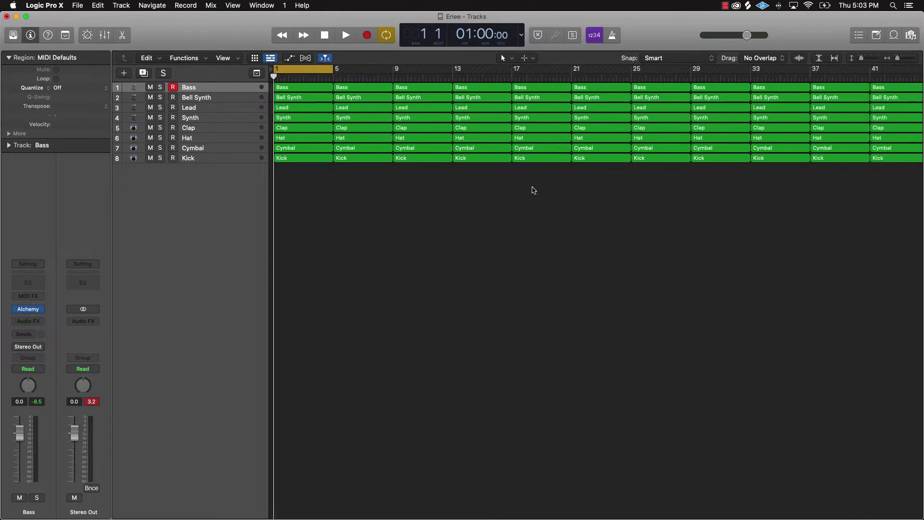
{"action": "key", "text": "super+Left"}
{"action": "key", "text": "super+Left"}
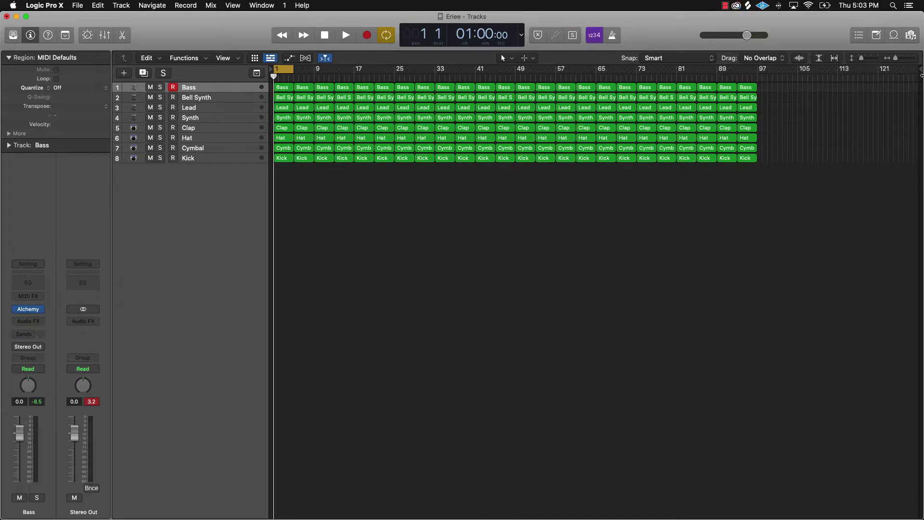
{"action": "mouse_move", "coordinate": [919, 73]}
{"action": "left_mouse_down"}
{"action": "mouse_move", "coordinate": [840, 107]}
{"action": "mouse_move", "coordinate": [766, 124]}
{"action": "left_mouse_up"}
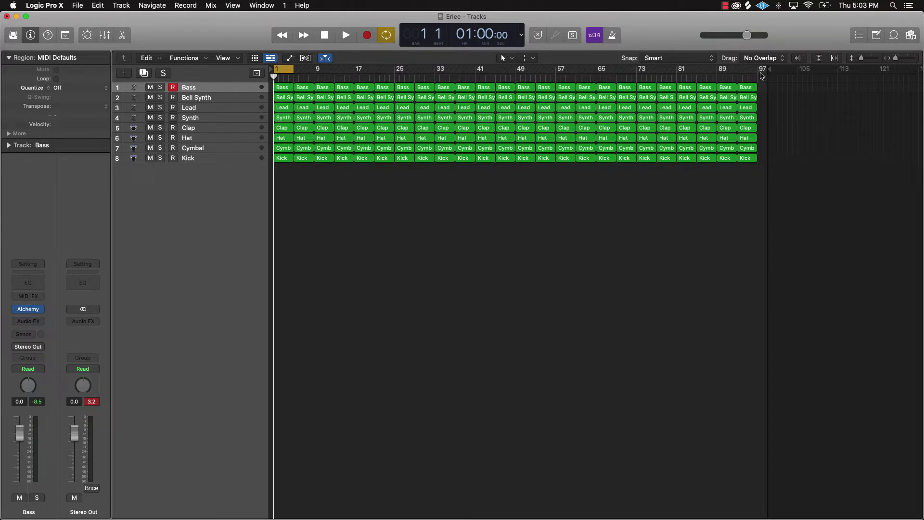
{"action": "left_click", "coordinate": [281, 68]}
Show the global tracks and create an Intro arrangement marker at bar 1 followed by a Chorus marker at bar 9
{"action": "left_click", "coordinate": [257, 72]}
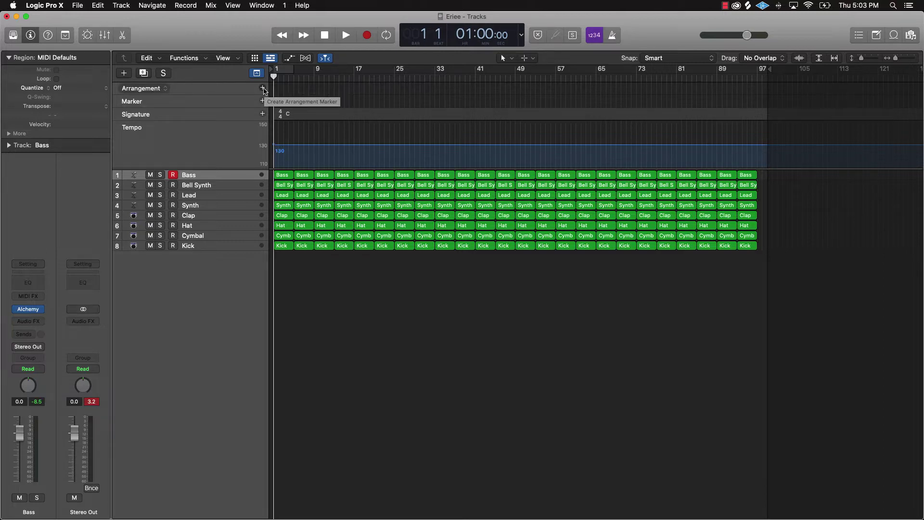
{"action": "left_click", "coordinate": [263, 89]}
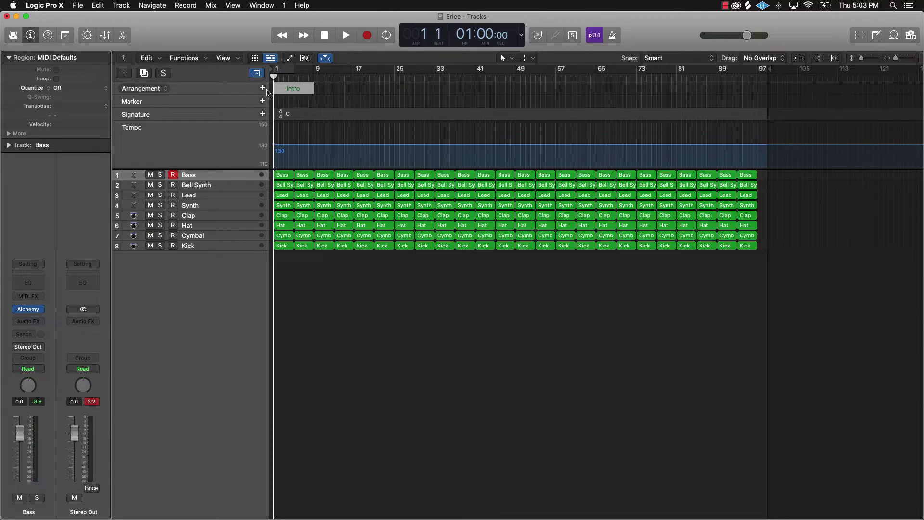
{"action": "left_click", "coordinate": [263, 89]}
{"action": "left_click", "coordinate": [342, 93]}
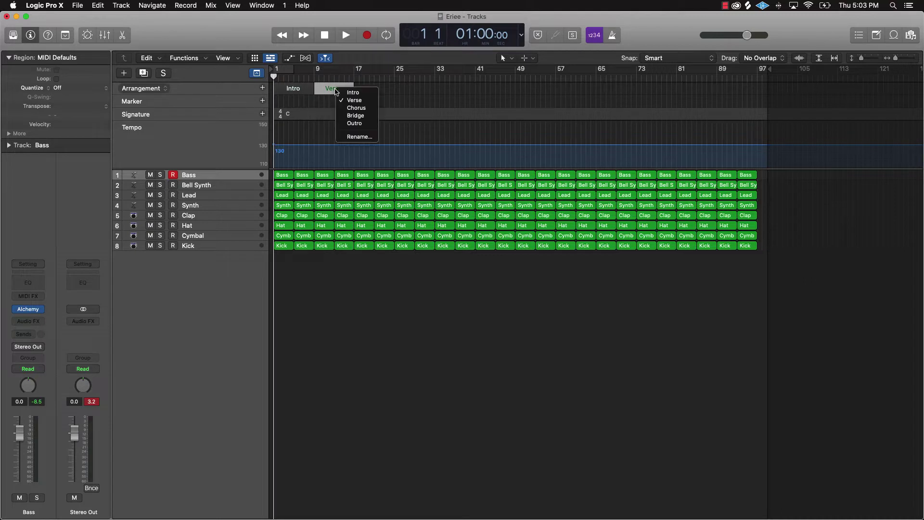
{"action": "left_click", "coordinate": [354, 110]}
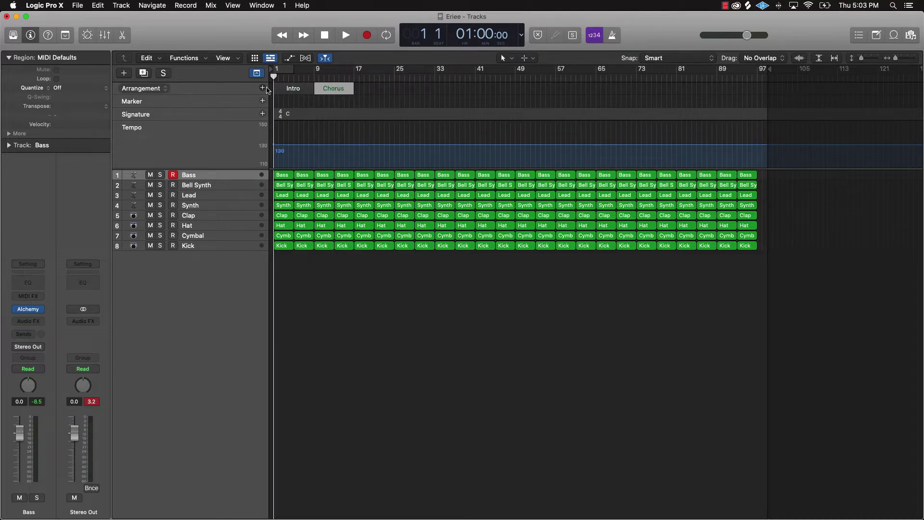
Add two Verse arrangement markers after the Chorus, at bars 17 and 25
{"action": "left_click", "coordinate": [263, 88]}
{"action": "left_click", "coordinate": [363, 90]}
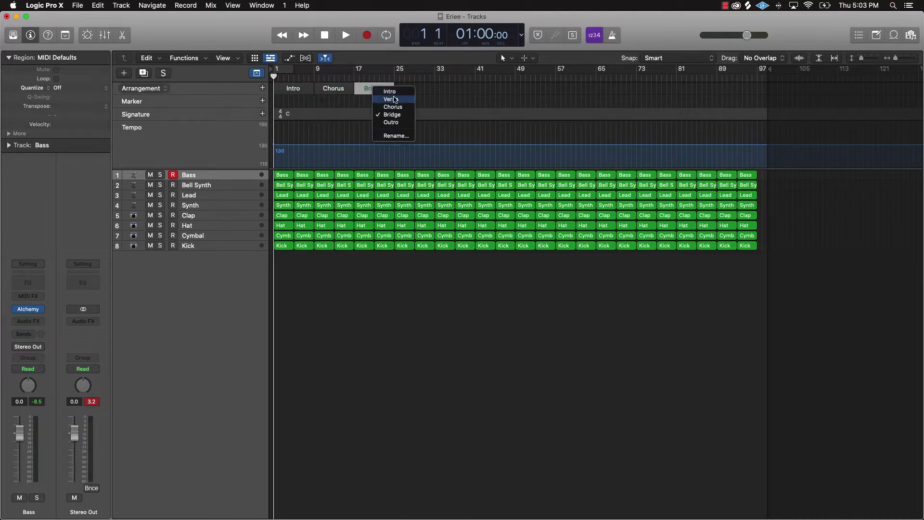
{"action": "left_click", "coordinate": [391, 99]}
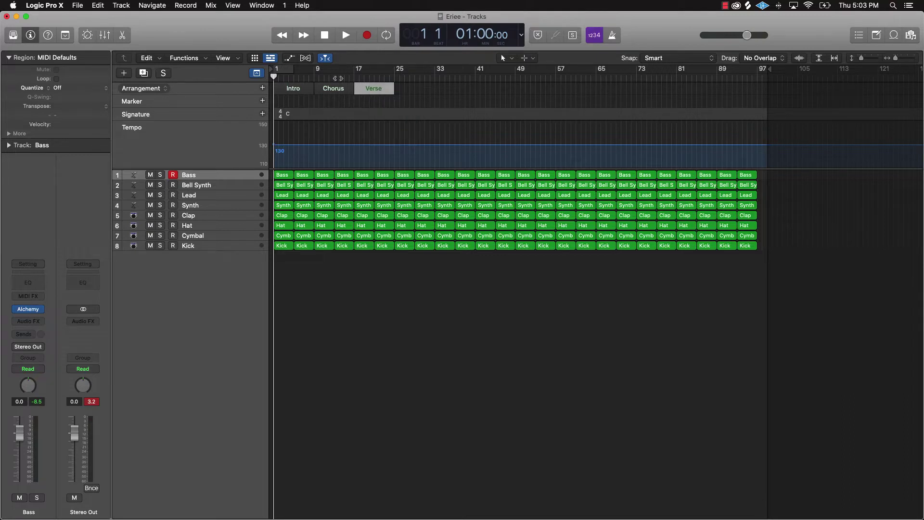
{"action": "left_click", "coordinate": [263, 89]}
{"action": "left_click", "coordinate": [405, 90]}
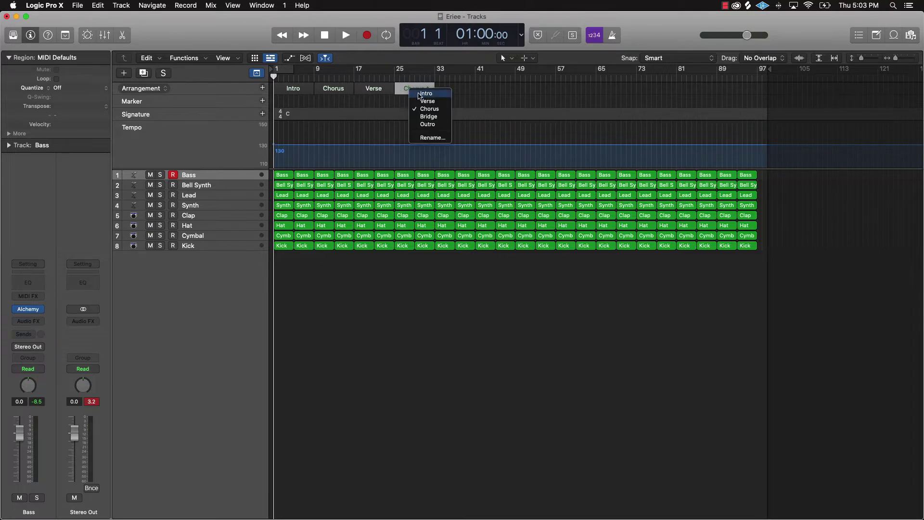
{"action": "left_click", "coordinate": [425, 101]}
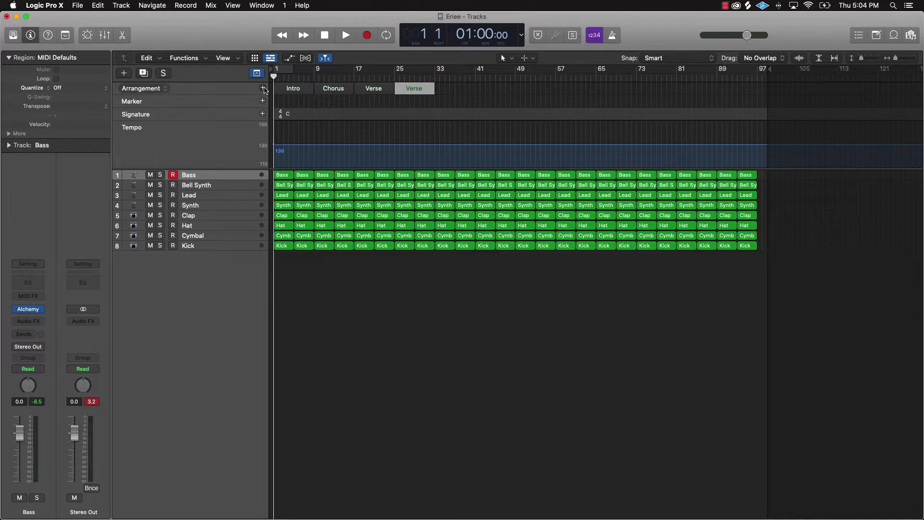
Add a Chorus arrangement marker at bar 33 and a Verse marker at bar 41
{"action": "left_click", "coordinate": [263, 89]}
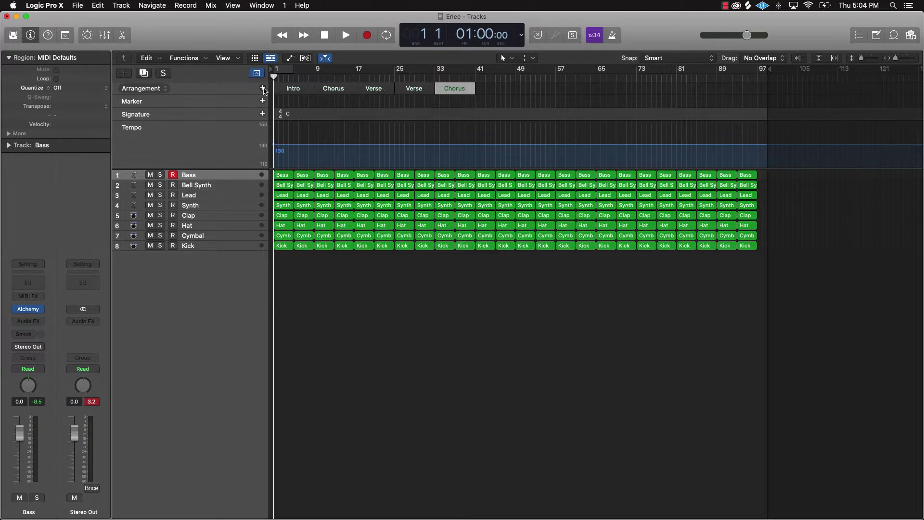
{"action": "left_click", "coordinate": [263, 88]}
{"action": "left_click", "coordinate": [490, 89]}
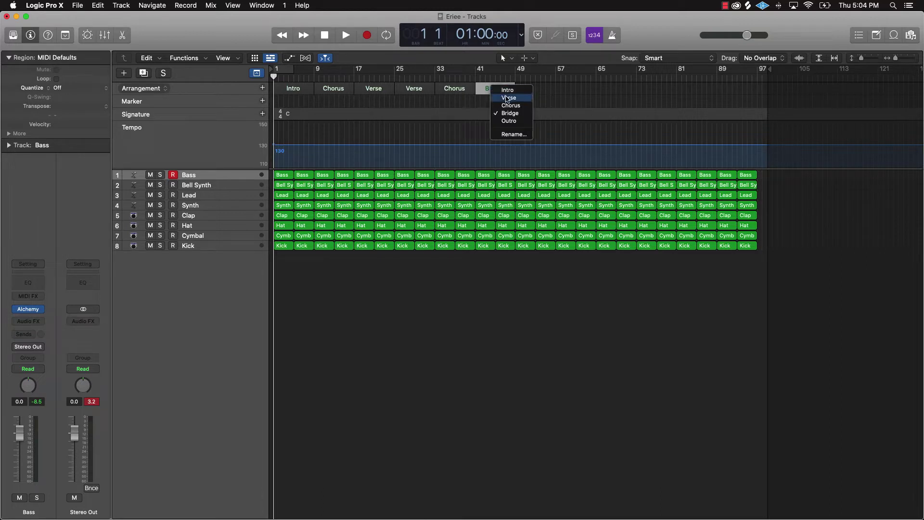
{"action": "left_click", "coordinate": [509, 98]}
Add another Verse arrangement marker at bar 49 and a Chorus marker at bar 57
{"action": "left_click", "coordinate": [262, 88]}
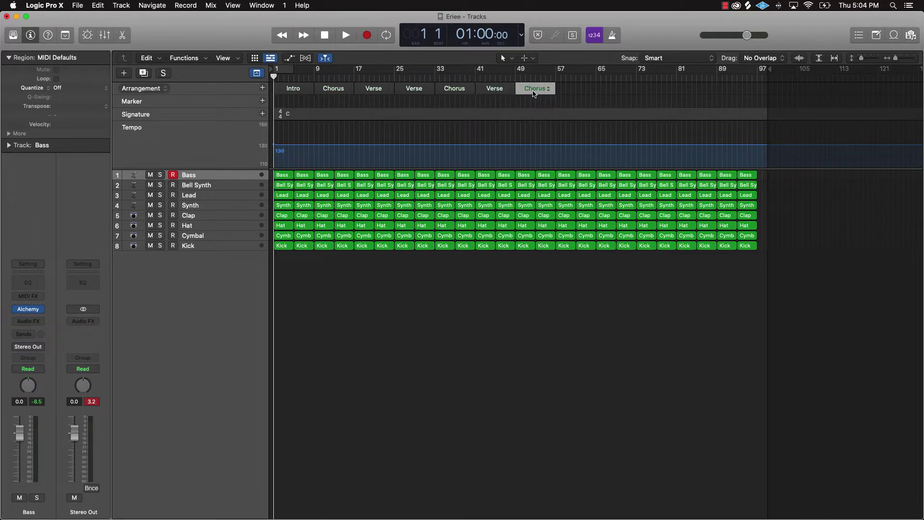
{"action": "left_click", "coordinate": [539, 90]}
{"action": "left_click", "coordinate": [544, 98]}
{"action": "left_click", "coordinate": [262, 89]}
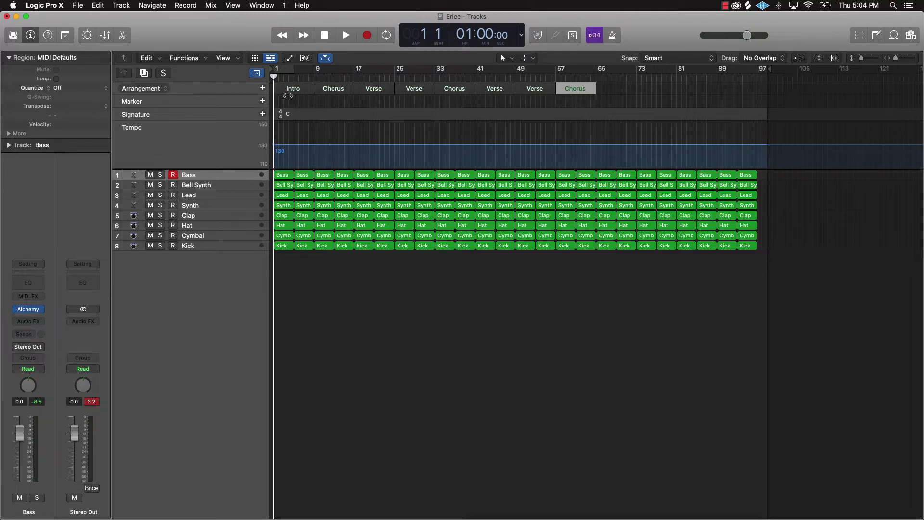
Add two Bridge arrangement markers after the last Chorus, at bars 65 and 73
{"action": "left_click", "coordinate": [263, 91]}
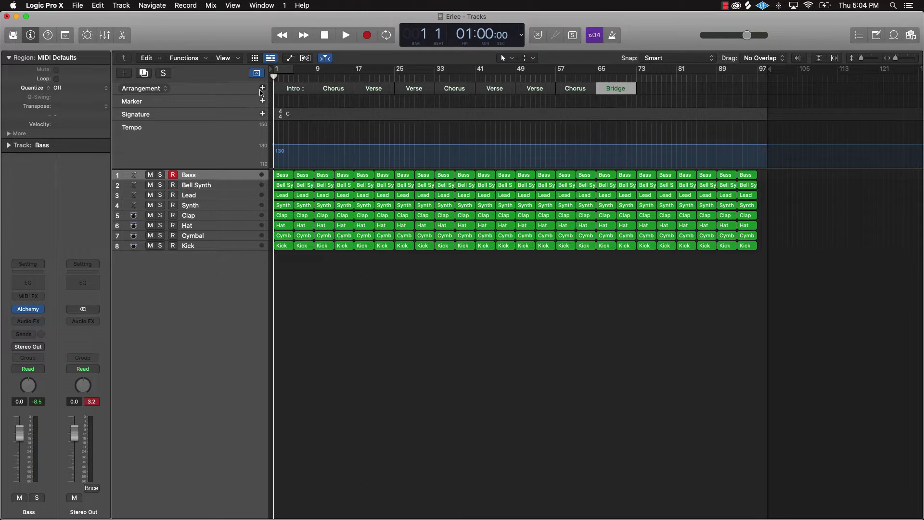
{"action": "left_click", "coordinate": [261, 92]}
{"action": "left_click", "coordinate": [666, 88]}
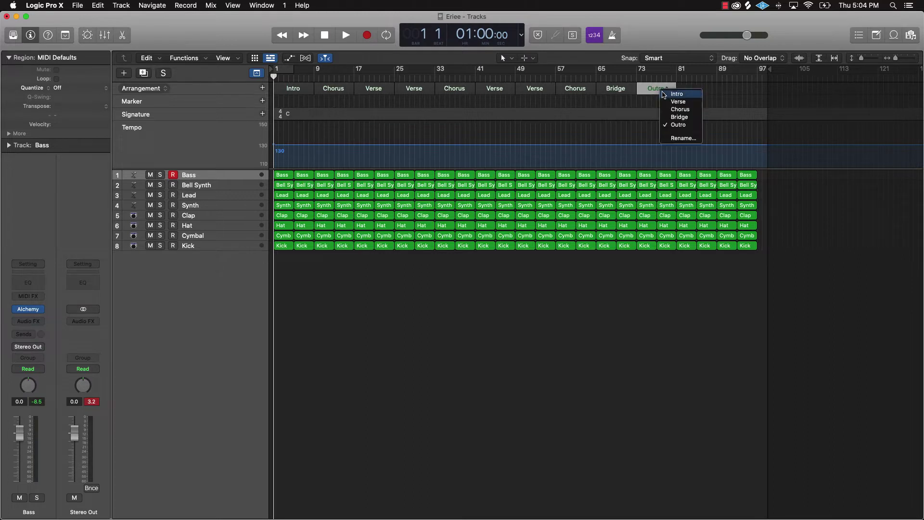
{"action": "left_click", "coordinate": [684, 118]}
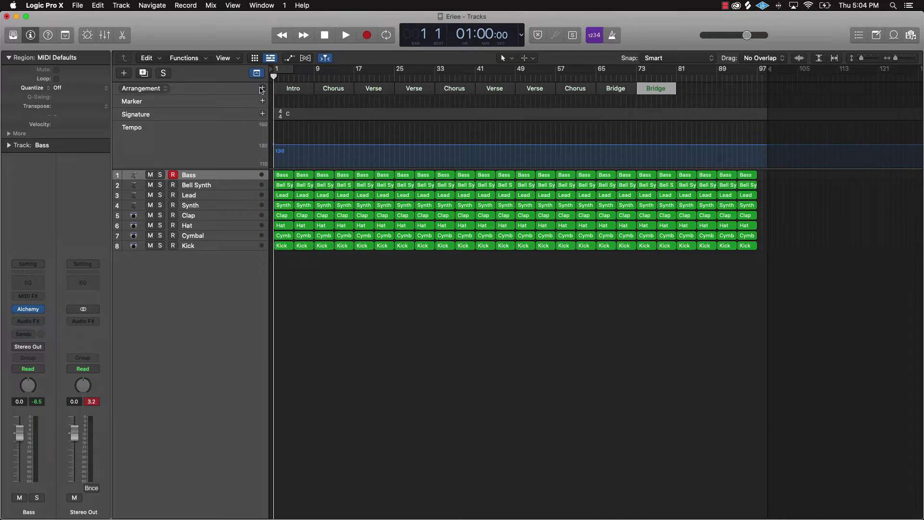
Add a Chorus arrangement marker at bar 81 and an Outro marker at bar 89
{"action": "left_click", "coordinate": [261, 89]}
{"action": "left_click", "coordinate": [707, 88]}
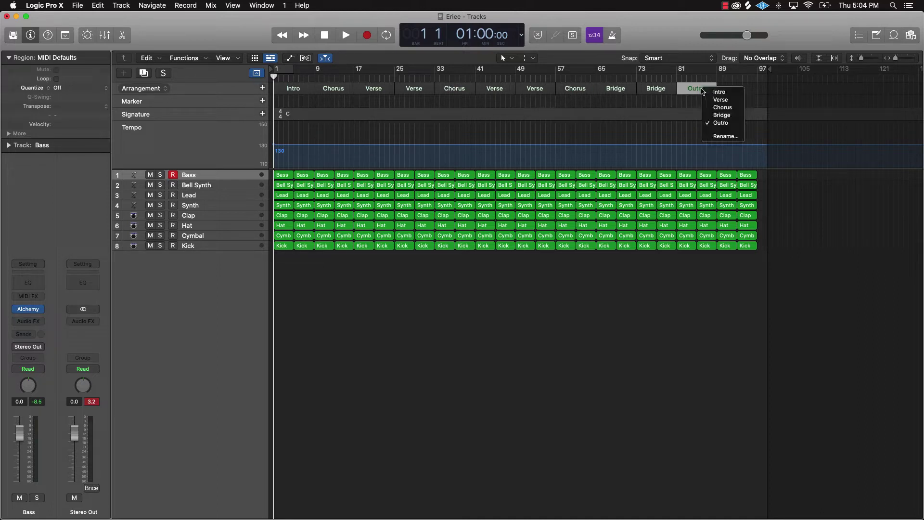
{"action": "left_click", "coordinate": [722, 108]}
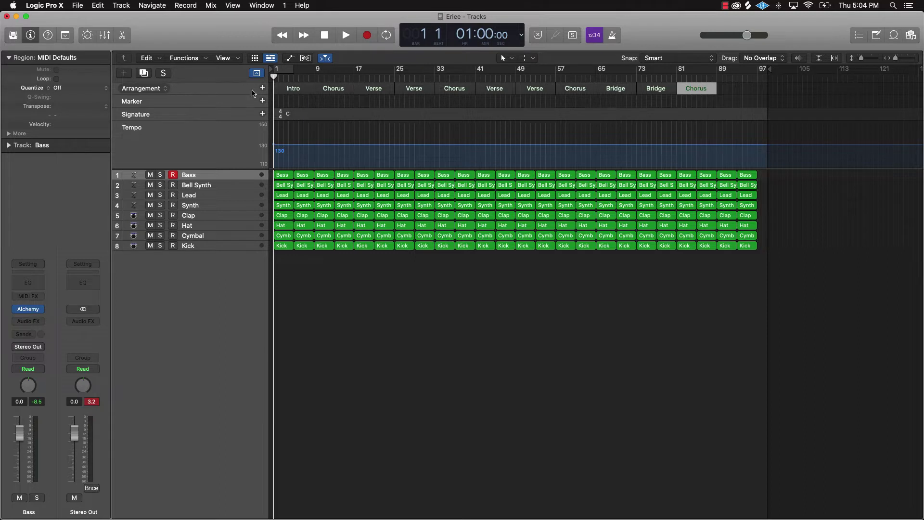
{"action": "left_click", "coordinate": [262, 88]}
{"action": "left_click", "coordinate": [734, 93]}
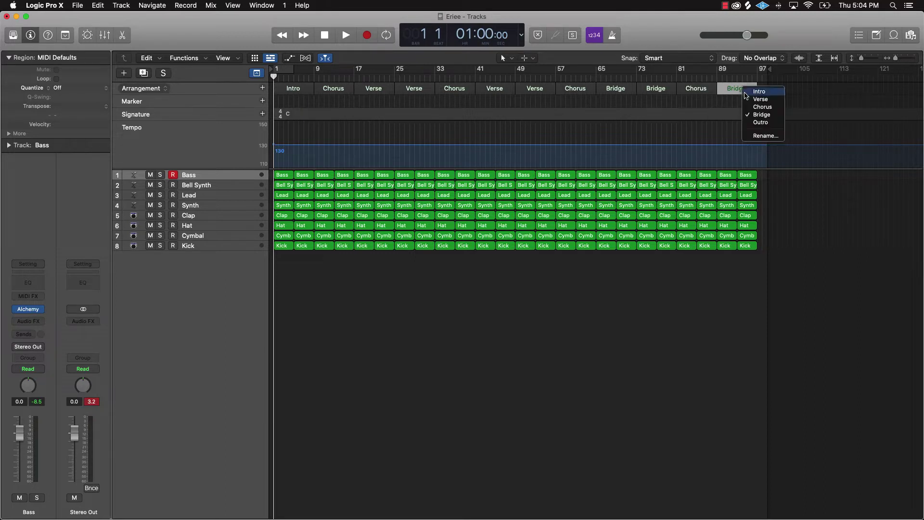
{"action": "left_click", "coordinate": [758, 123]}
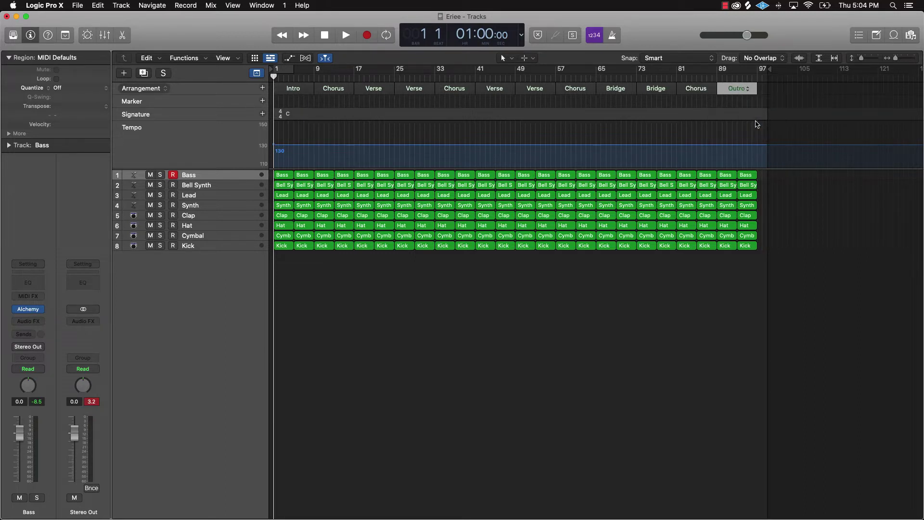
{"action": "left_click", "coordinate": [257, 73]}
{"action": "left_click", "coordinate": [257, 73]}
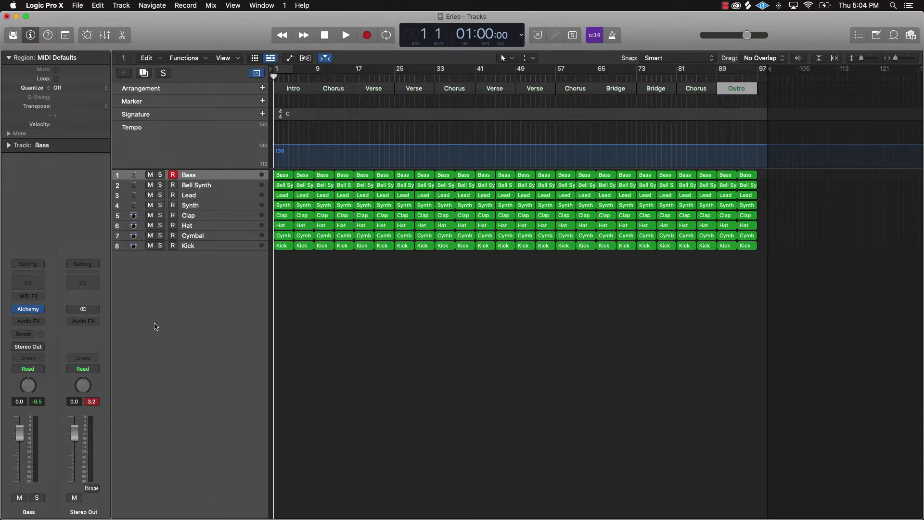
Turn on the cycle area over the Intro section, from bar 1 to bar 9
{"action": "left_click", "coordinate": [284, 72]}
{"action": "left_click_drag", "start_coordinate": [291, 72], "coordinate": [314, 72]}
{"action": "key", "text": "super+Right"}
{"action": "key", "text": "super+Right"}
{"action": "key", "text": "super+Right"}
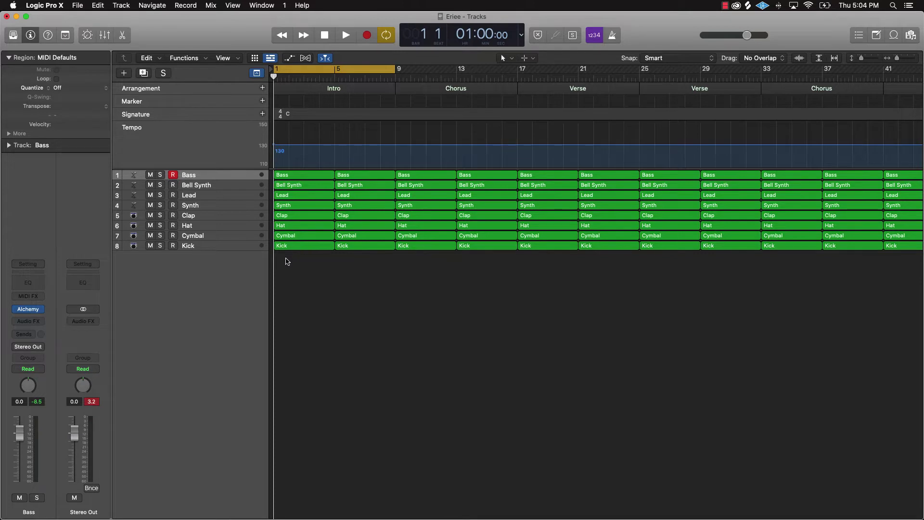
Mute the Lead, Synth, Clap, Hat, Cymbal and Kick regions throughout the Intro, leaving Bass and Bell Synth playing
{"action": "left_click_drag", "start_coordinate": [285, 260], "coordinate": [363, 195]}
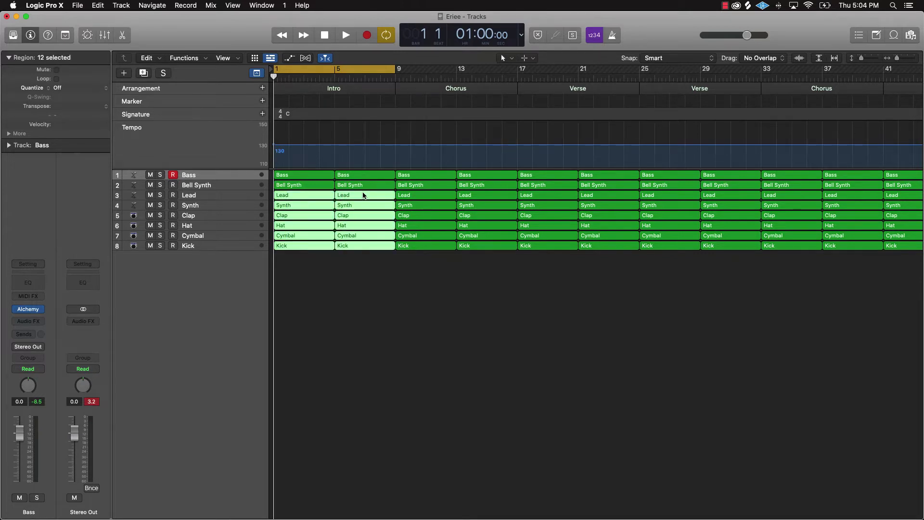
{"action": "key", "text": "ctrl+m"}
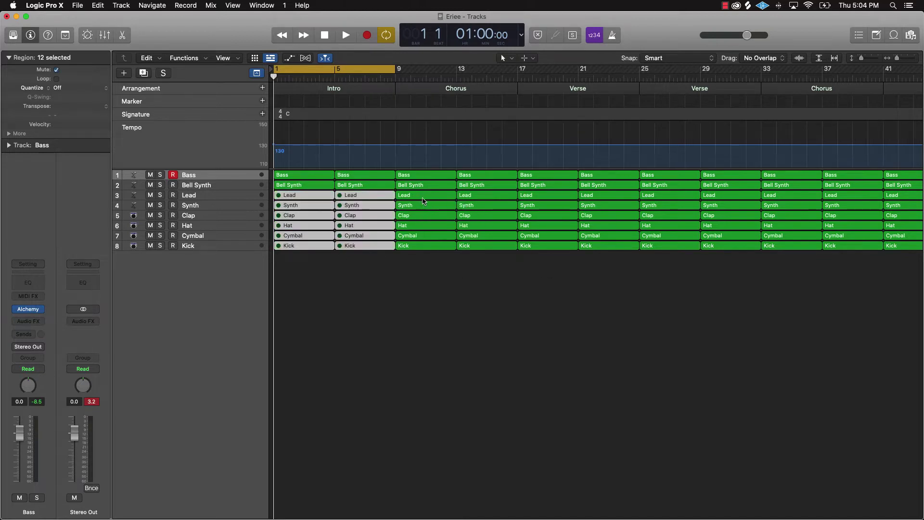
{"action": "scroll", "coordinate": [386, 234], "scroll_direction": "down", "scroll_amount": 5}
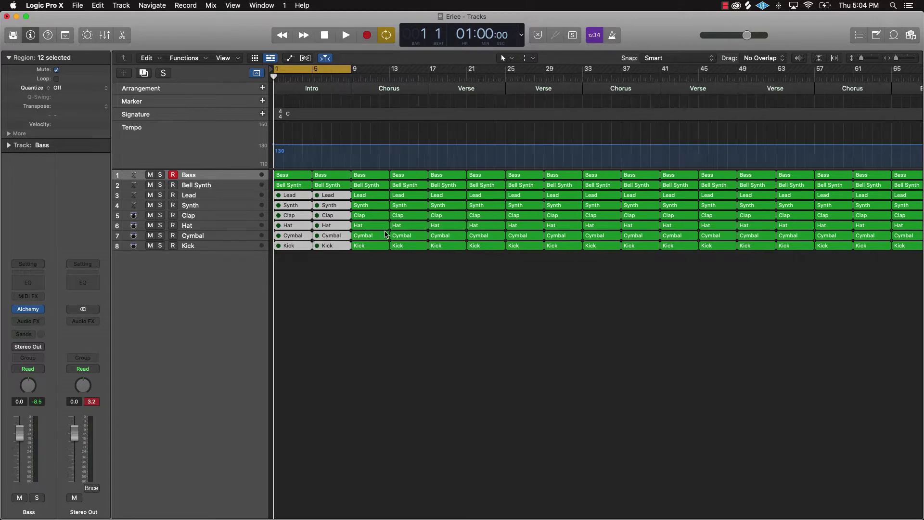
{"action": "left_click", "coordinate": [306, 289]}
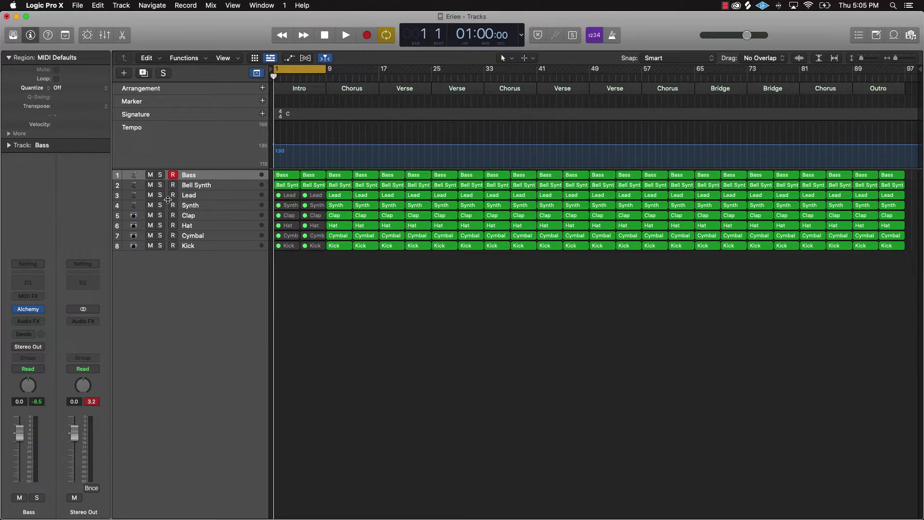
Unmute the Lead region at bar 5 while playing the Intro, and move the stopped playhead to bar 3
{"action": "key", "text": "space"}
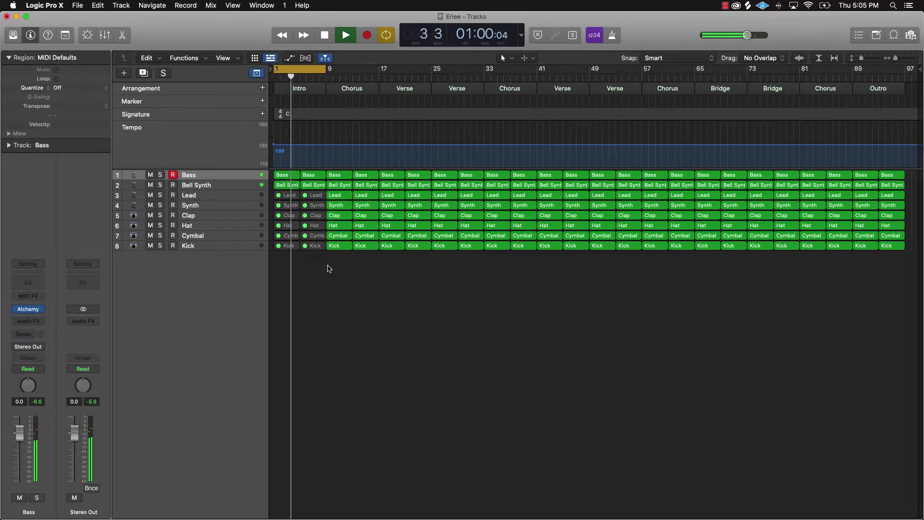
{"action": "left_click", "coordinate": [314, 197]}
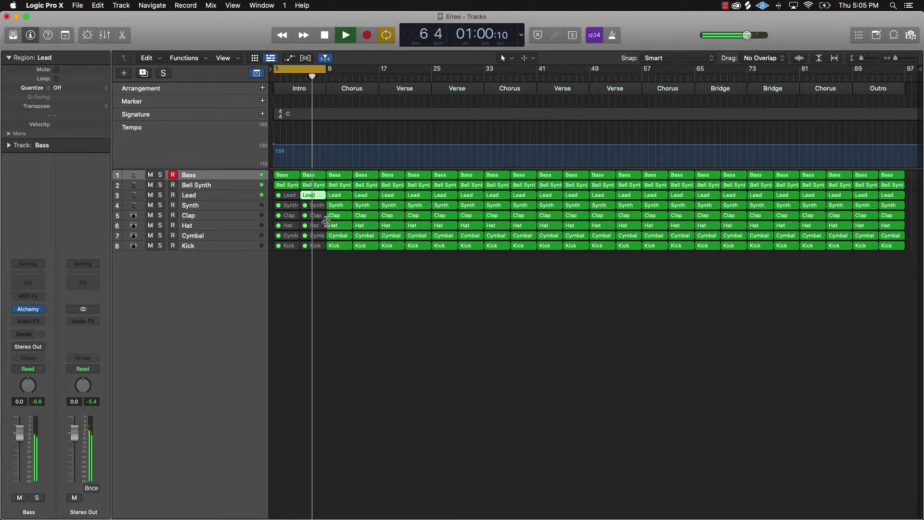
{"action": "key", "text": "space"}
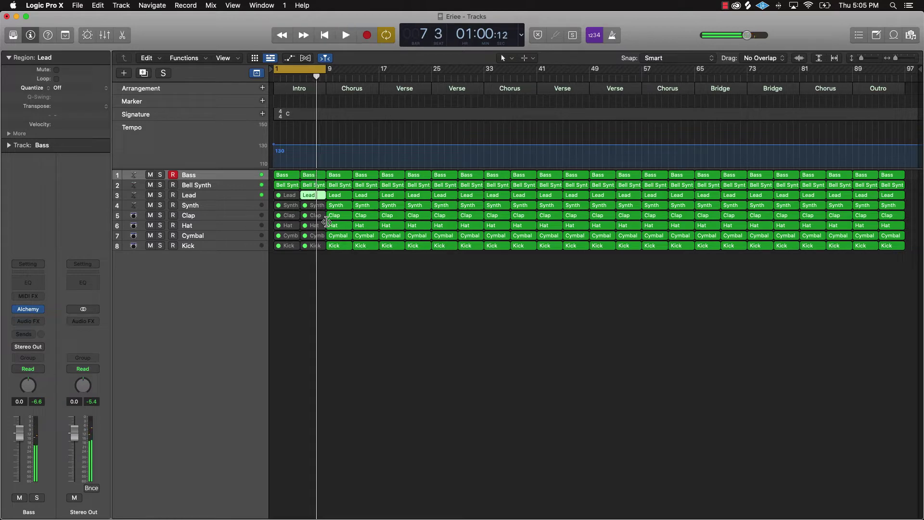
{"action": "left_click", "coordinate": [332, 294]}
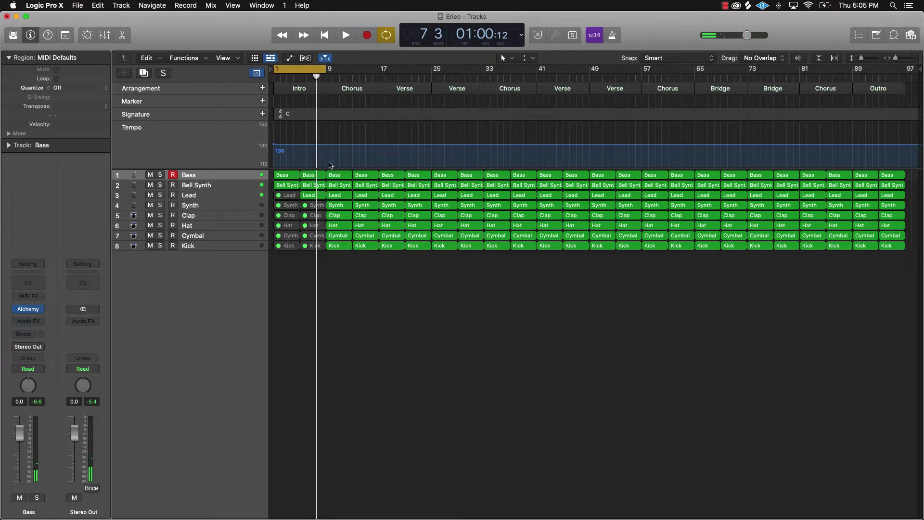
{"action": "left_click_drag", "start_coordinate": [315, 76], "coordinate": [287, 81]}
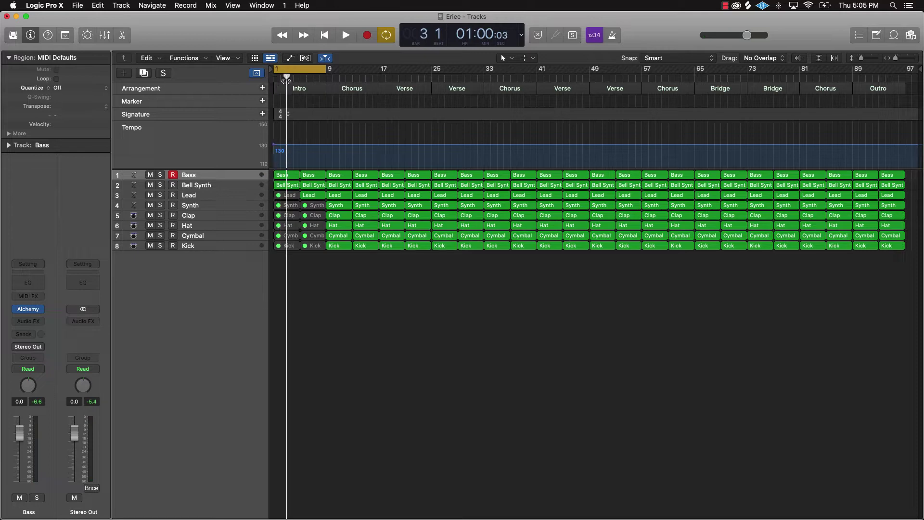
{"action": "left_click", "coordinate": [316, 198]}
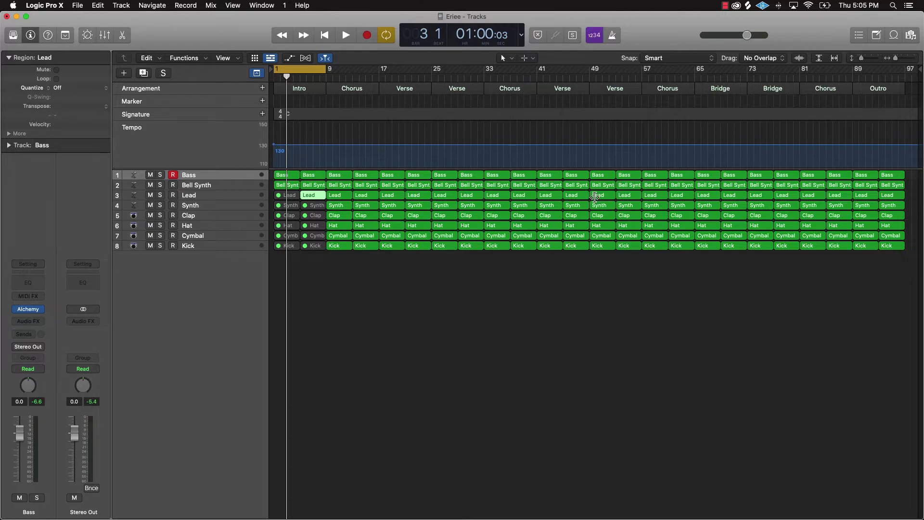
{"action": "left_click_drag", "start_coordinate": [316, 266], "coordinate": [284, 206]}
{"action": "left_click", "coordinate": [318, 255]}
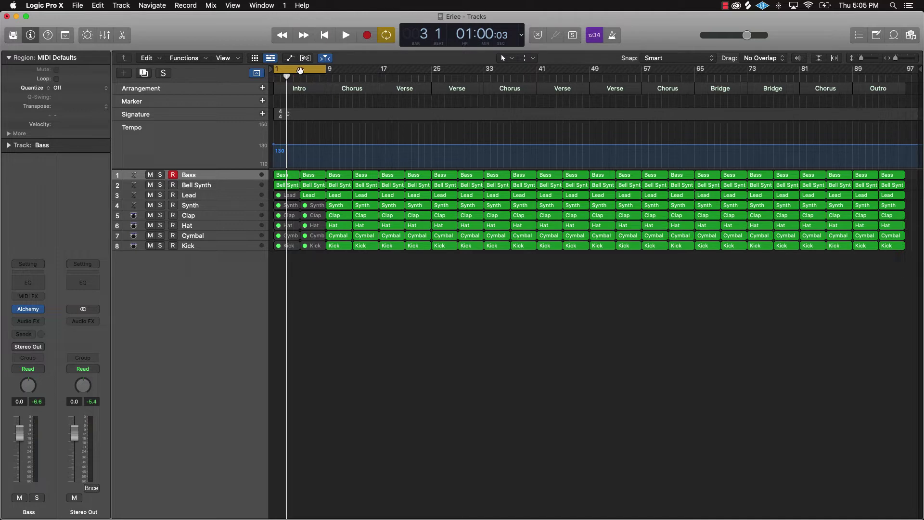
Move the cycle area to the first Verse at bar 17 and mute all its regions except Bass, checking with brief playback
{"action": "left_click_drag", "start_coordinate": [299, 71], "coordinate": [352, 71]}
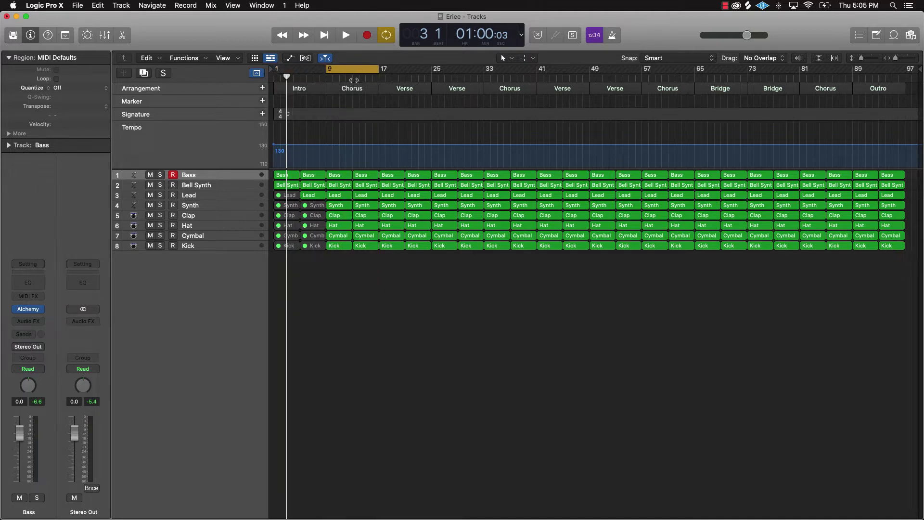
{"action": "left_click_drag", "start_coordinate": [357, 67], "coordinate": [410, 68]}
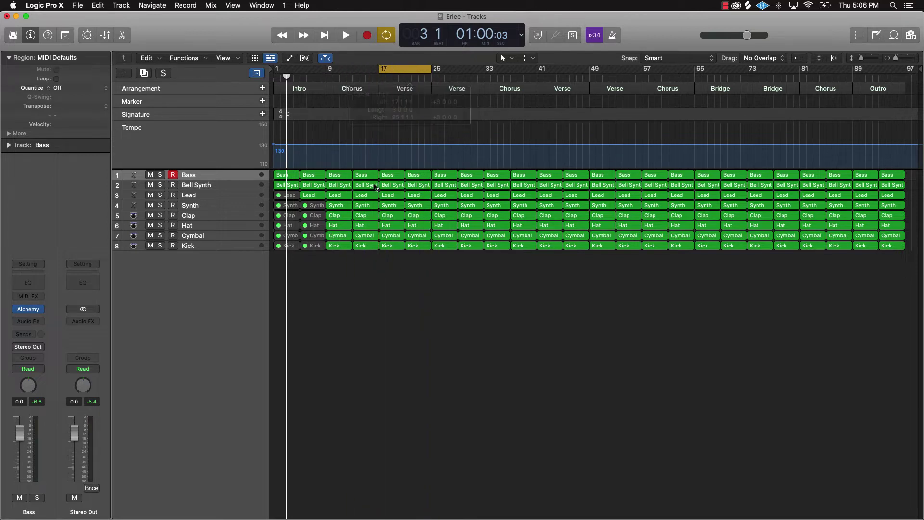
{"action": "left_click_drag", "start_coordinate": [390, 277], "coordinate": [413, 187]}
{"action": "key", "text": "ctrl+m"}
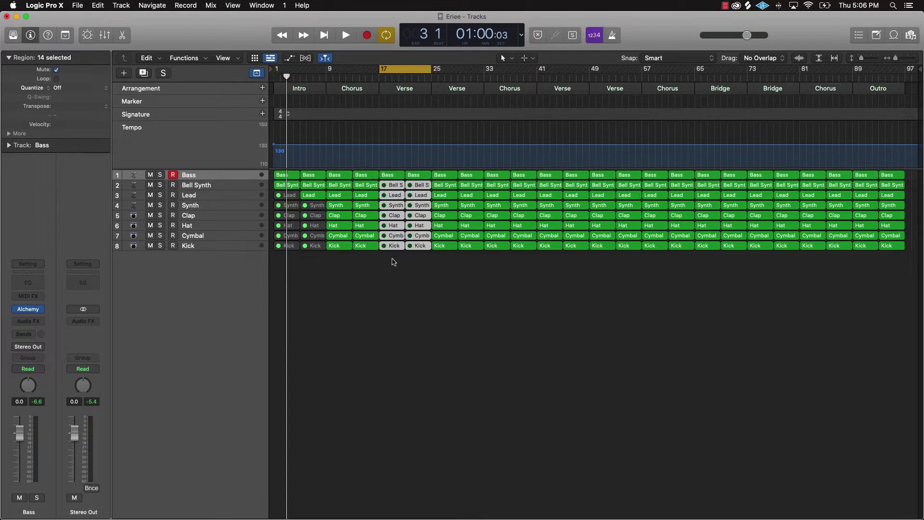
{"action": "key", "text": "space"}
{"action": "key", "text": "space"}
{"action": "left_click", "coordinate": [403, 257]}
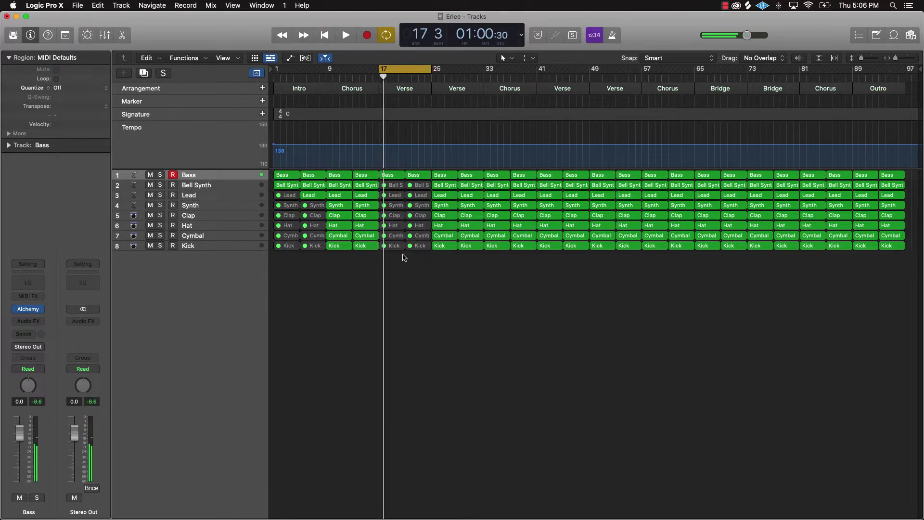
Unmute both Clap regions in the first Verse and its Hat region at bar 21 while playing the section
{"action": "left_click", "coordinate": [396, 217]}
{"action": "key", "text": "ctrl+m"}
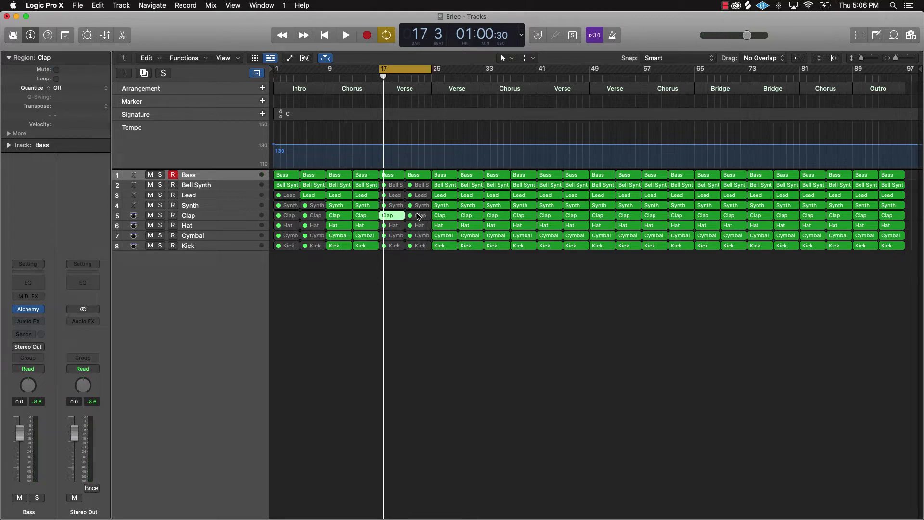
{"action": "key", "text": "space"}
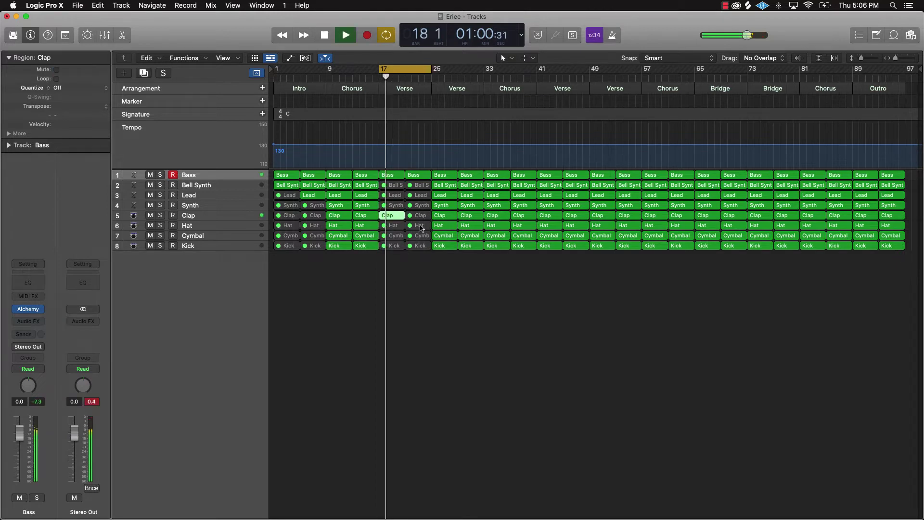
{"action": "left_click", "coordinate": [422, 217]}
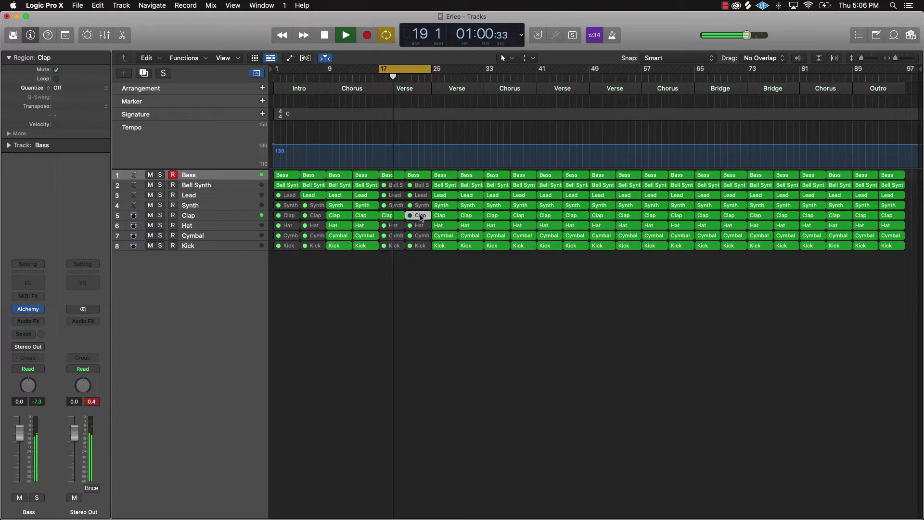
{"action": "key", "text": "ctrl+m"}
{"action": "left_click", "coordinate": [418, 225]}
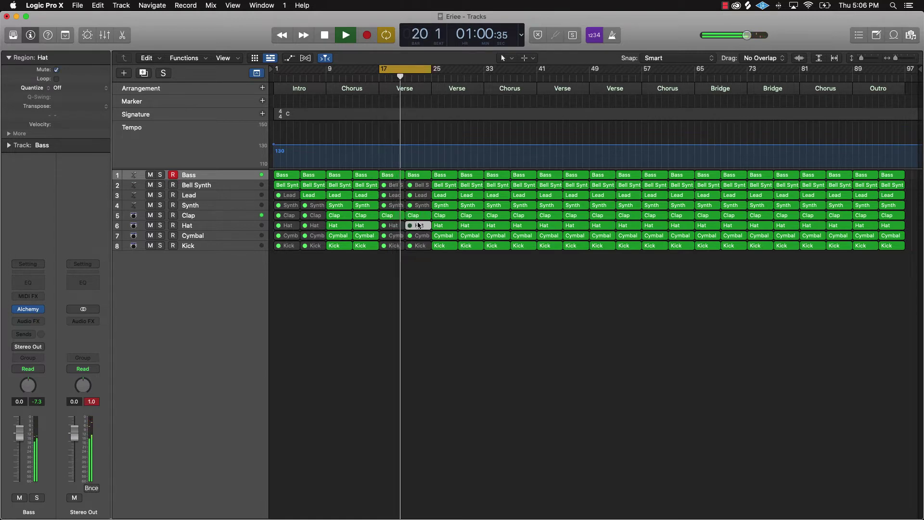
{"action": "key", "text": "ctrl+m"}
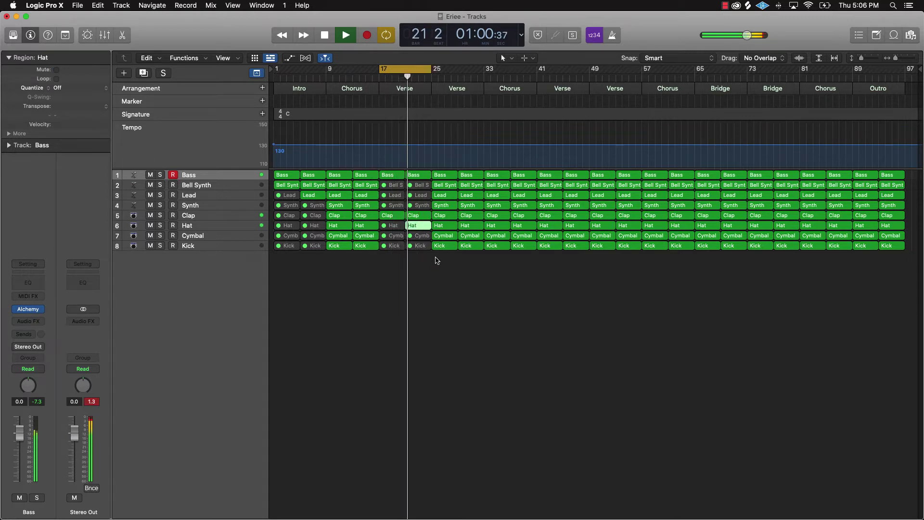
Mute the Lead and Synth regions throughout the second Verse, bars 25 to 33, and stop playback
{"action": "left_click_drag", "start_coordinate": [448, 194], "coordinate": [466, 202]}
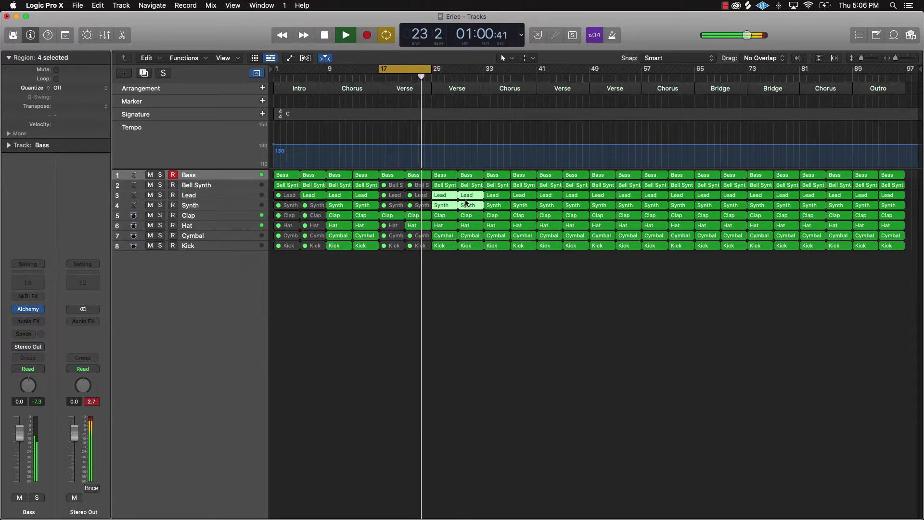
{"action": "key", "text": "ctrl+m"}
{"action": "left_click", "coordinate": [476, 268]}
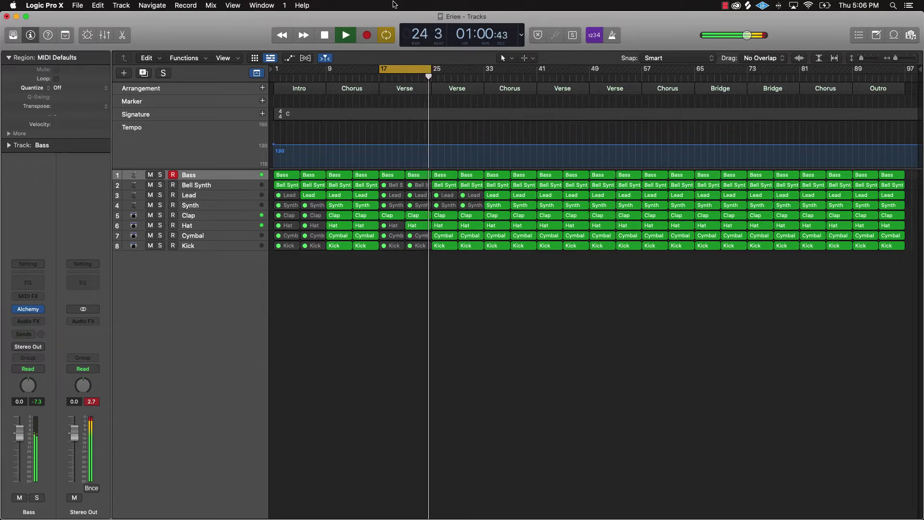
{"action": "key", "text": "space"}
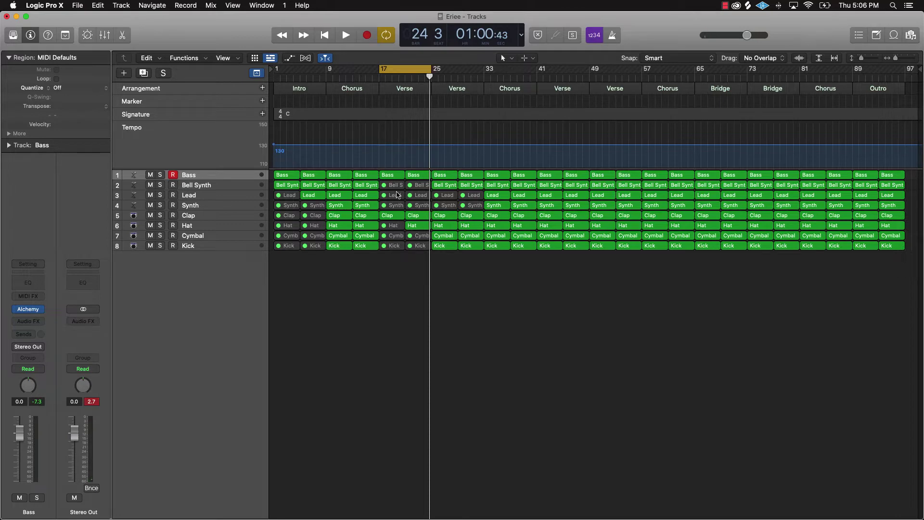
Move the cycle area to the second Verse at bar 25, unmute its Lead region at bar 29 and play the section
{"action": "left_click_drag", "start_coordinate": [406, 66], "coordinate": [457, 68]}
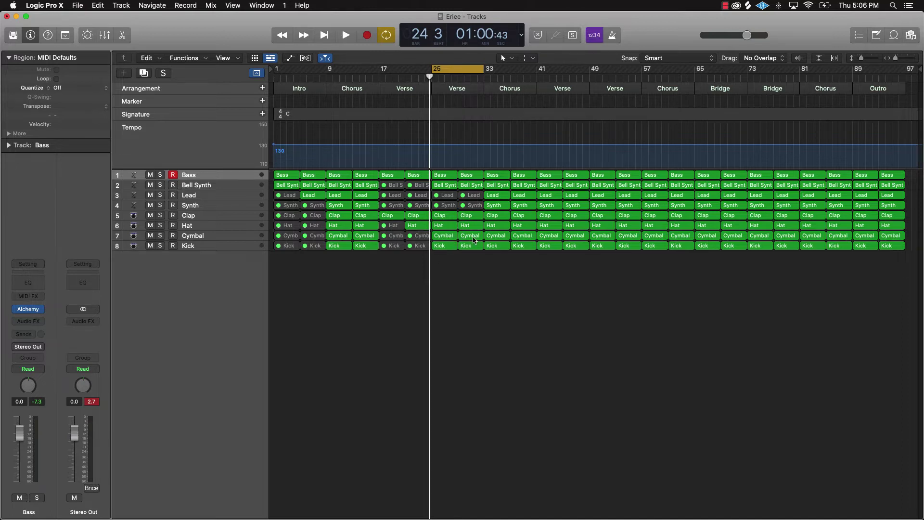
{"action": "left_click", "coordinate": [474, 197]}
{"action": "key", "text": "ctrl+m"}
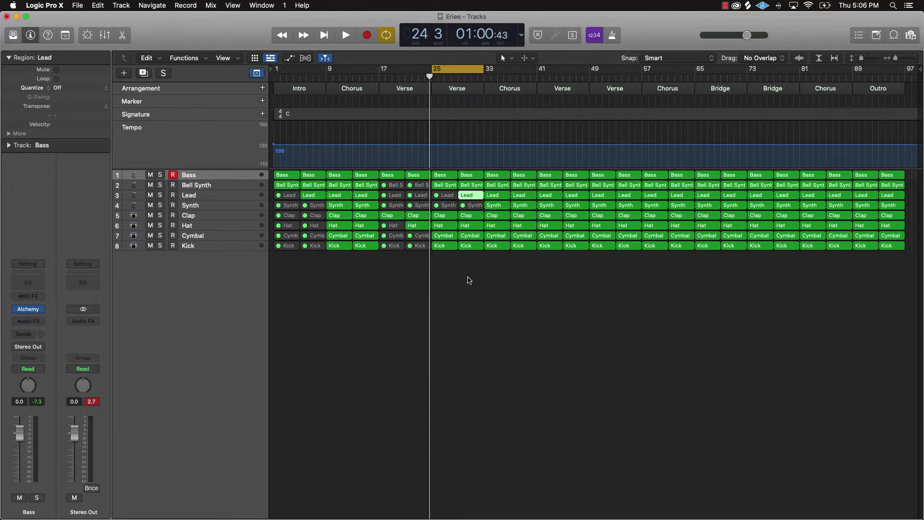
{"action": "key", "text": "space"}
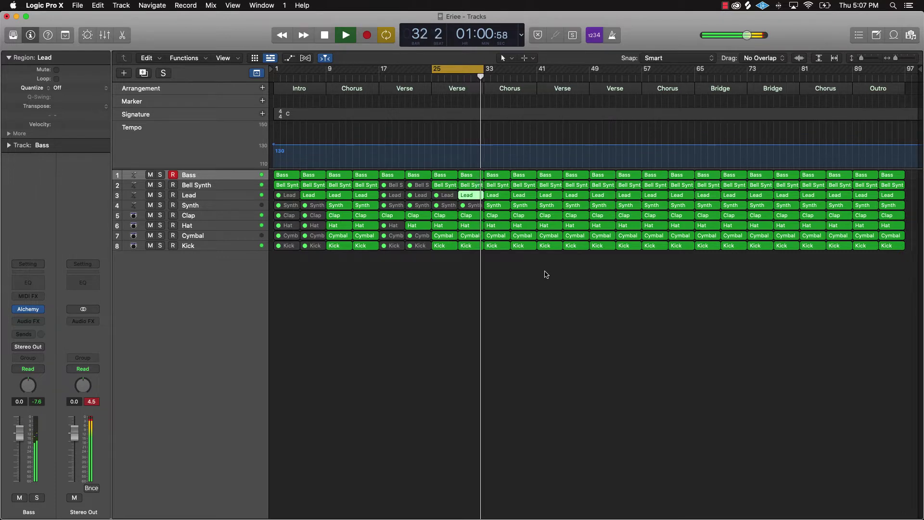
Stop playback and delete all regions in the third and fourth Verses, bars 41 to 57
{"action": "key", "text": "space"}
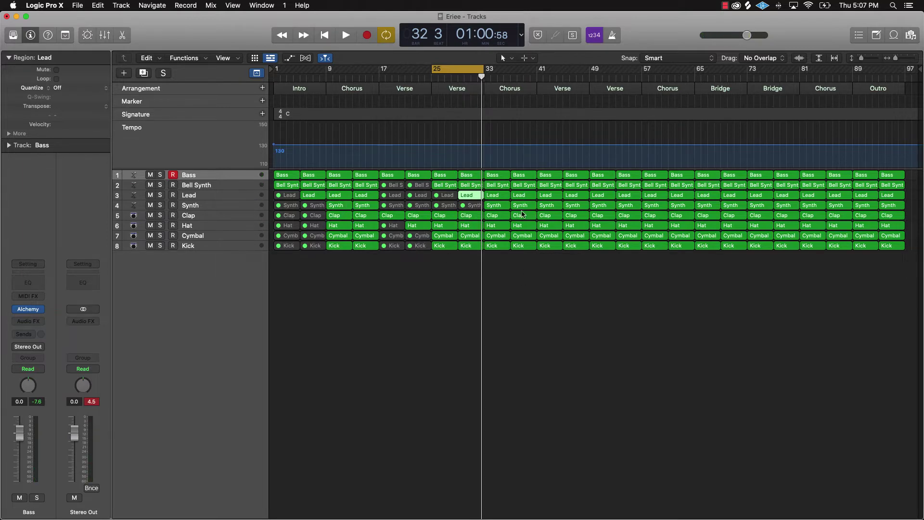
{"action": "left_click_drag", "start_coordinate": [548, 268], "coordinate": [638, 165]}
{"action": "key", "text": "Delete"}
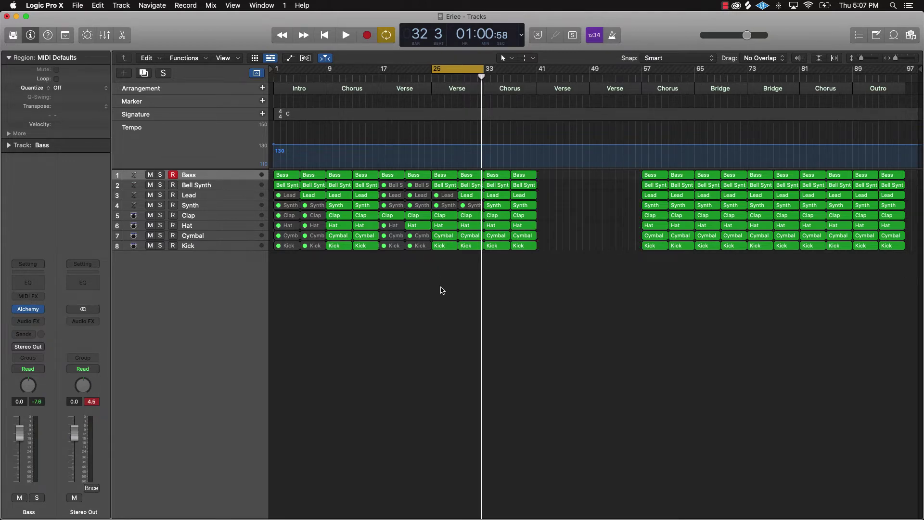
Copy all regions of the first two Verses, bars 17 to 33, and paste them at bar 41
{"action": "left_click_drag", "start_coordinate": [465, 265], "coordinate": [389, 177]}
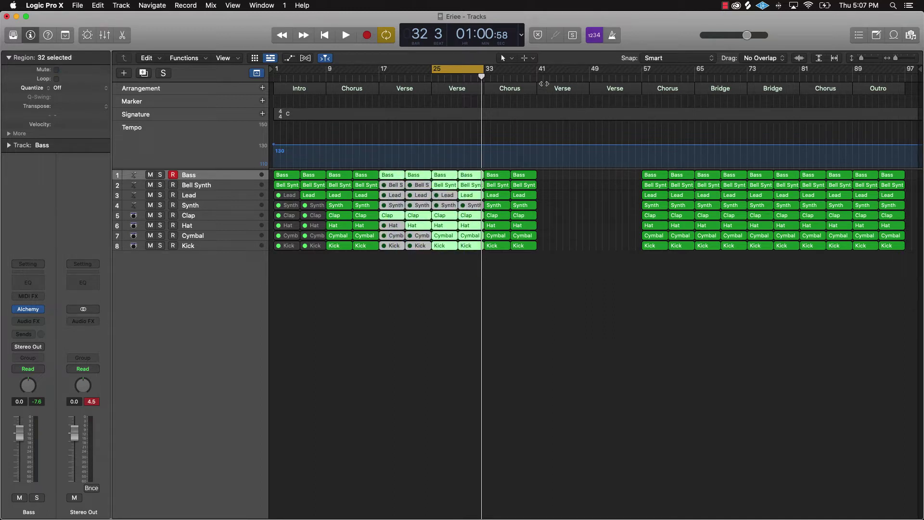
{"action": "left_click_drag", "start_coordinate": [538, 77], "coordinate": [539, 77]}
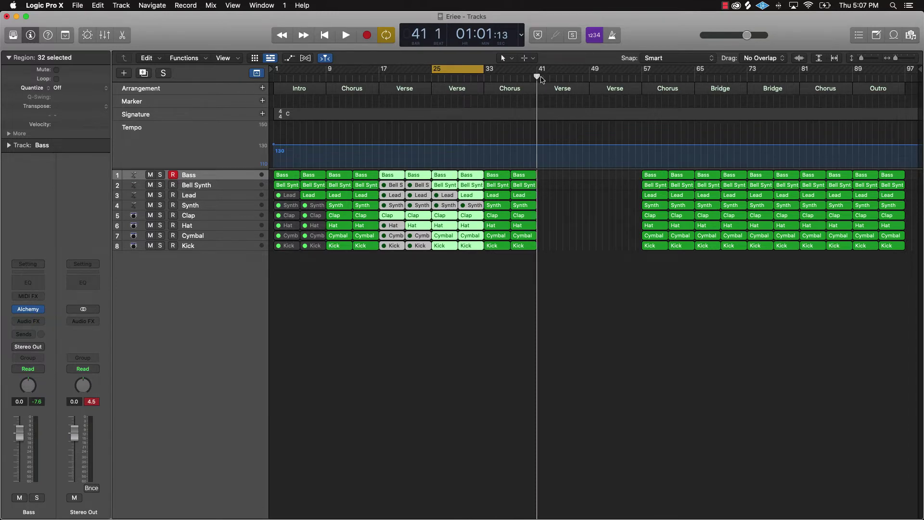
{"action": "key", "text": "super+v"}
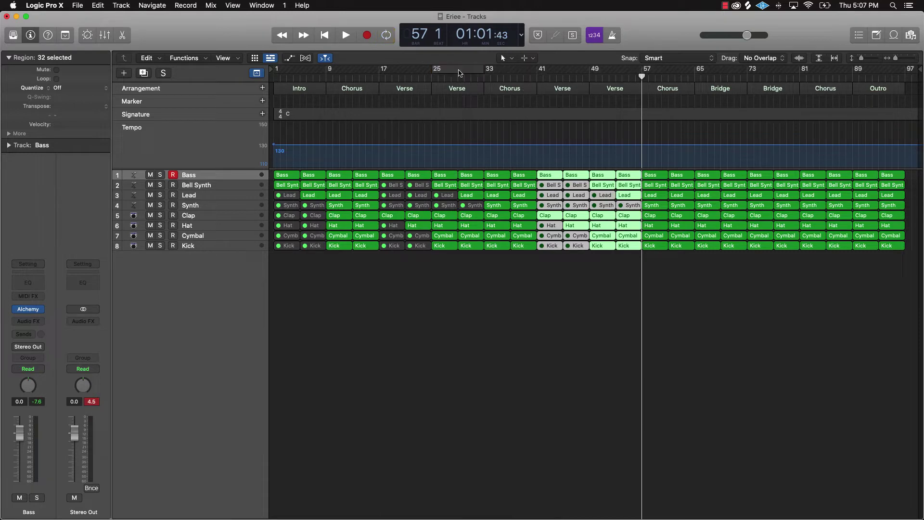
Move the cycle area to the first Bridge at bar 65 and mute its Synth, Clap, Hat, Cymbal and Kick regions
{"action": "left_click_drag", "start_coordinate": [465, 71], "coordinate": [720, 75]}
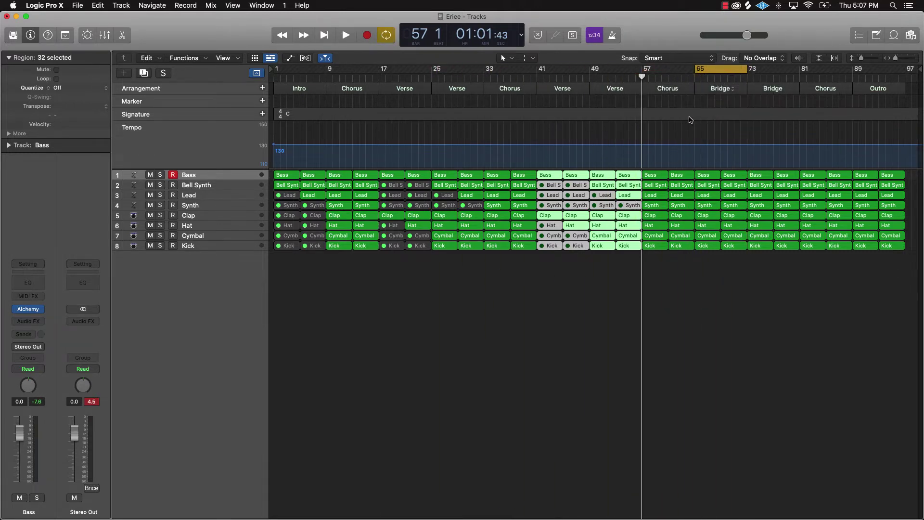
{"action": "left_click", "coordinate": [592, 300]}
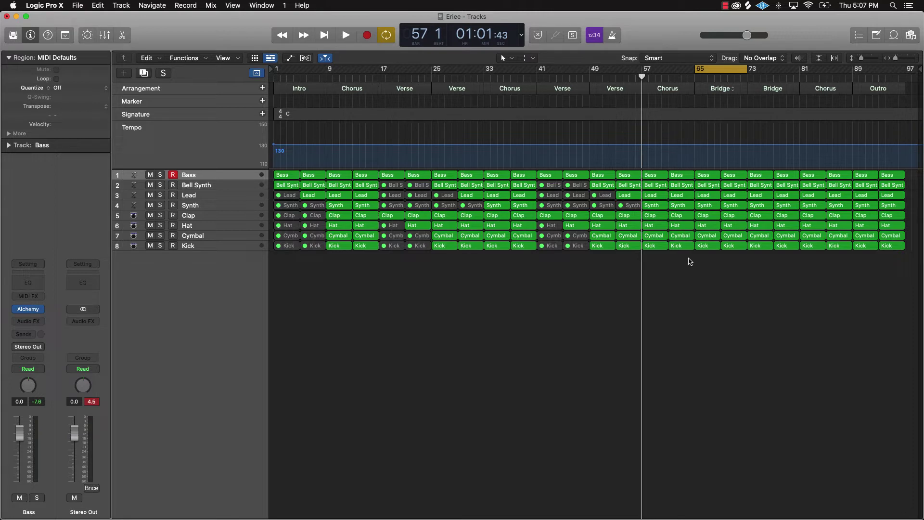
{"action": "left_click_drag", "start_coordinate": [684, 259], "coordinate": [686, 252]}
{"action": "mouse_move", "coordinate": [715, 220]}
{"action": "left_mouse_down"}
{"action": "mouse_move", "coordinate": [729, 210]}
{"action": "mouse_move", "coordinate": [724, 195]}
{"action": "mouse_move", "coordinate": [717, 213]}
{"action": "left_mouse_up"}
{"action": "left_click", "coordinate": [720, 310]}
{"action": "left_click_drag", "start_coordinate": [711, 275], "coordinate": [726, 212]}
{"action": "key", "text": "ctrl+m"}
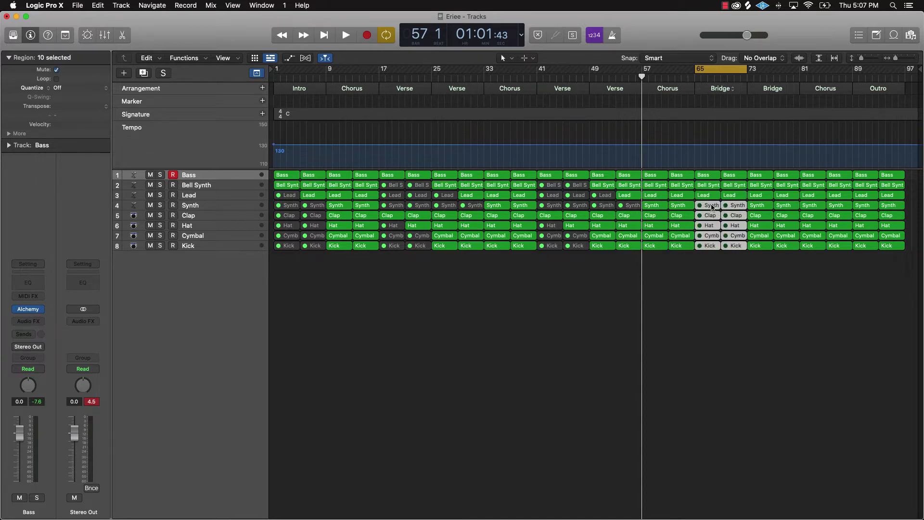
{"action": "left_click", "coordinate": [707, 289]}
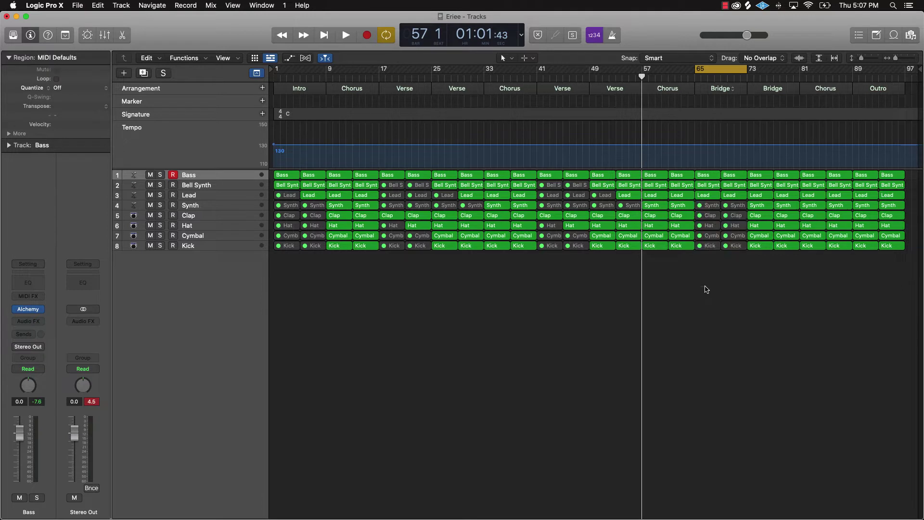
Mute both Bell Synth regions in the first Bridge and unmute its Clap region at bar 69 while playing the section
{"action": "left_click", "coordinate": [705, 187]}
{"action": "key", "text": "ctrl+m"}
{"action": "left_click", "coordinate": [729, 187]}
{"action": "key", "text": "ctrl+m"}
{"action": "key", "text": "space"}
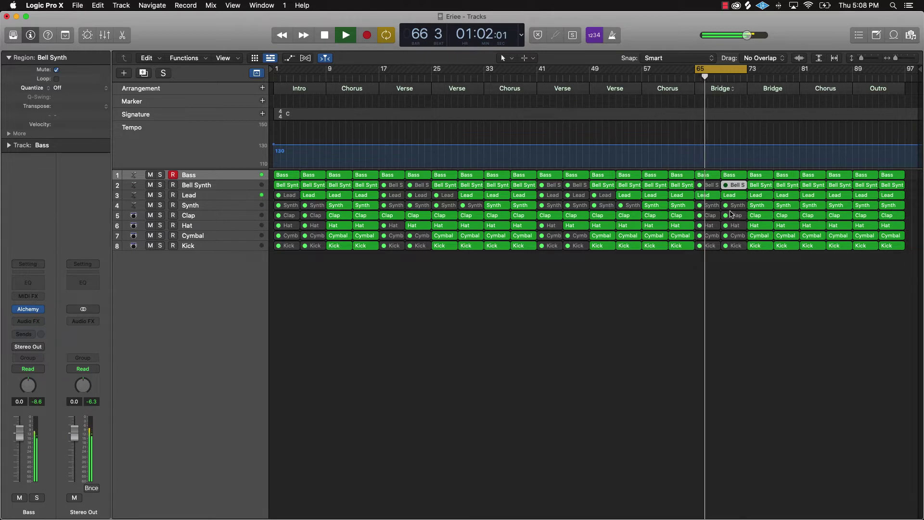
{"action": "left_click", "coordinate": [745, 260]}
{"action": "left_click", "coordinate": [736, 216]}
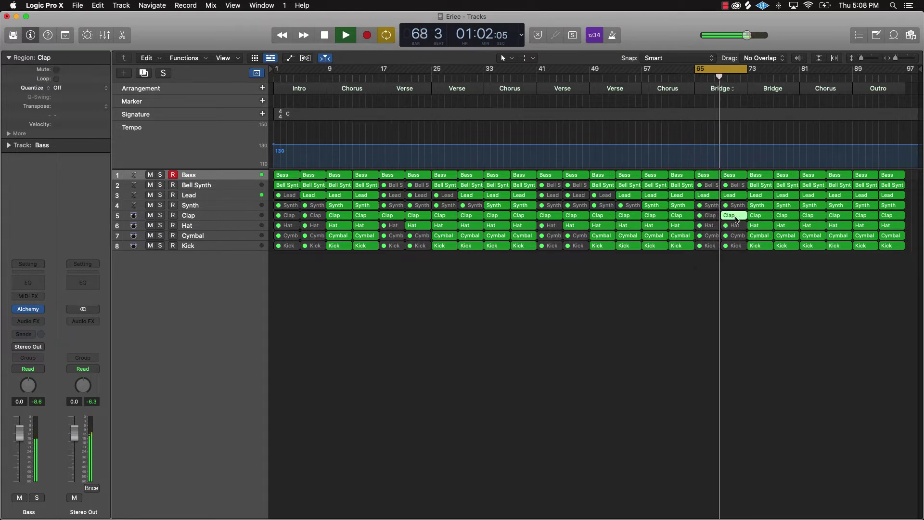
Mute both Synth regions and the bar 73 Bell Synth region in the second Bridge, and turn off cycling to play onward
{"action": "left_click", "coordinate": [756, 206]}
{"action": "key", "text": "ctrl+m"}
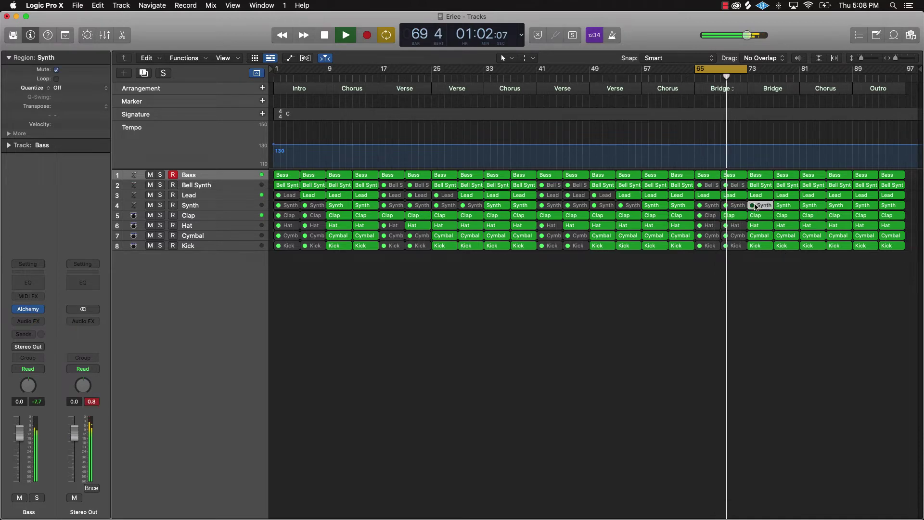
{"action": "left_click", "coordinate": [782, 207]}
{"action": "key", "text": "ctrl+m"}
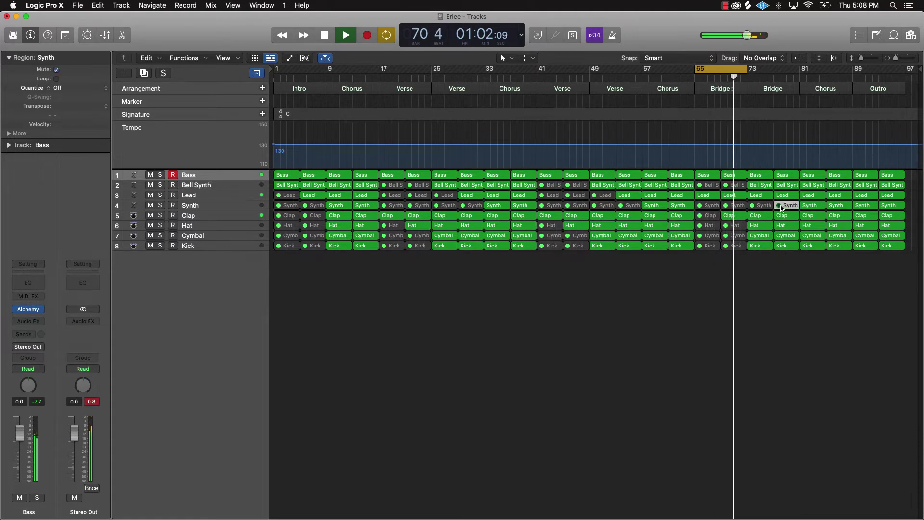
{"action": "left_click", "coordinate": [763, 186]}
{"action": "key", "text": "ctrl+m"}
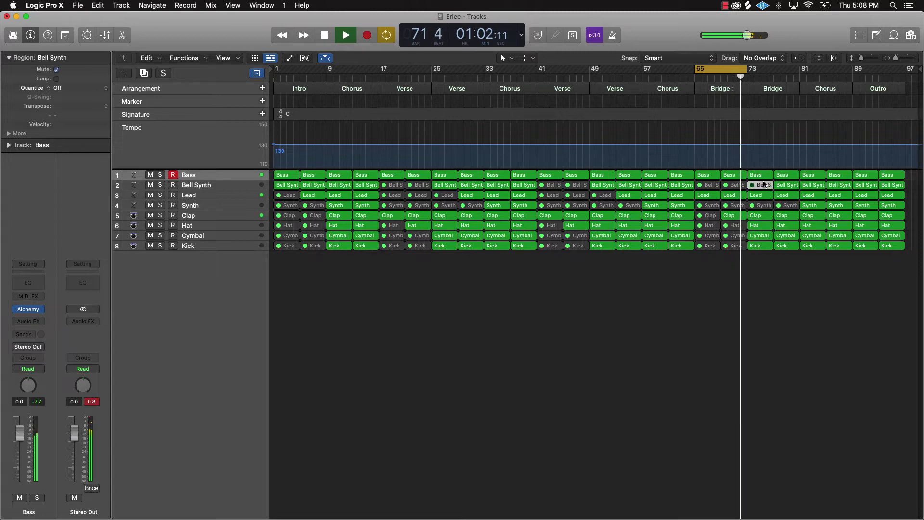
{"action": "key", "text": "c"}
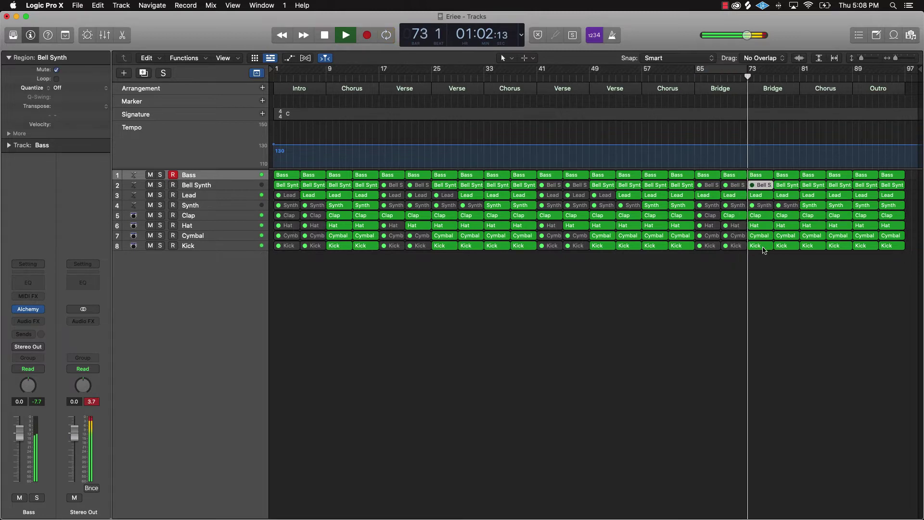
{"action": "left_click", "coordinate": [771, 272]}
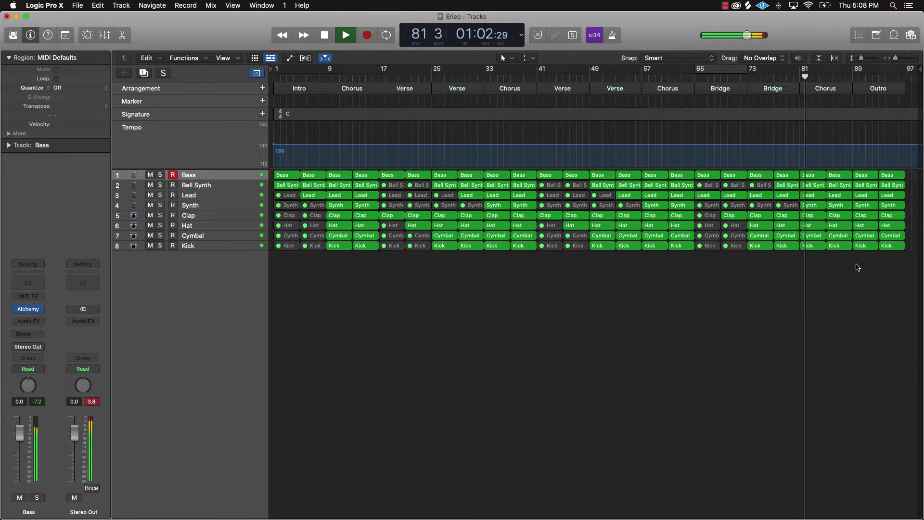
Raise the Synth track's volume to -5.1 dB and stop playback
{"action": "left_click", "coordinate": [218, 205]}
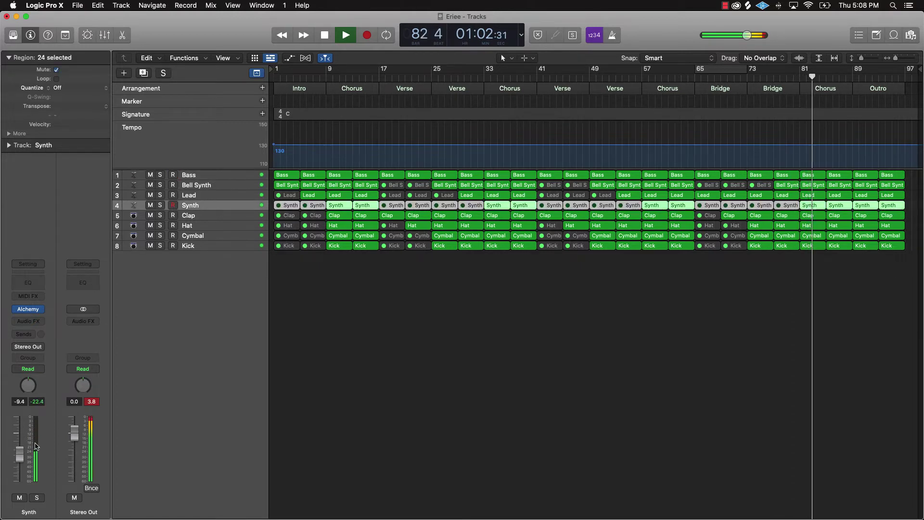
{"action": "left_click", "coordinate": [609, 331]}
{"action": "key", "text": "space"}
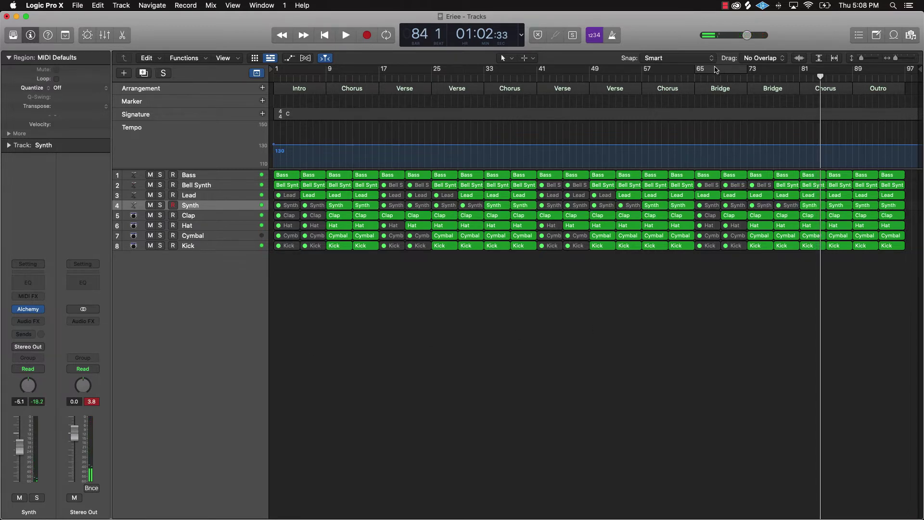
Move the cycle area to the Outro at bar 89 and mute all its regions except Bass and Bell Synth
{"action": "left_click_drag", "start_coordinate": [725, 71], "coordinate": [881, 72]}
{"action": "left_click_drag", "start_coordinate": [865, 289], "coordinate": [903, 198]}
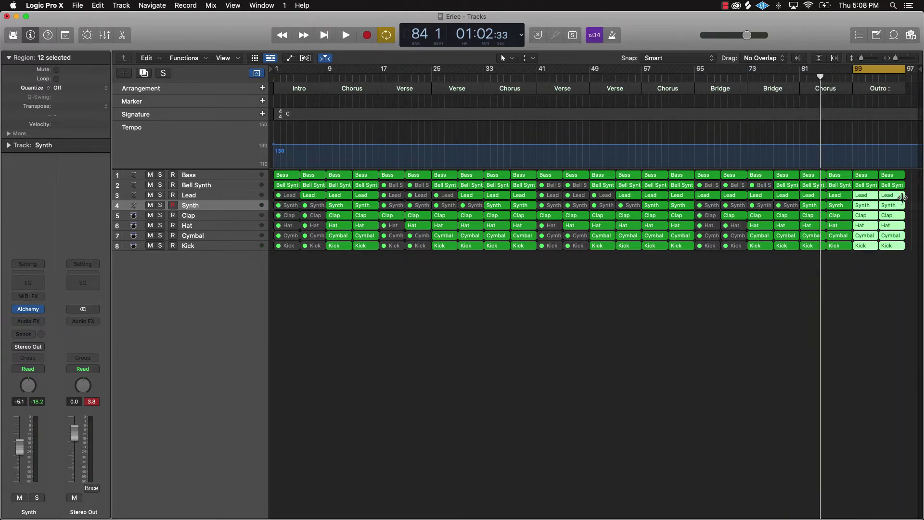
{"action": "key", "text": "ctrl+m"}
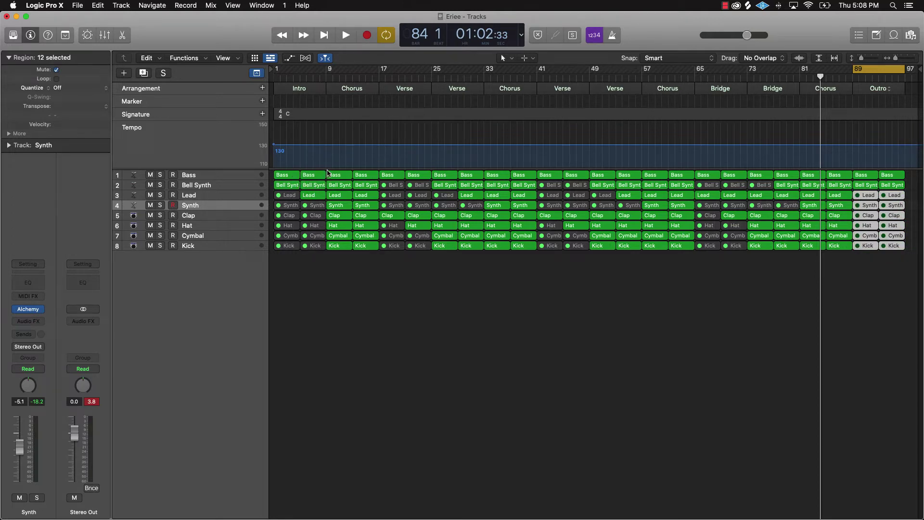
{"action": "left_click", "coordinate": [901, 297]}
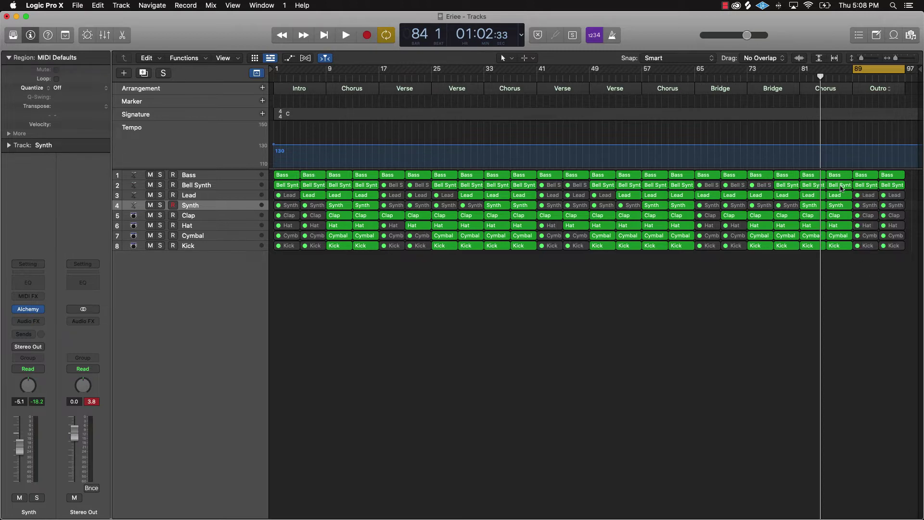
Unmute the Outro's Lead region at bar 89 and return the playhead to the song start with cycling off
{"action": "left_click", "coordinate": [866, 197]}
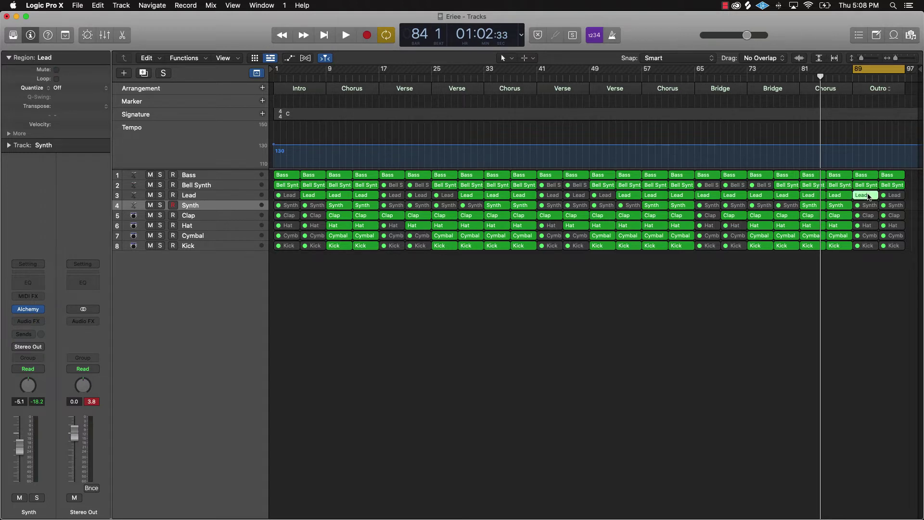
{"action": "left_click", "coordinate": [873, 289]}
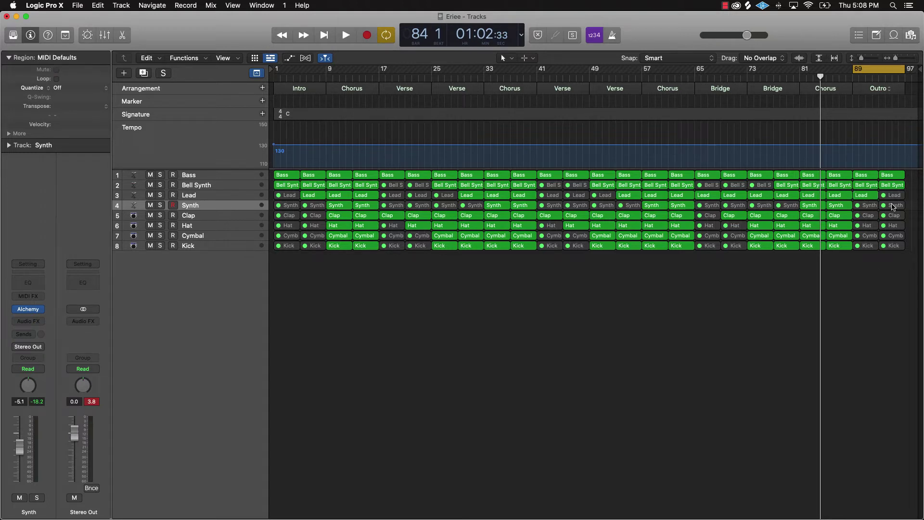
{"action": "left_click", "coordinate": [896, 72]}
{"action": "key", "text": "Return"}
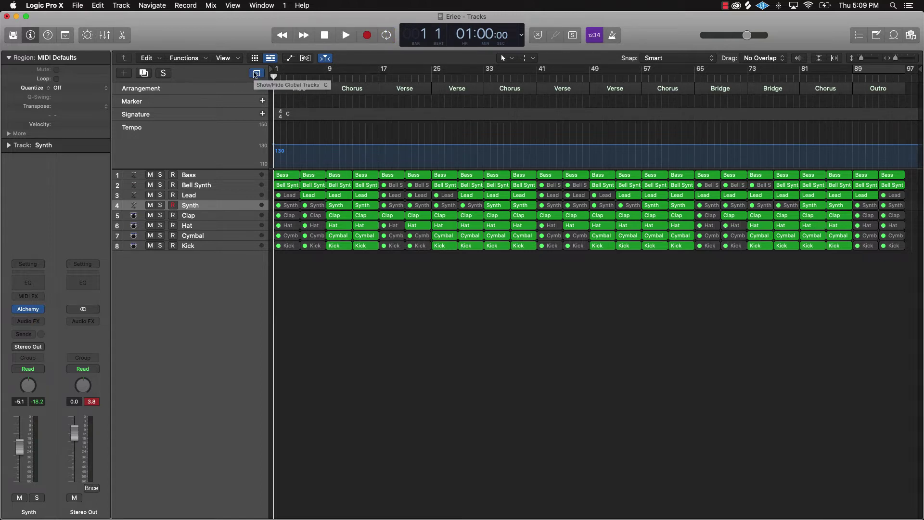
Play from bar 5 and shorten the Intro's second Bass, Bell Synth and Lead regions to three bars, ending at bar 8
{"action": "left_click", "coordinate": [380, 268], "text": "ctrl+alt"}
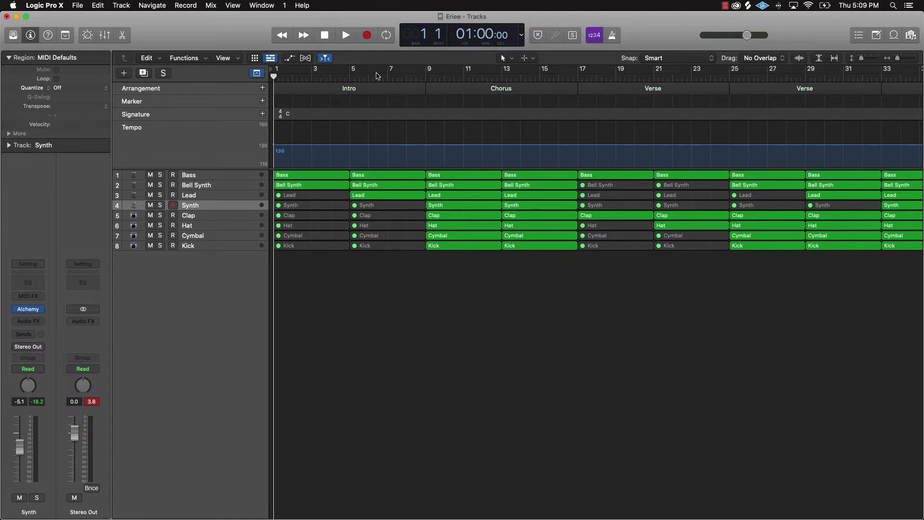
{"action": "left_click", "coordinate": [350, 75]}
{"action": "key", "text": "space"}
{"action": "left_click", "coordinate": [422, 177]}
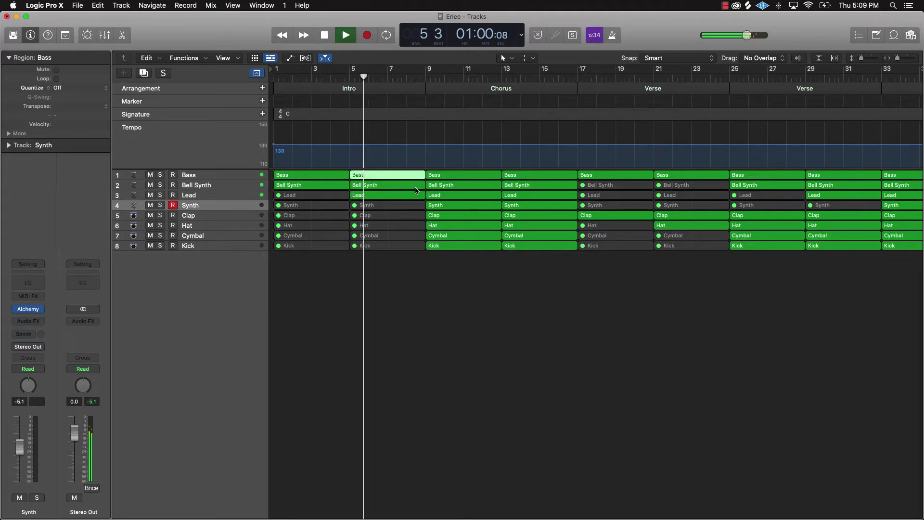
{"action": "left_click", "coordinate": [417, 187], "text": "shift"}
{"action": "left_click", "coordinate": [420, 196], "text": "shift"}
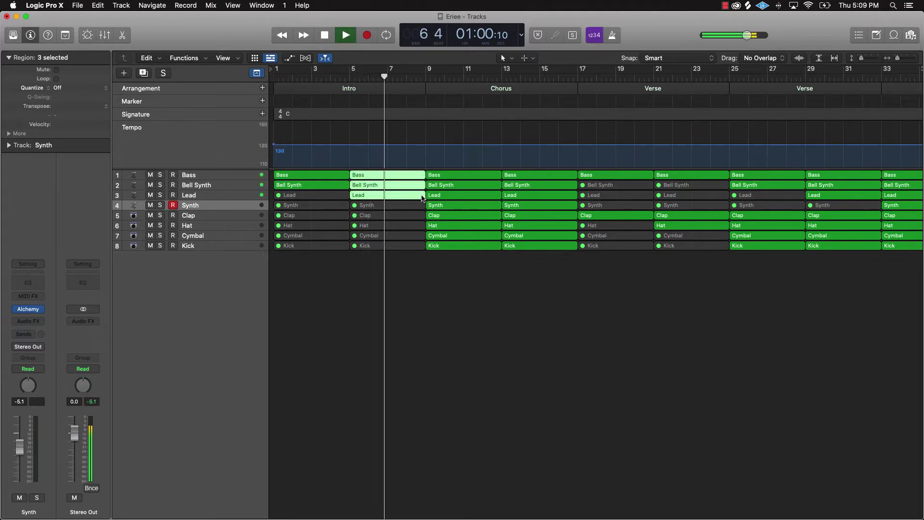
{"action": "left_click_drag", "start_coordinate": [422, 197], "coordinate": [402, 197]}
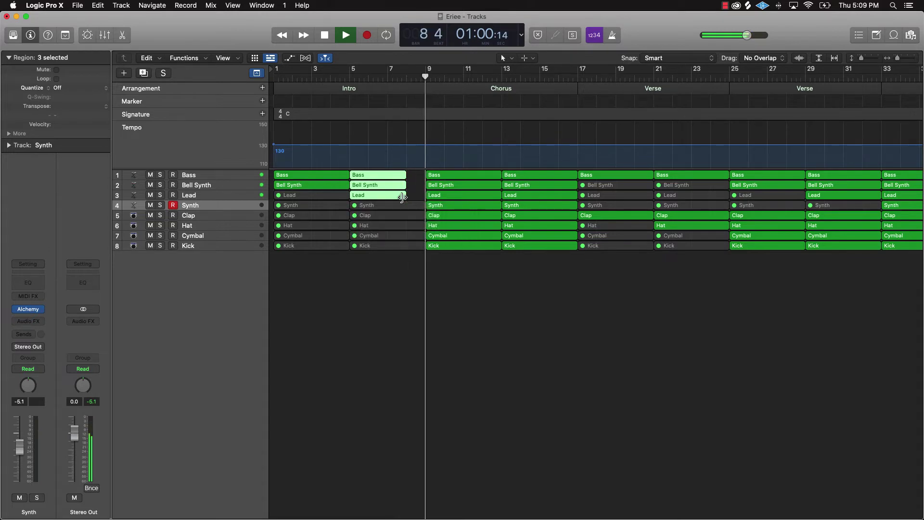
Play the Intro from the start, extend its second Bass region back to four bars and stop playback at the Chorus
{"action": "key", "text": "Return"}
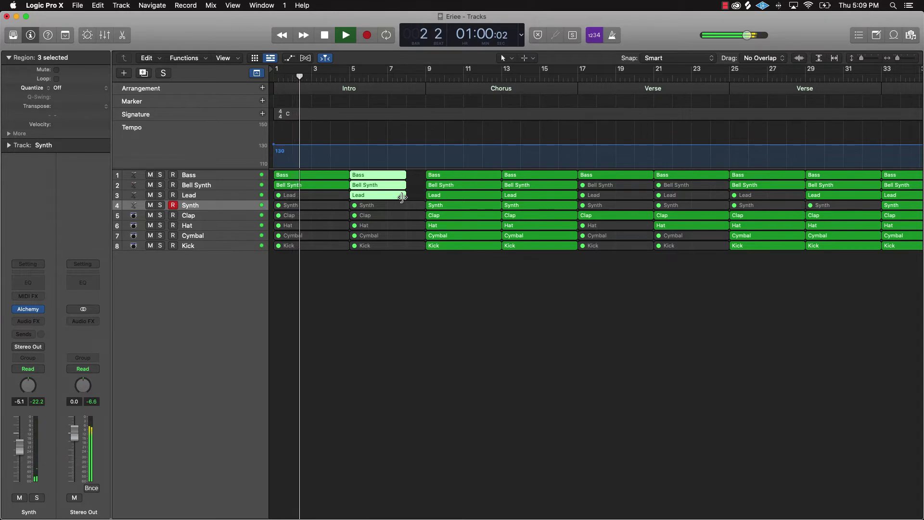
{"action": "left_click", "coordinate": [416, 279]}
{"action": "left_click_drag", "start_coordinate": [403, 177], "coordinate": [425, 176]}
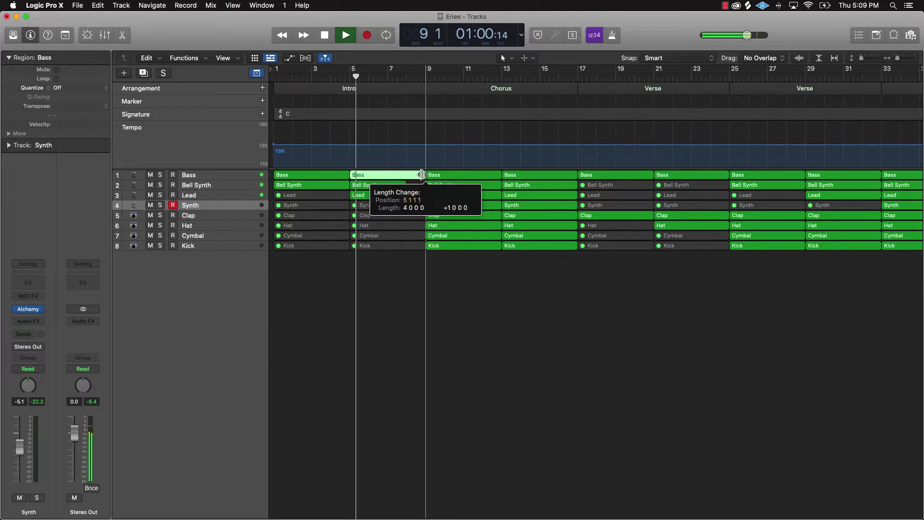
{"action": "left_click", "coordinate": [435, 316]}
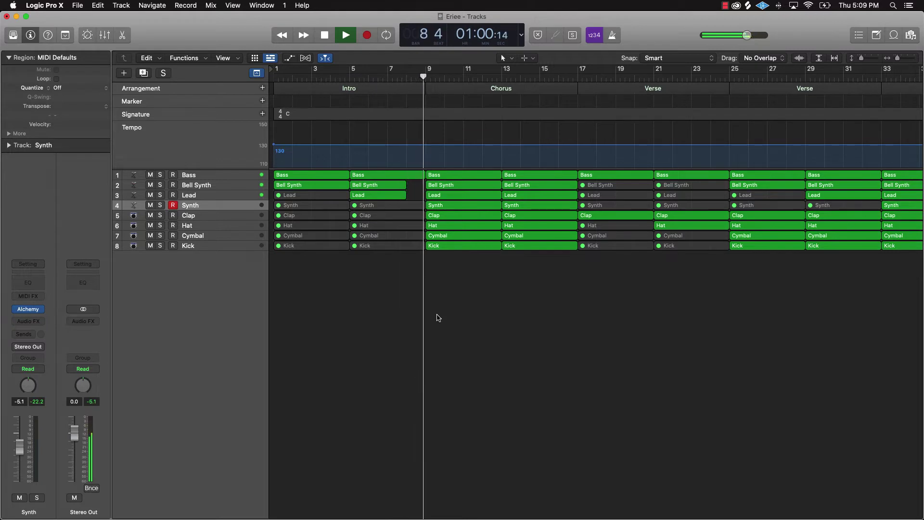
{"action": "key", "text": "space"}
Shorten the Verse's Clap, Hat, Cymbal and Kick regions at bar 29 to three bars, ending at bar 32
{"action": "scroll", "coordinate": [516, 312], "scroll_direction": "right", "scroll_amount": 5}
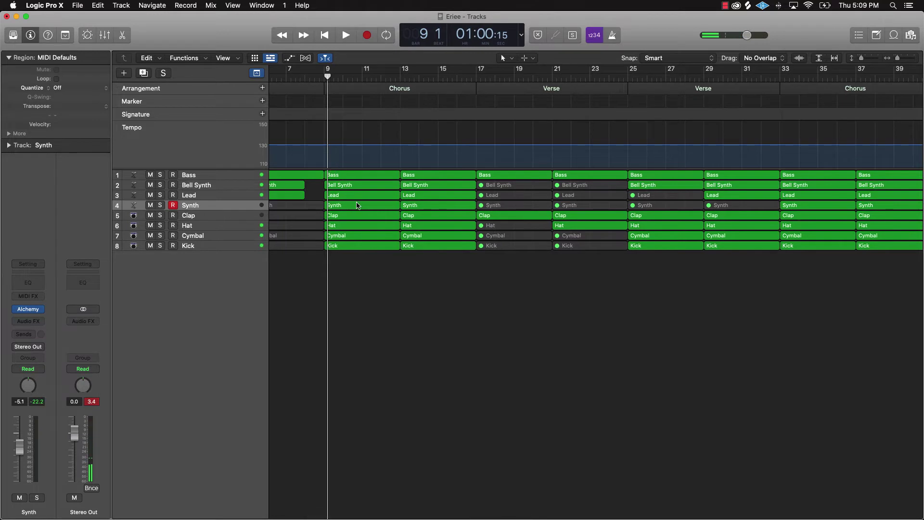
{"action": "scroll", "coordinate": [358, 206], "scroll_direction": "right", "scroll_amount": 4}
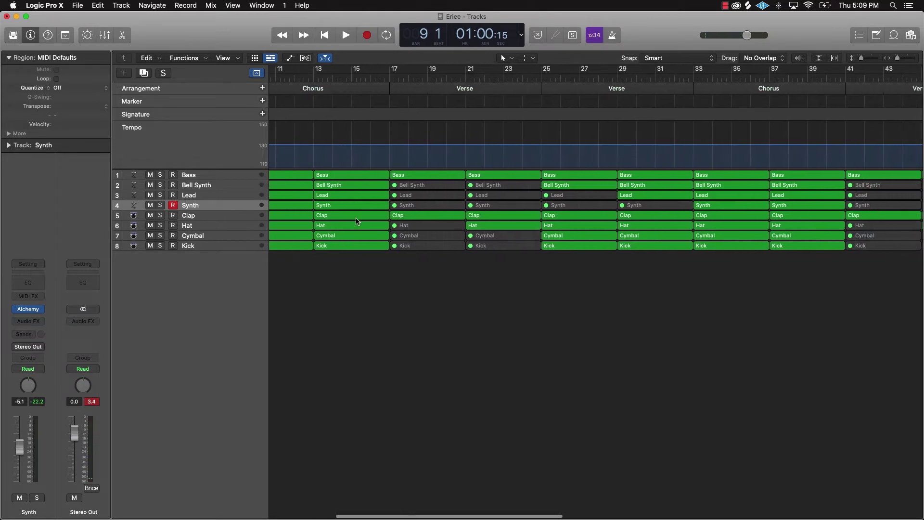
{"action": "scroll", "coordinate": [649, 176], "scroll_direction": "right", "scroll_amount": 8}
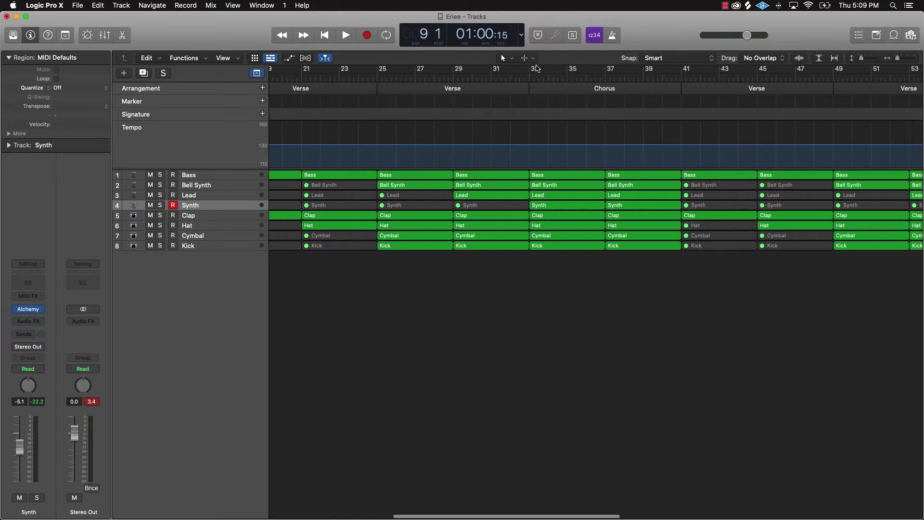
{"action": "left_click", "coordinate": [512, 79]}
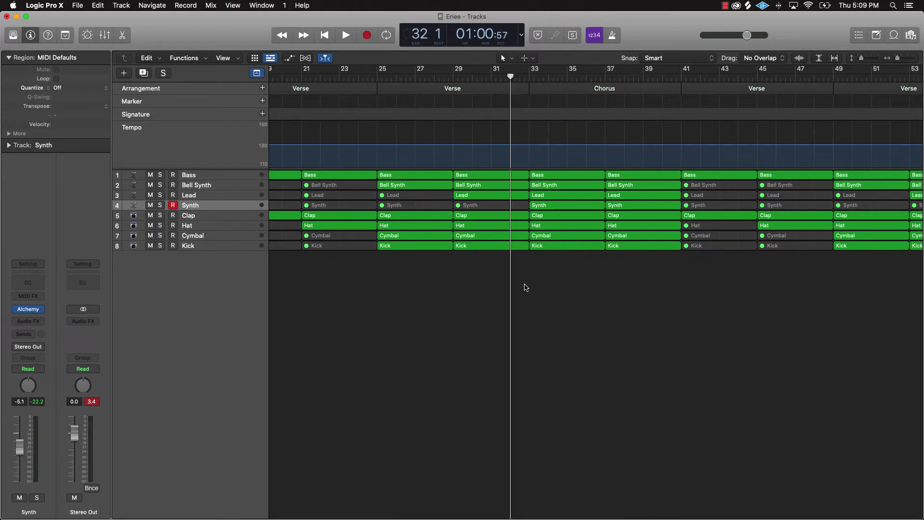
{"action": "left_click_drag", "start_coordinate": [519, 273], "coordinate": [511, 217]}
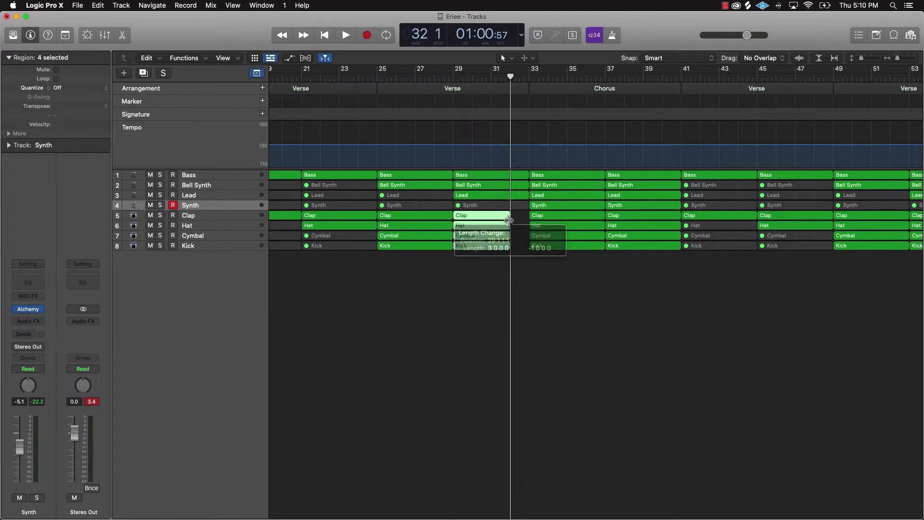
Trim the Bell Synth, Lead and muted Synth regions at bar 29 to three bars, ending at bar 32
{"action": "left_click", "coordinate": [524, 188]}
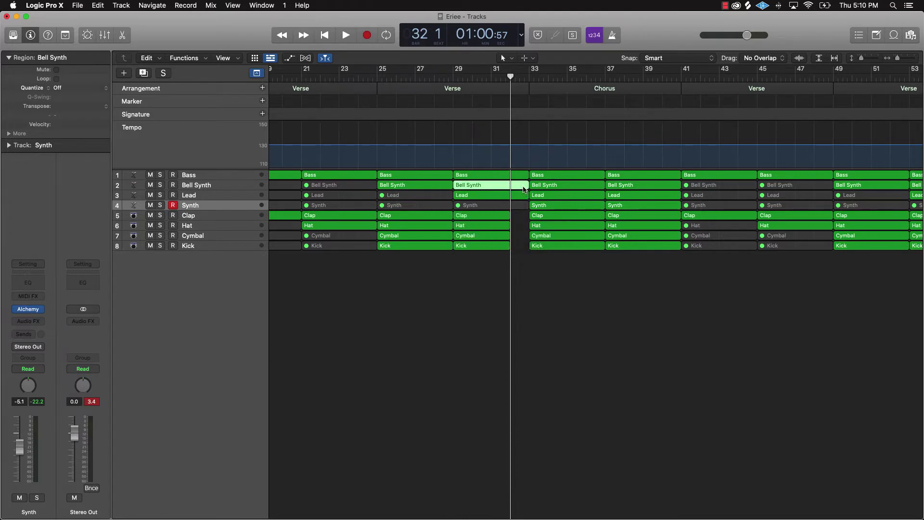
{"action": "left_click", "coordinate": [524, 194], "text": "shift"}
{"action": "mouse_move", "coordinate": [526, 194]}
{"action": "left_mouse_down"}
{"action": "mouse_move", "coordinate": [510, 199]}
{"action": "mouse_move", "coordinate": [510, 189]}
{"action": "left_mouse_up"}
{"action": "left_click", "coordinate": [518, 268]}
{"action": "scroll", "coordinate": [584, 200], "scroll_direction": "right", "scroll_amount": 8}
{"action": "scroll", "coordinate": [580, 202], "scroll_direction": "left", "scroll_amount": 7}
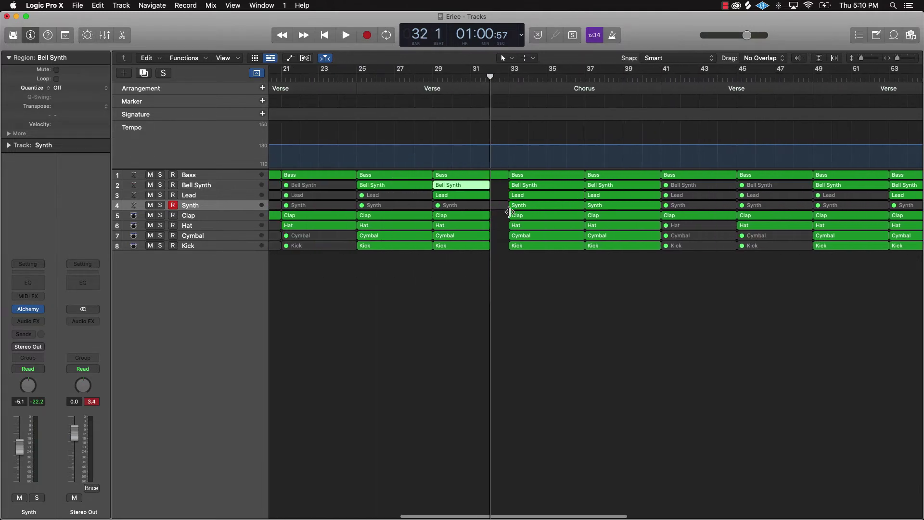
{"action": "left_click", "coordinate": [499, 207]}
{"action": "left_click_drag", "start_coordinate": [504, 206], "coordinate": [490, 206]}
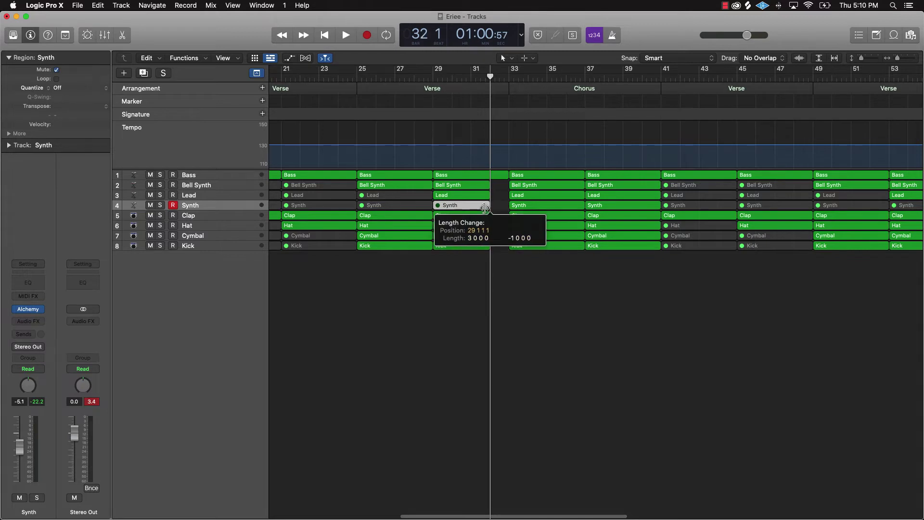
Copy all eight regions at bar 29 and replace the Verse's regions at bar 53 with them
{"action": "left_click_drag", "start_coordinate": [449, 269], "coordinate": [499, 161]}
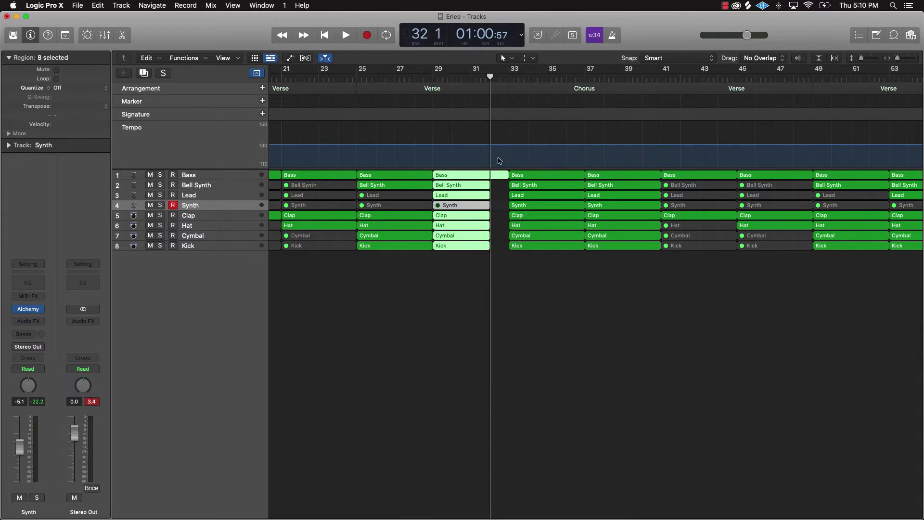
{"action": "scroll", "coordinate": [612, 216], "scroll_direction": "right", "scroll_amount": 10}
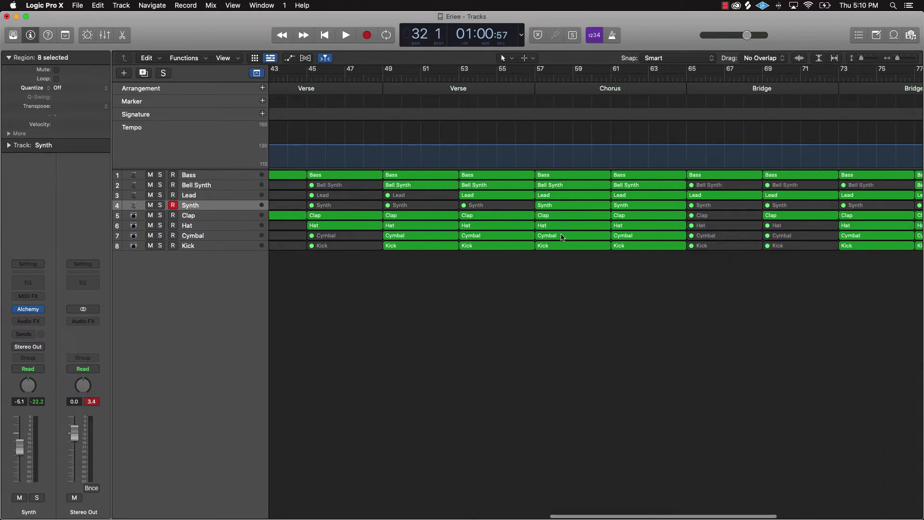
{"action": "left_click_drag", "start_coordinate": [505, 276], "coordinate": [504, 179]}
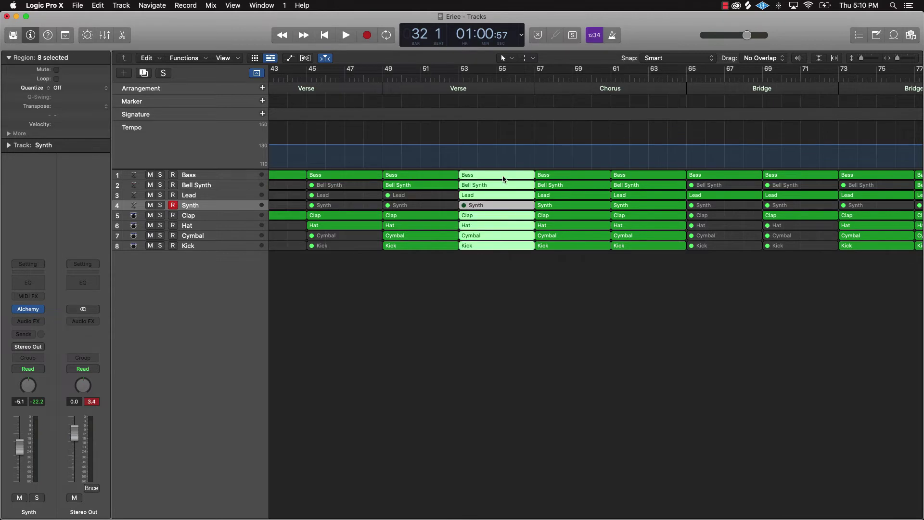
{"action": "key", "text": "Delete"}
{"action": "left_click", "coordinate": [459, 78]}
{"action": "key", "text": "super+v"}
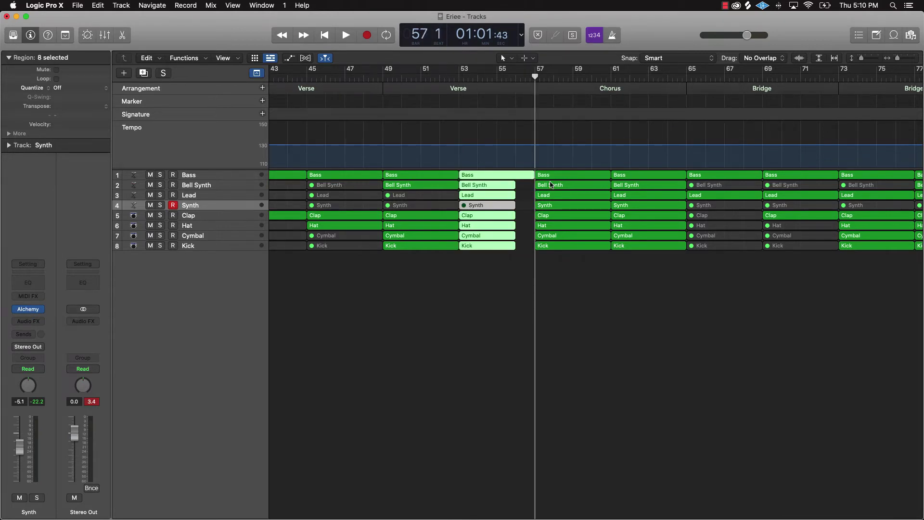
Replace the Bridge's regions at bar 77 with the copied transition regions
{"action": "scroll", "coordinate": [677, 272], "scroll_direction": "right", "scroll_amount": 10}
{"action": "left_click_drag", "start_coordinate": [688, 269], "coordinate": [693, 188]}
{"action": "left_click", "coordinate": [716, 264]}
{"action": "scroll", "coordinate": [716, 265], "scroll_direction": "right", "scroll_amount": 4}
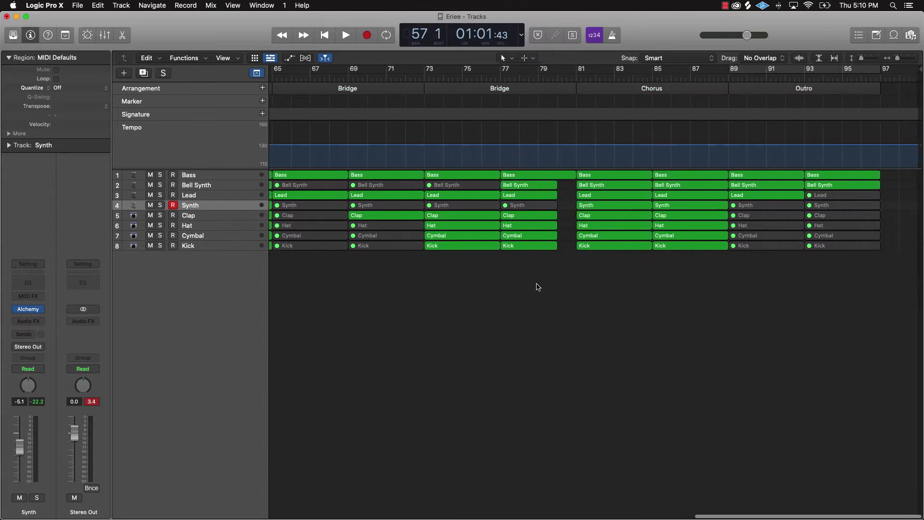
Add one software instrument track with the Default Patch
{"action": "scroll", "coordinate": [539, 287], "scroll_direction": "left", "scroll_amount": 10}
{"action": "scroll", "coordinate": [538, 287], "scroll_direction": "down", "scroll_amount": 3}
{"action": "scroll", "coordinate": [538, 286], "scroll_direction": "down", "scroll_amount": 3}
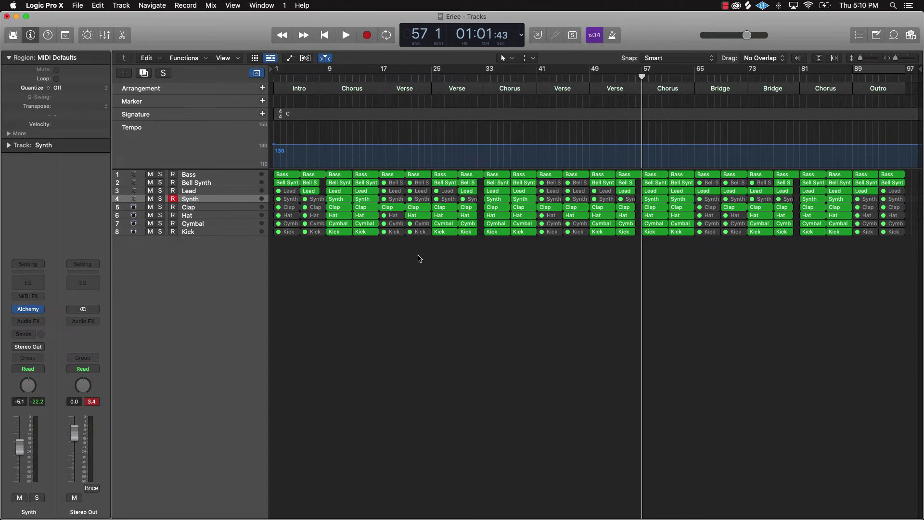
{"action": "left_click", "coordinate": [124, 73]}
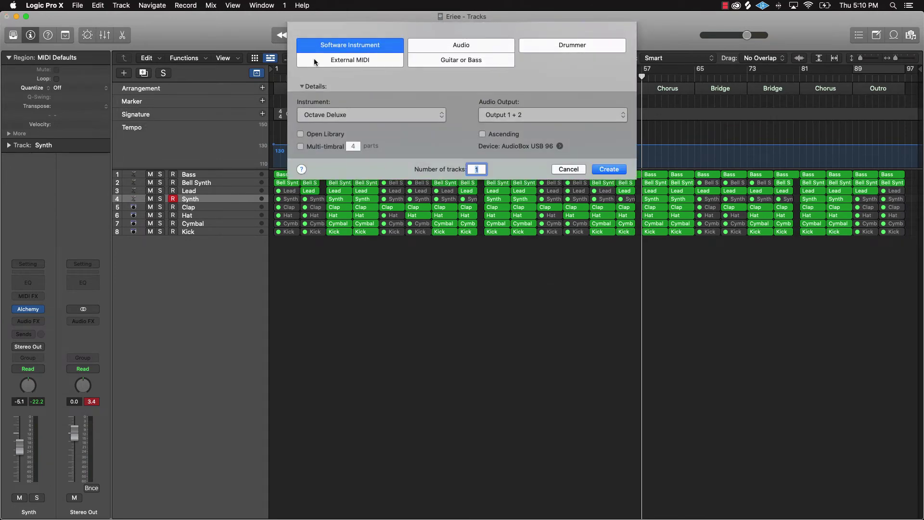
{"action": "left_click", "coordinate": [349, 115]}
{"action": "left_click", "coordinate": [388, 141]}
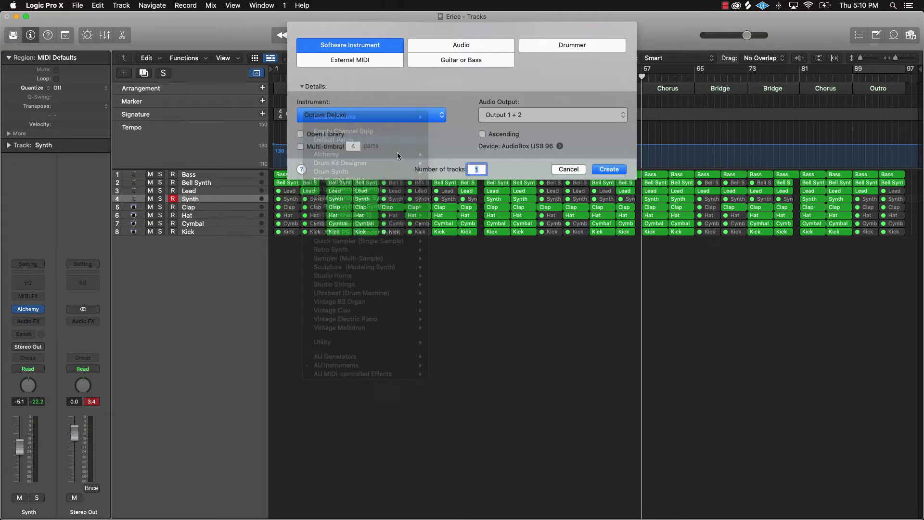
{"action": "key", "text": "Return"}
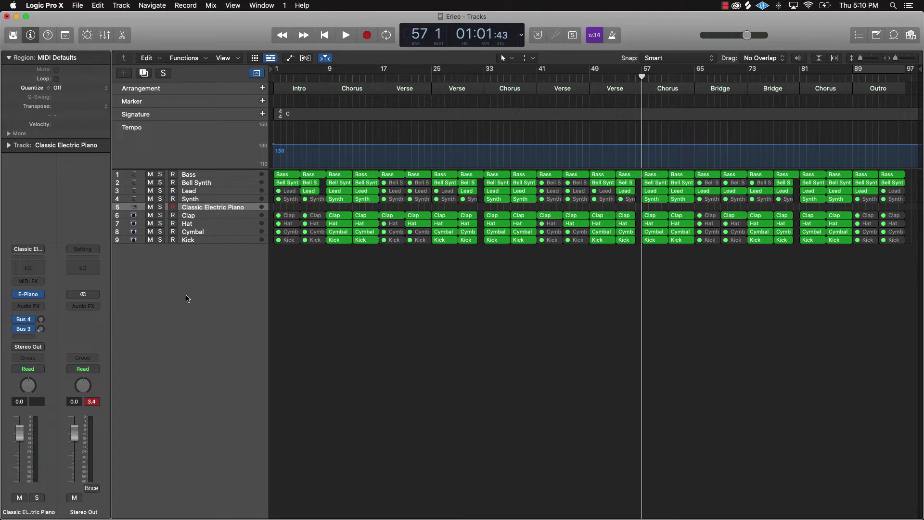
Search the sound library for "rise" and load the Strobe Riser patch on the new track
{"action": "left_click", "coordinate": [13, 35]}
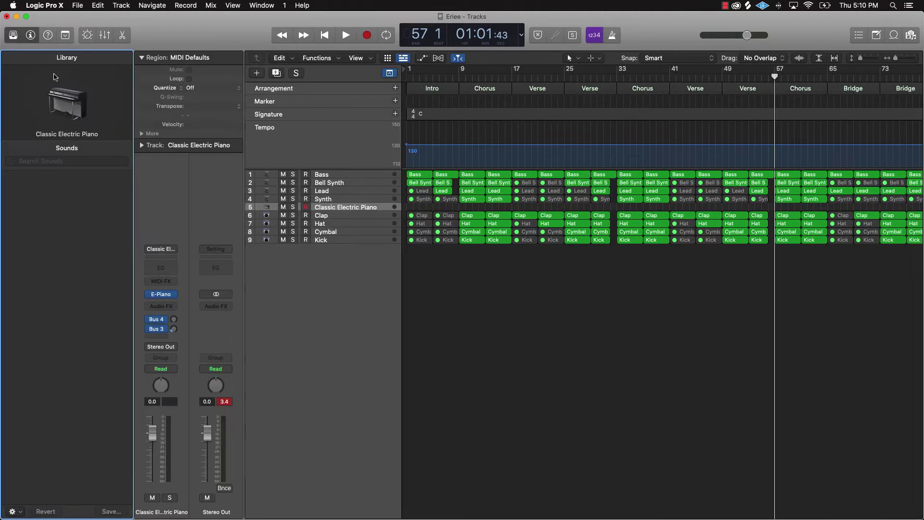
{"action": "left_click", "coordinate": [50, 160]}
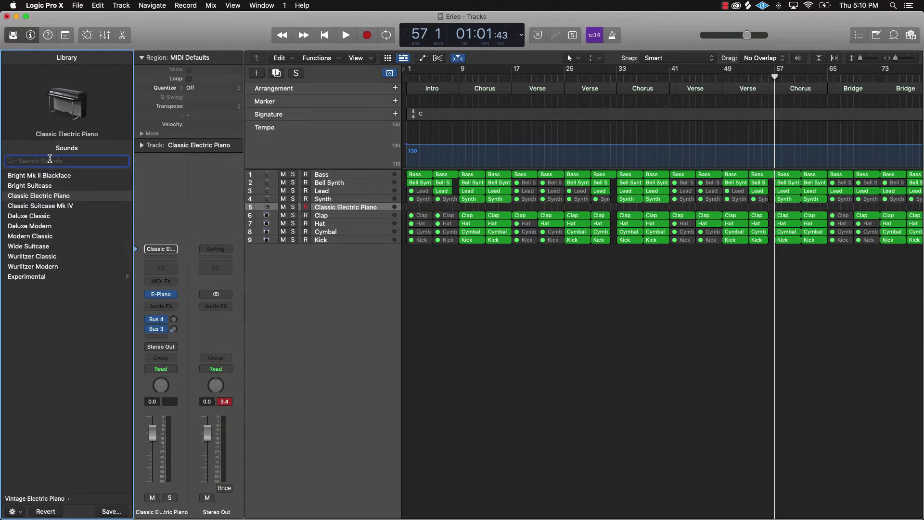
{"action": "type", "text": "rise"}
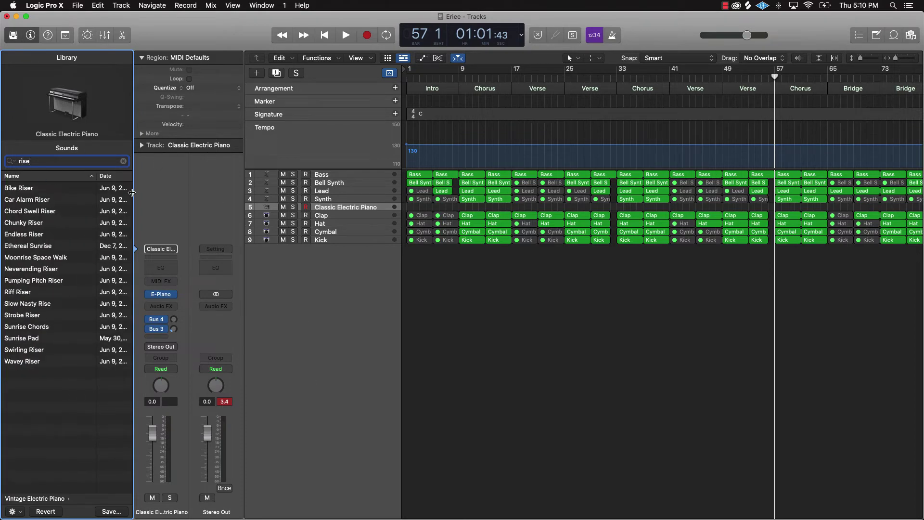
{"action": "left_click", "coordinate": [30, 316]}
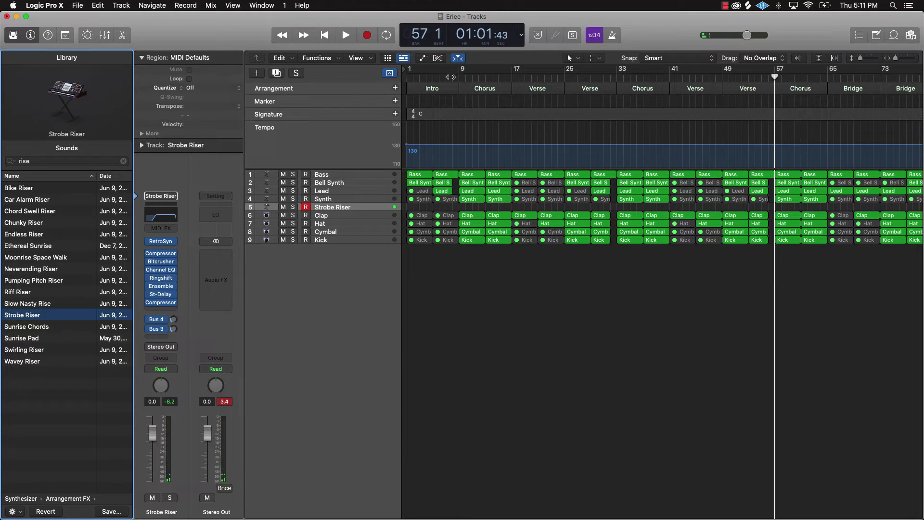
Turn on the metronome and record from the song start, playing a Strobe Riser note in bar 8 before the Chorus
{"action": "left_click", "coordinate": [459, 73]}
{"action": "key", "text": "Return"}
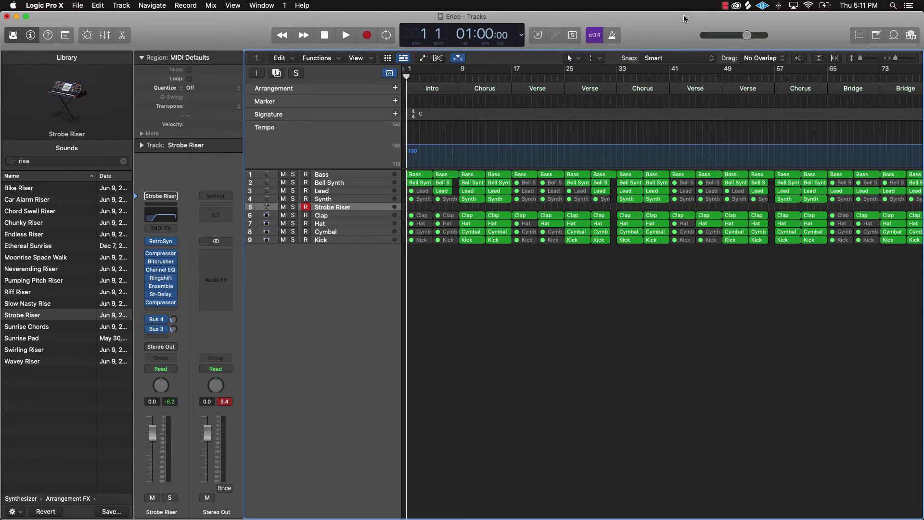
{"action": "left_click", "coordinate": [614, 35]}
{"action": "key", "text": "r"}
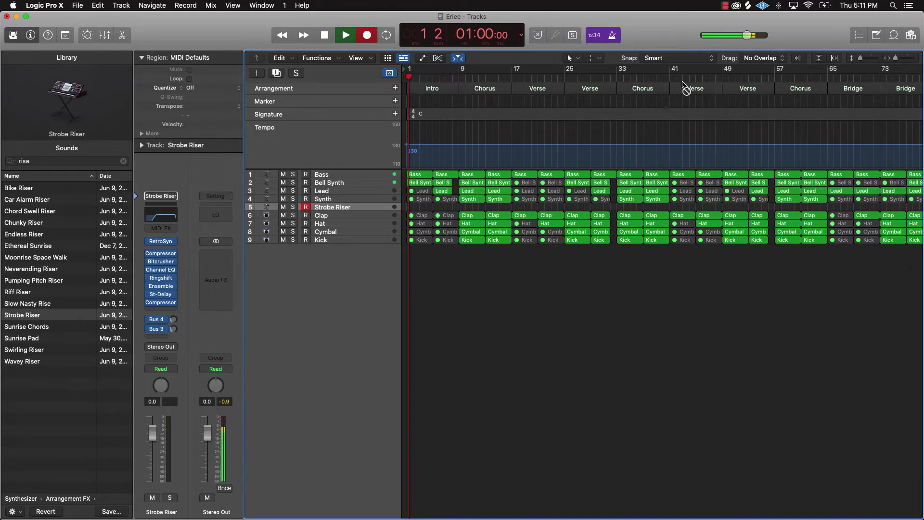
{"action": "key", "text": "super+Down"}
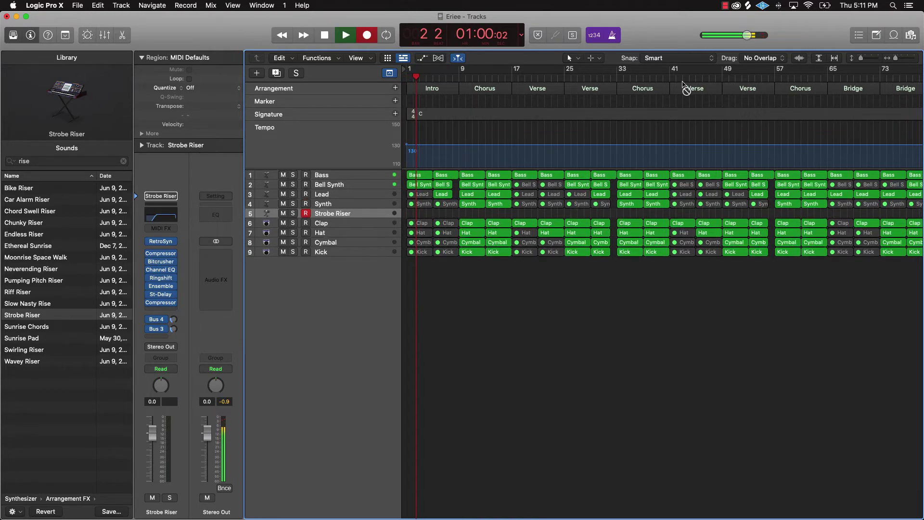
{"action": "key", "text": "super+Right"}
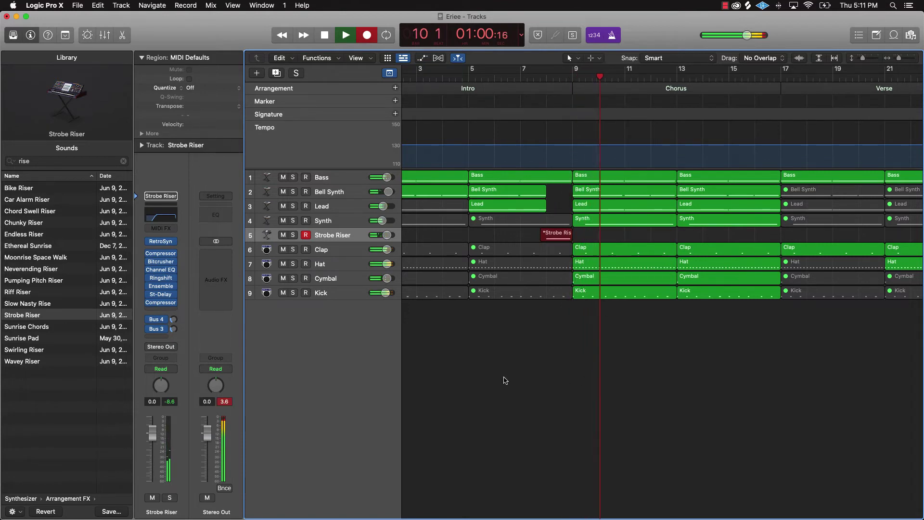
{"action": "key", "text": "space"}
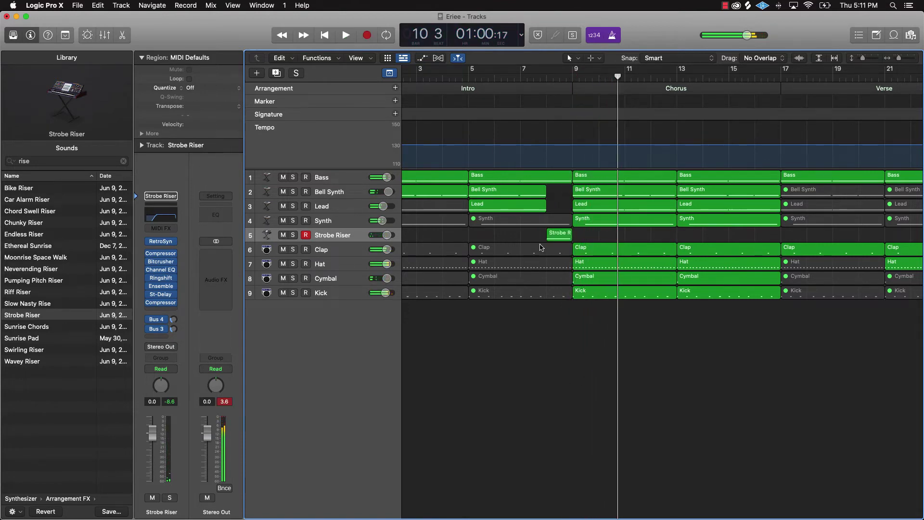
Extend the Strobe Riser region back to bar 1, lengthen its note to start at bar 7 and play the transition
{"action": "scroll", "coordinate": [541, 248], "scroll_direction": "left", "scroll_amount": 3}
{"action": "left_click_drag", "start_coordinate": [590, 238], "coordinate": [354, 240]}
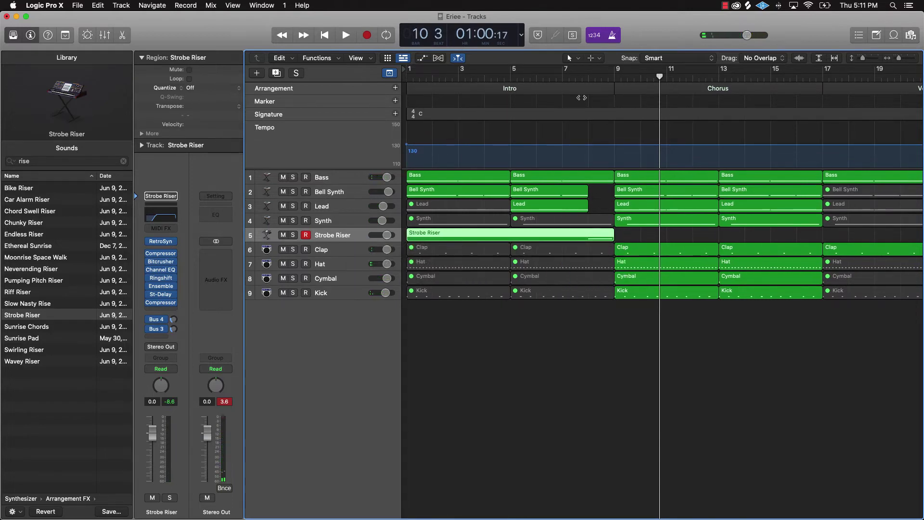
{"action": "left_click", "coordinate": [565, 80]}
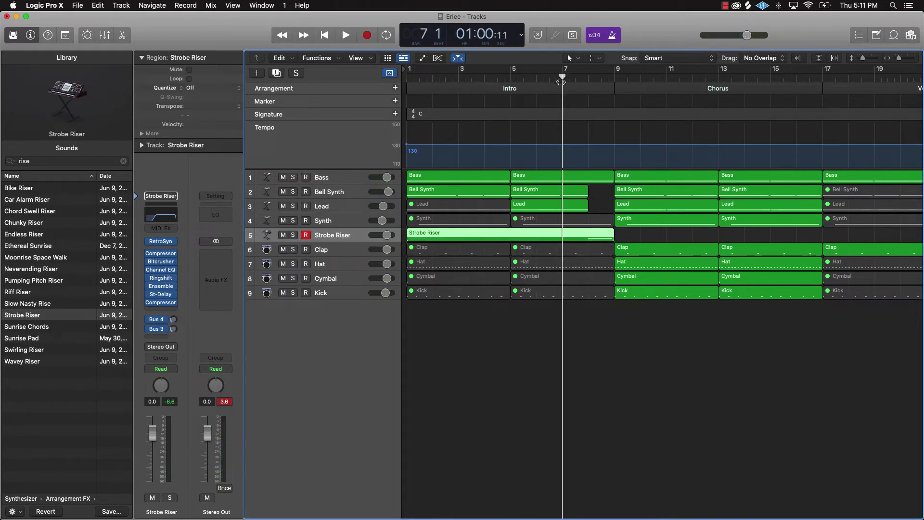
{"action": "double_click", "coordinate": [588, 239]}
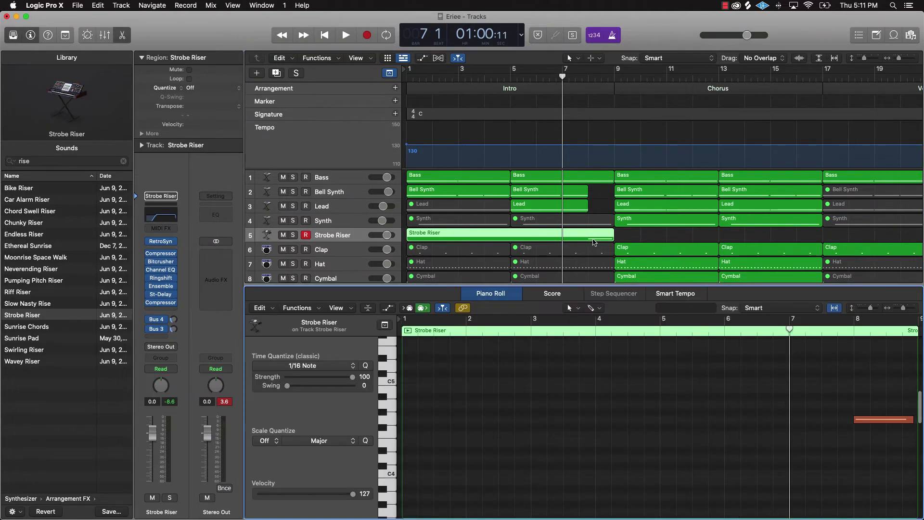
{"action": "left_click_drag", "start_coordinate": [855, 421], "coordinate": [791, 421]}
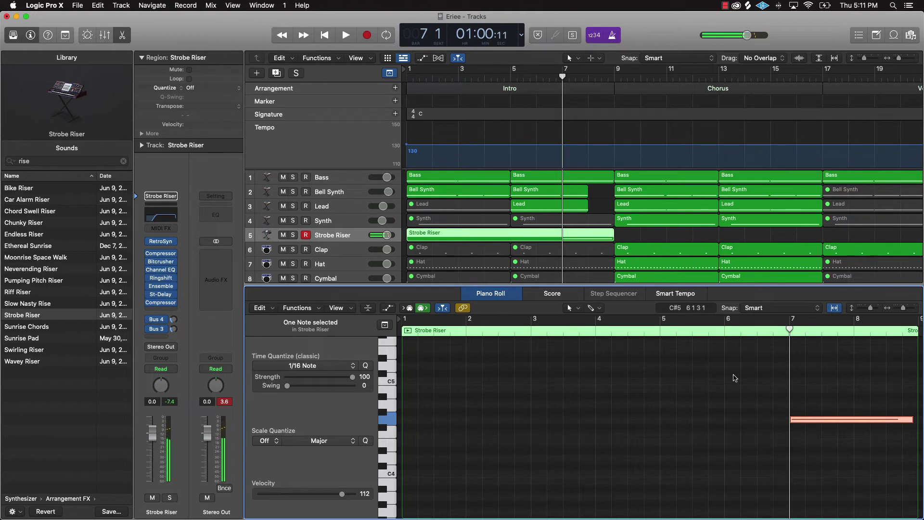
{"action": "key", "text": "space"}
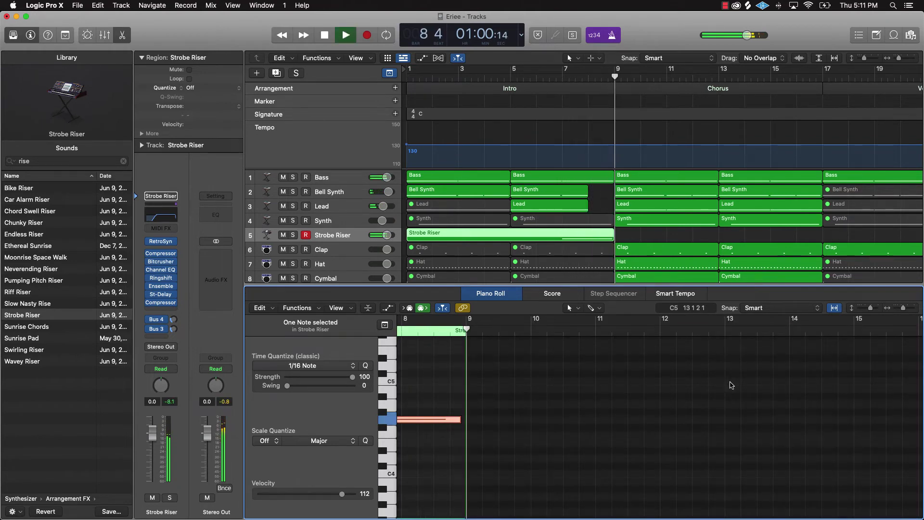
{"action": "key", "text": "space"}
{"action": "key", "text": "p"}
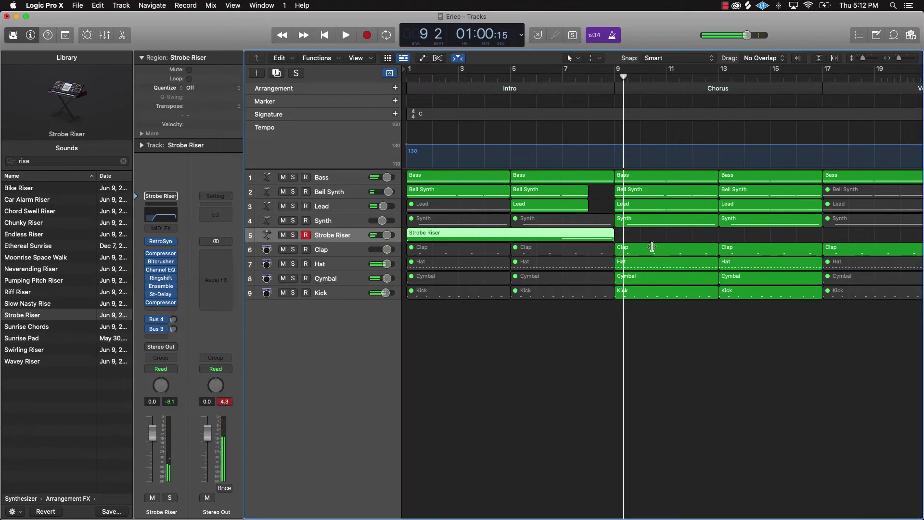
Copy the Strobe Riser region to the Verses at bars 25 and 49 and the Bridge at bar 73
{"action": "key", "text": "z"}
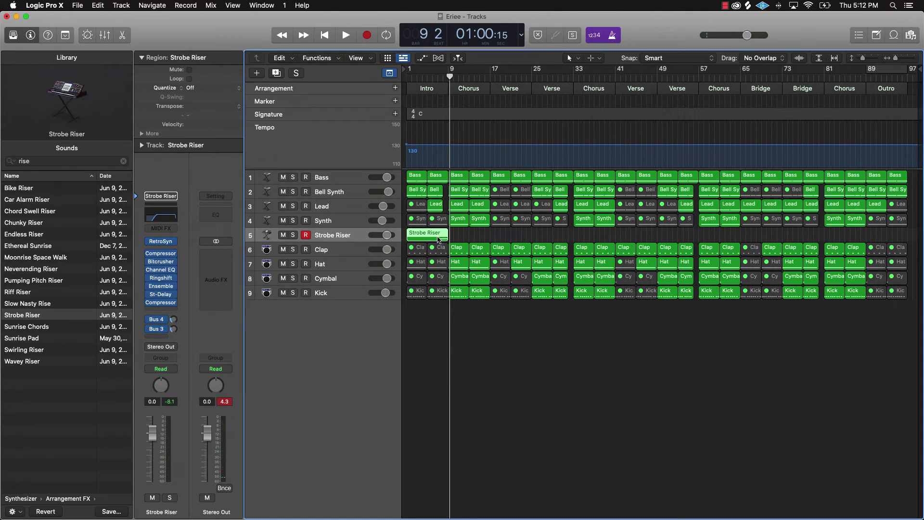
{"action": "left_click_drag", "start_coordinate": [438, 237], "coordinate": [560, 233]}
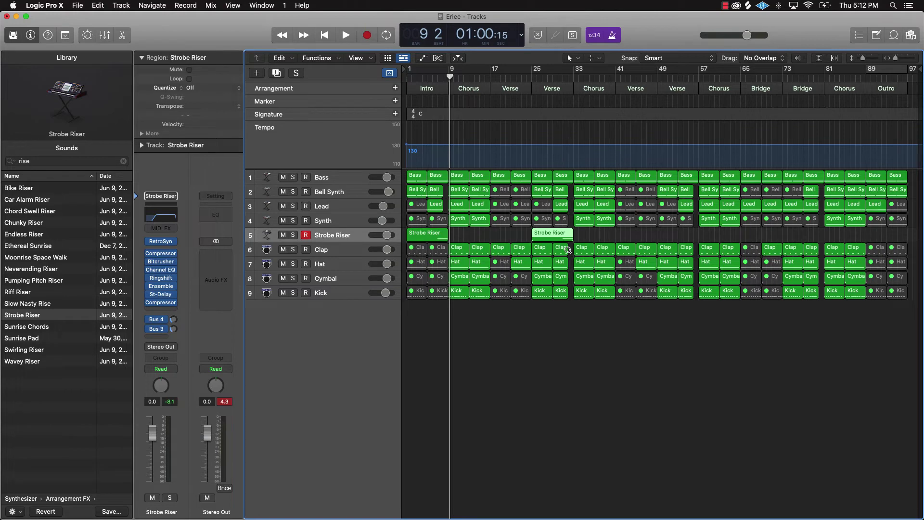
{"action": "left_click_drag", "start_coordinate": [556, 238], "coordinate": [807, 234]}
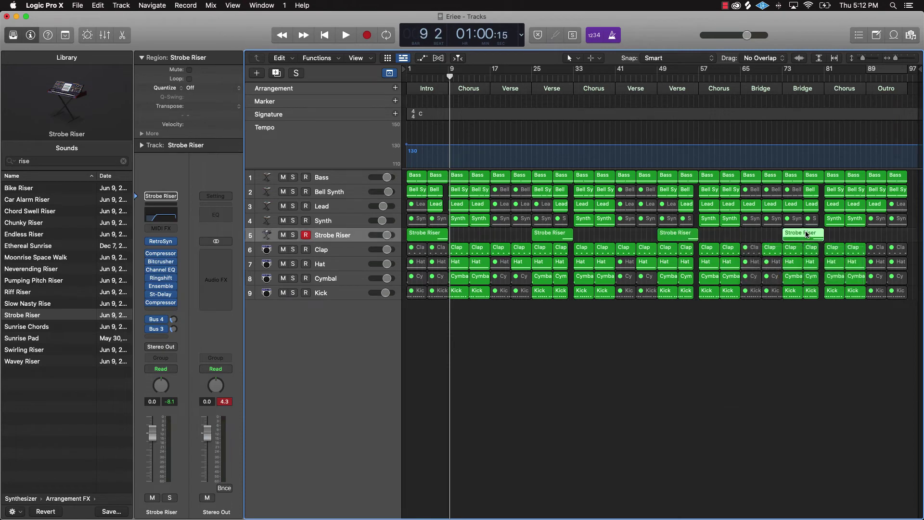
Enlarge the tracks vertically, set the cycle range over both Bridge sections from bar 65 to 81 and play it
{"action": "left_click", "coordinate": [755, 237]}
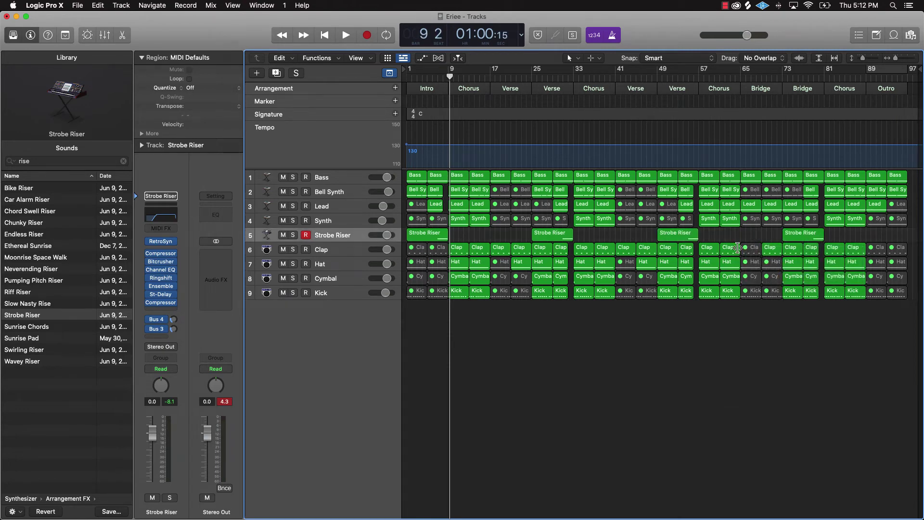
{"action": "key", "text": "super+Down"}
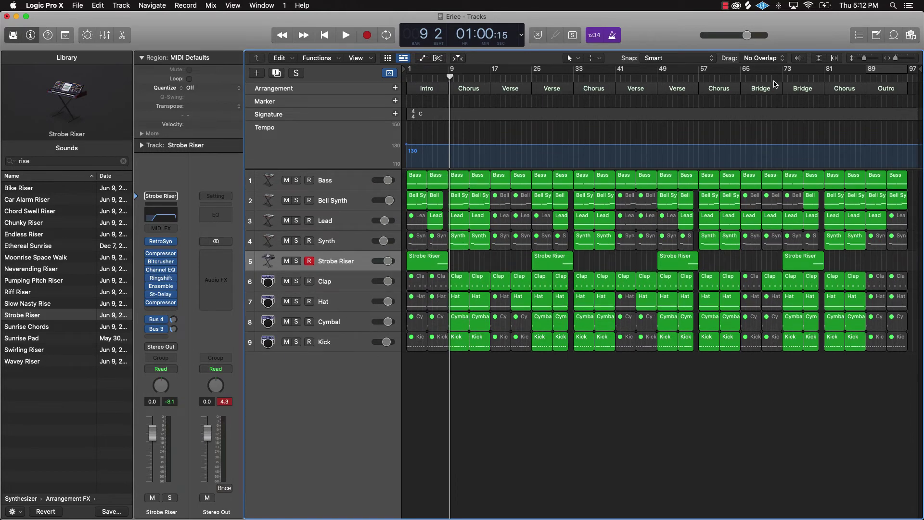
{"action": "left_click_drag", "start_coordinate": [742, 72], "coordinate": [827, 75]}
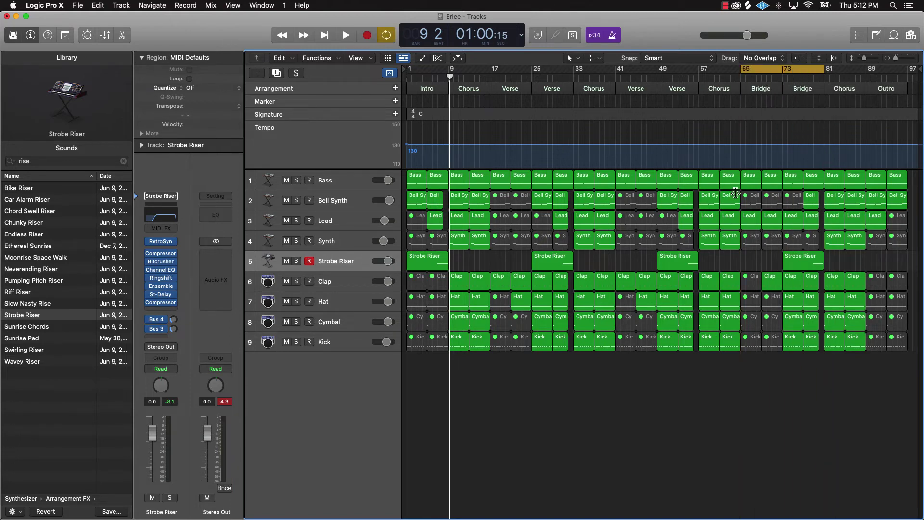
{"action": "key", "text": "space"}
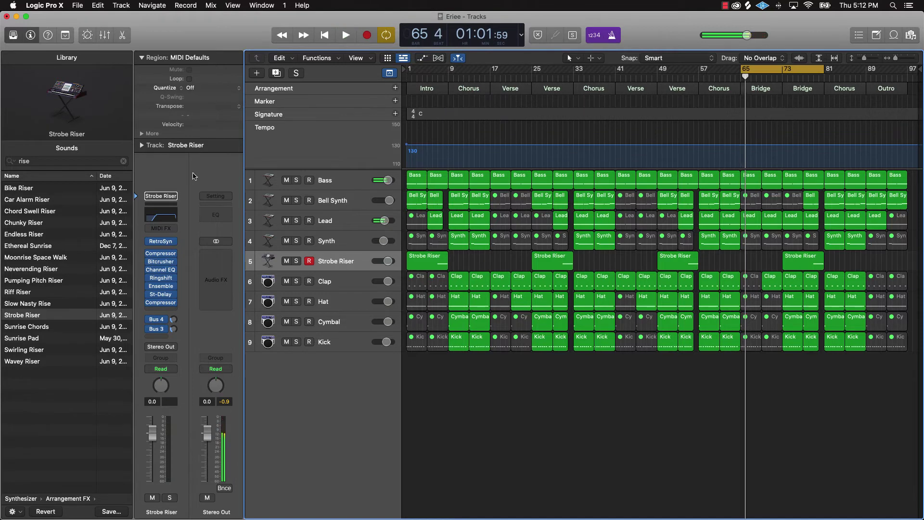
Add a software instrument track below Strobe Riser and load the Chip Tune Lead patch from the Synthesizer Lead sounds
{"action": "left_click", "coordinate": [256, 73]}
{"action": "left_click", "coordinate": [608, 169]}
{"action": "scroll", "coordinate": [80, 290], "scroll_direction": "left", "scroll_amount": 5}
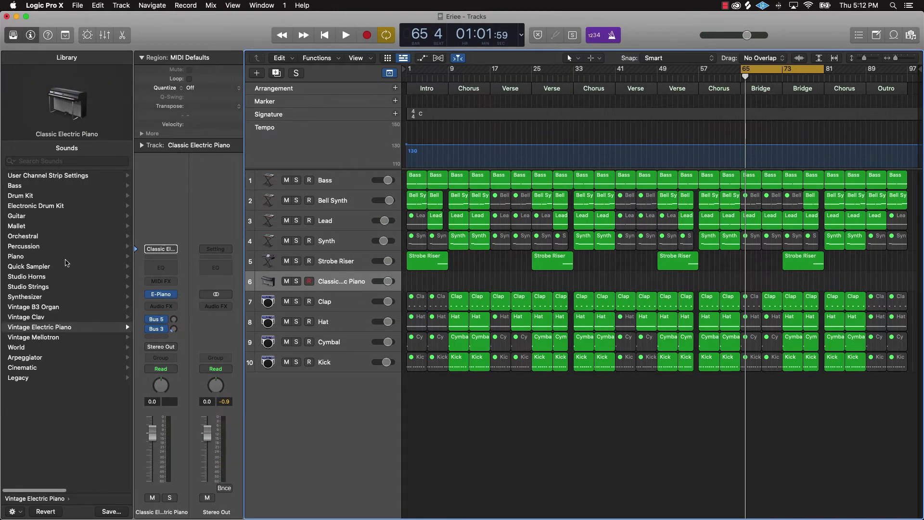
{"action": "left_click", "coordinate": [40, 298]}
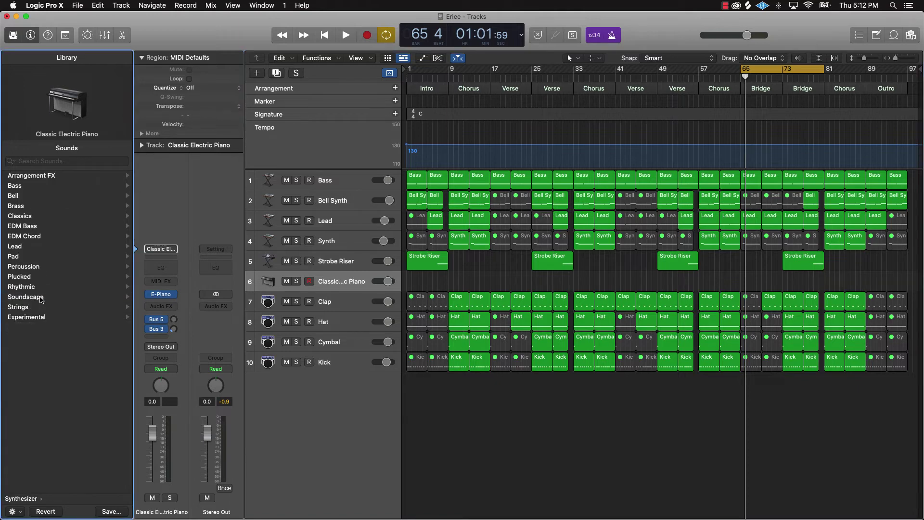
{"action": "left_click", "coordinate": [25, 247]}
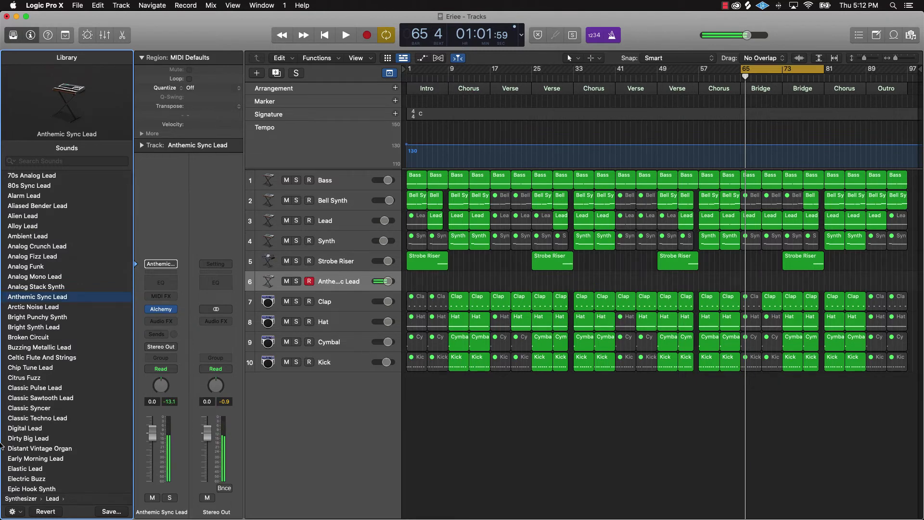
{"action": "left_click", "coordinate": [88, 369]}
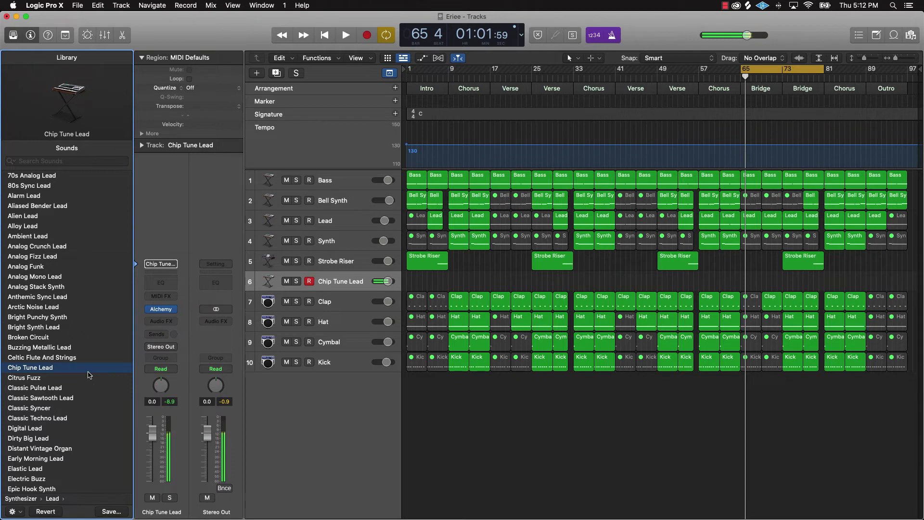
Audition the cycled Bridges, then record a Chip Tune Lead melody across bars 65 to 81
{"action": "key", "text": "space"}
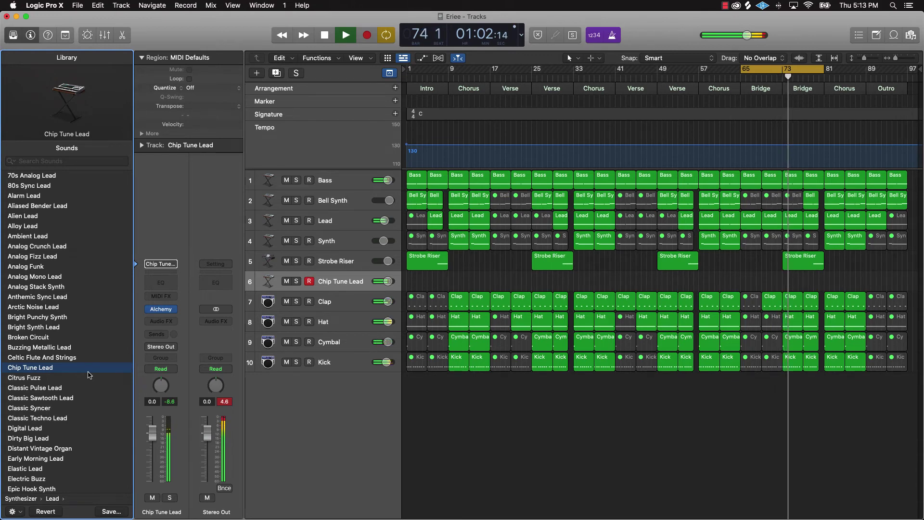
{"action": "key", "text": "space"}
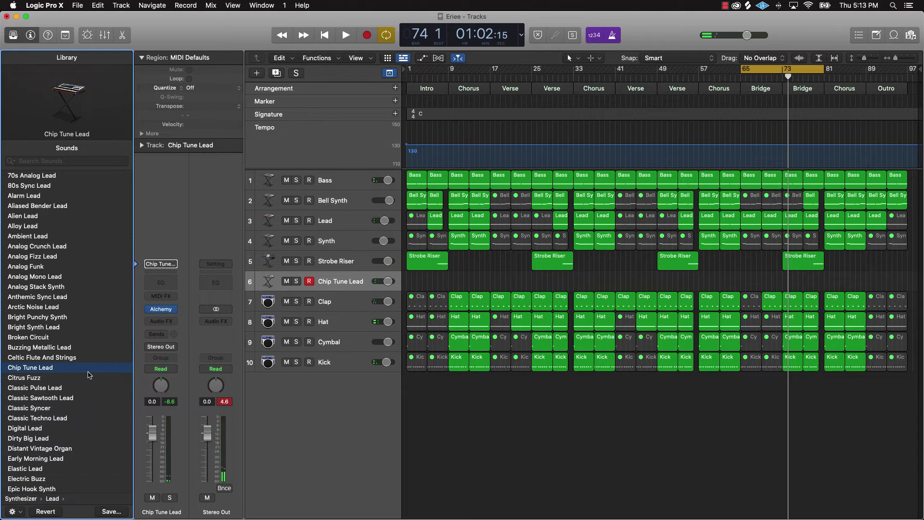
{"action": "key", "text": "space"}
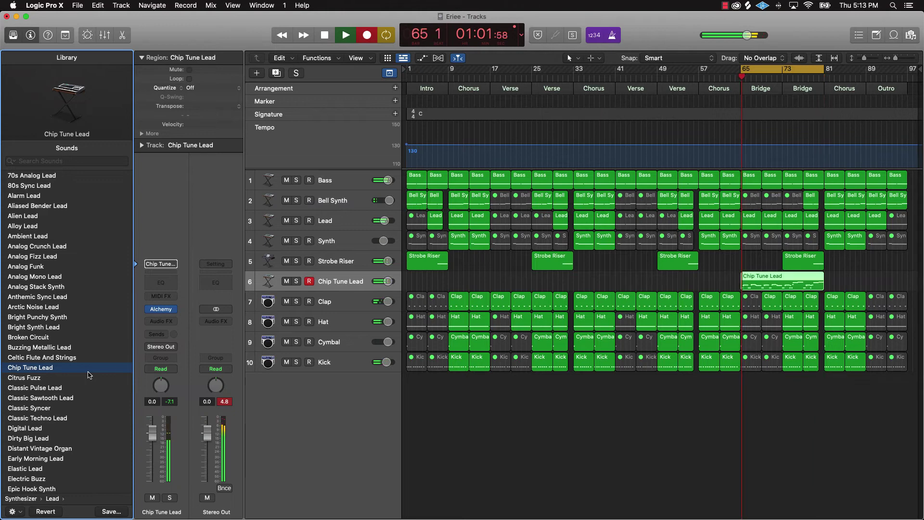
{"action": "key", "text": "space"}
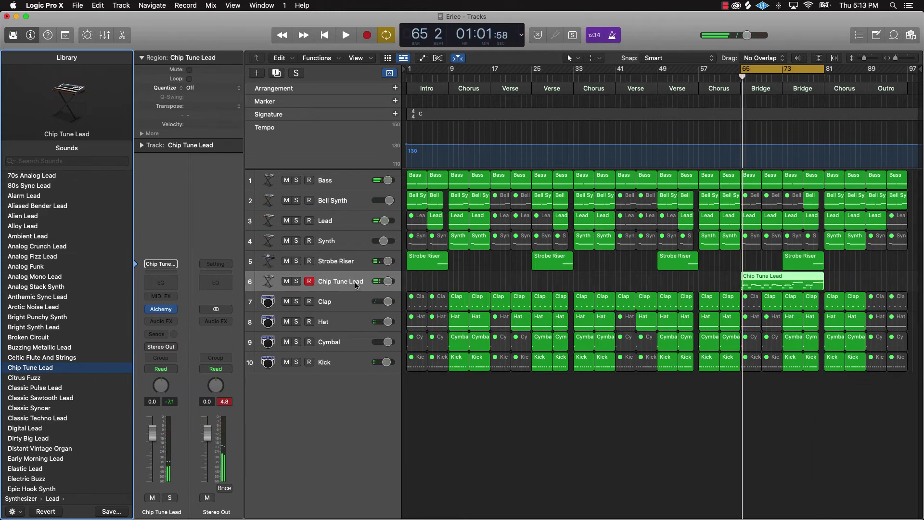
Turn off cycling and lower the Chip Tune Lead track's volume to -13.6 dB while playing into the Bridge
{"action": "left_click_drag", "start_coordinate": [392, 284], "coordinate": [388, 284]}
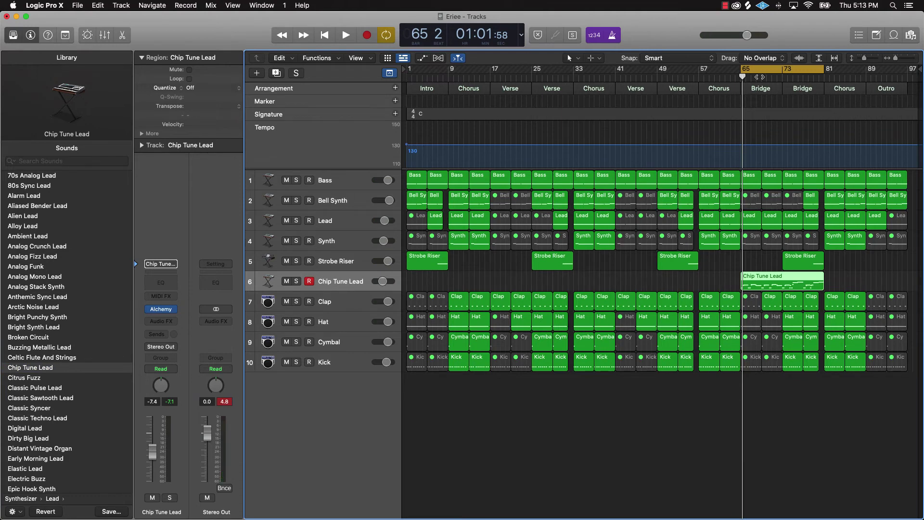
{"action": "left_click", "coordinate": [758, 68]}
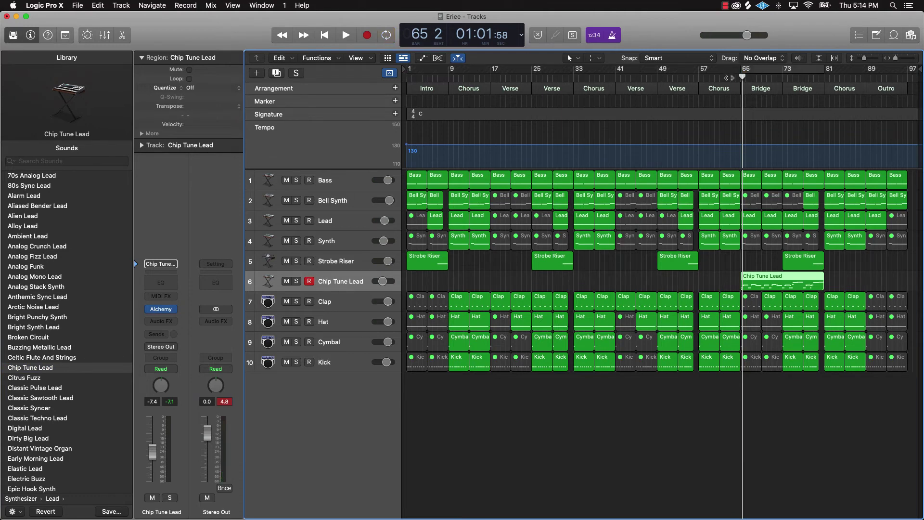
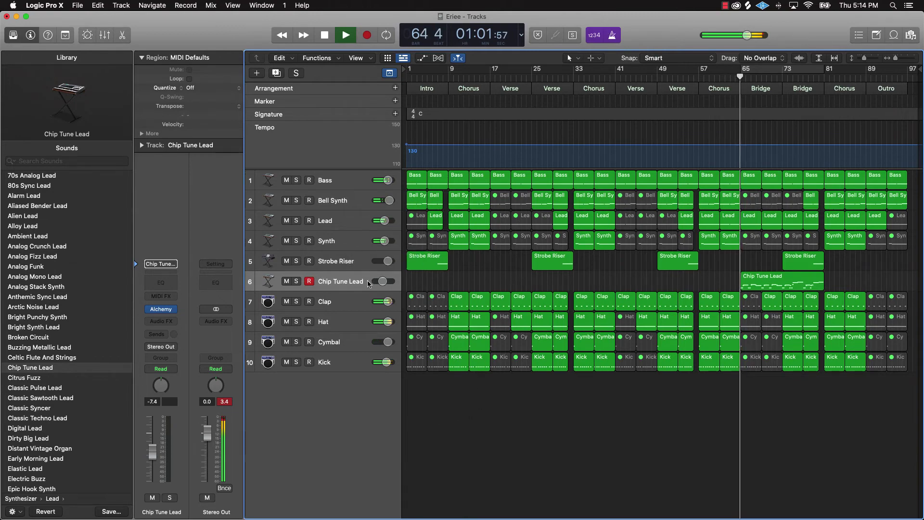
{"action": "left_click_drag", "start_coordinate": [383, 281], "coordinate": [367, 285]}
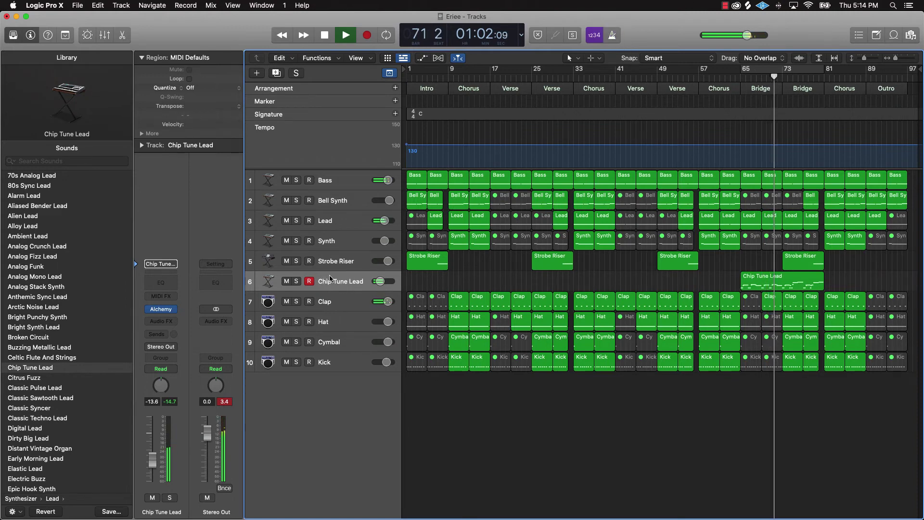
Move the Strobe Riser track below Kick and rebalance the Lead and Synth volumes while playing through to the Outro
{"action": "left_click_drag", "start_coordinate": [336, 261], "coordinate": [338, 363]}
{"action": "left_click", "coordinate": [602, 491]}
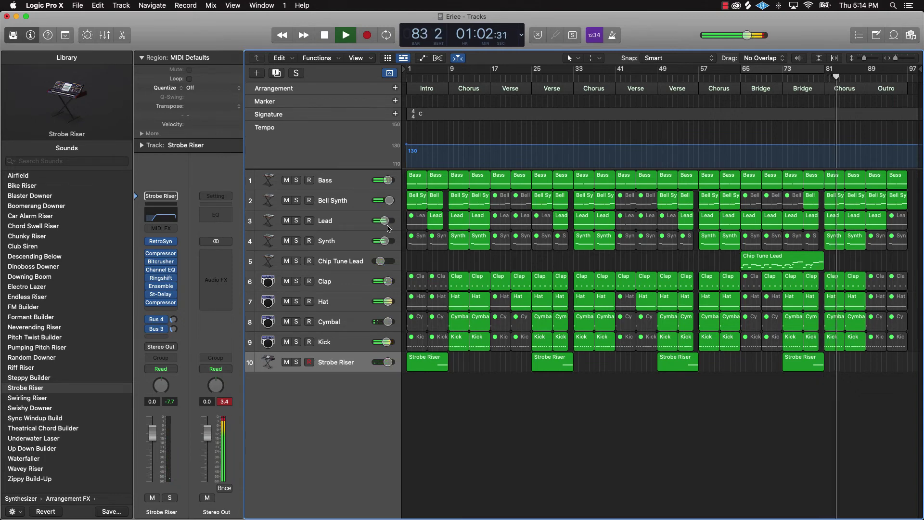
{"action": "left_click_drag", "start_coordinate": [384, 221], "coordinate": [386, 240]}
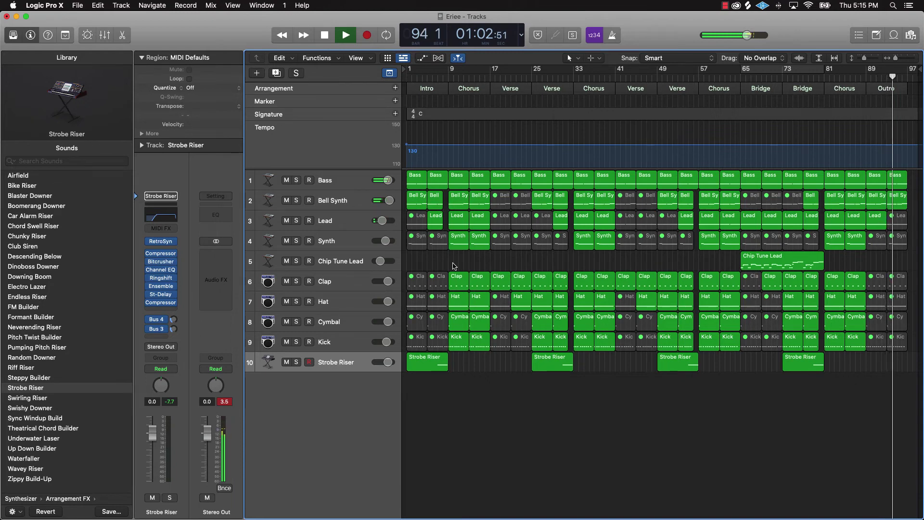
{"action": "key", "text": "space"}
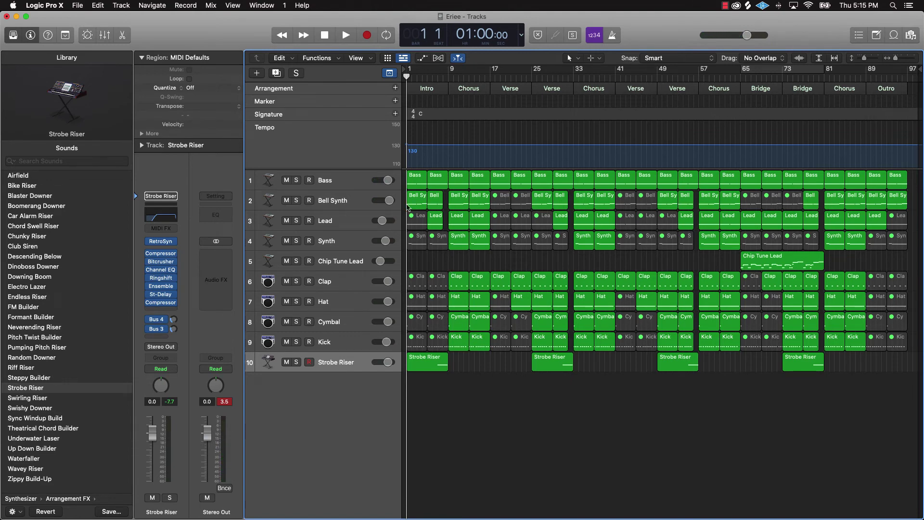
Insert the stereo Remix FX multi-effect on the Bass track and move its window clear of the Bass regions
{"action": "left_click", "coordinate": [340, 186]}
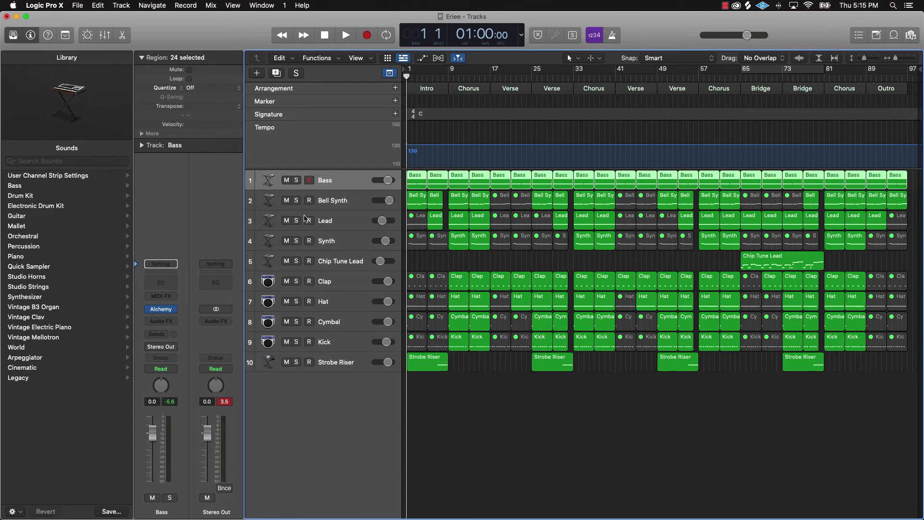
{"action": "left_click", "coordinate": [173, 322]}
{"action": "mouse_move", "coordinate": [183, 461]}
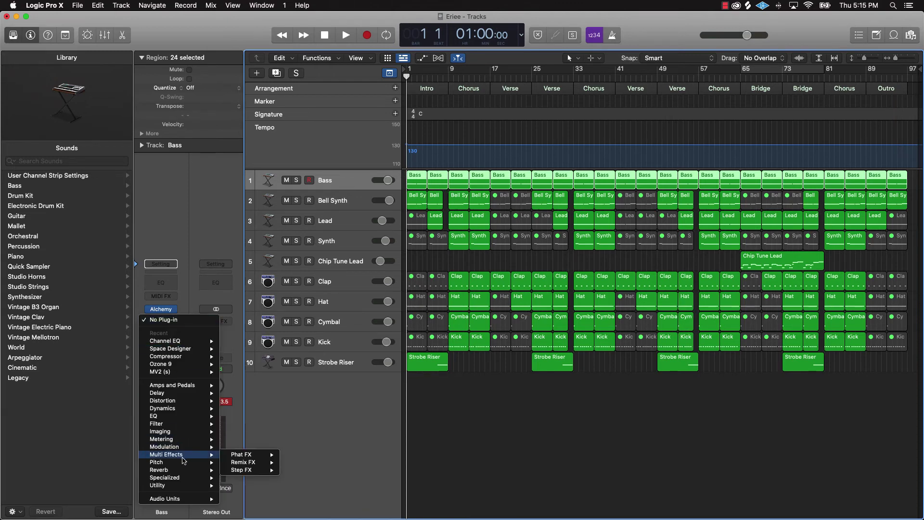
{"action": "mouse_move", "coordinate": [252, 463]}
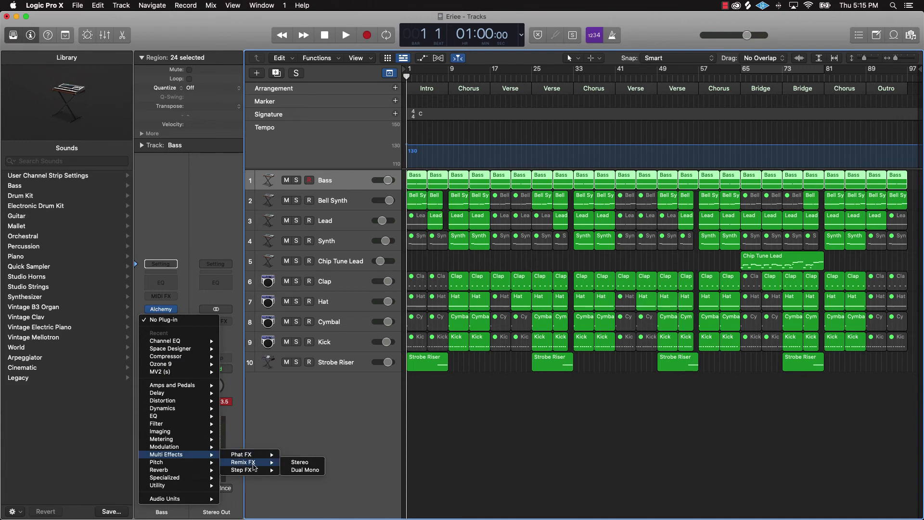
{"action": "left_click", "coordinate": [298, 466]}
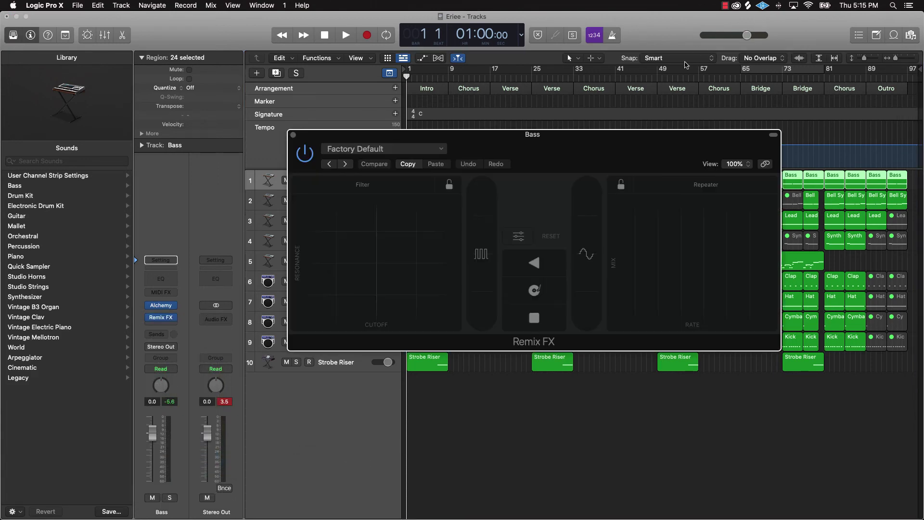
{"action": "left_click_drag", "start_coordinate": [584, 155], "coordinate": [627, 256]}
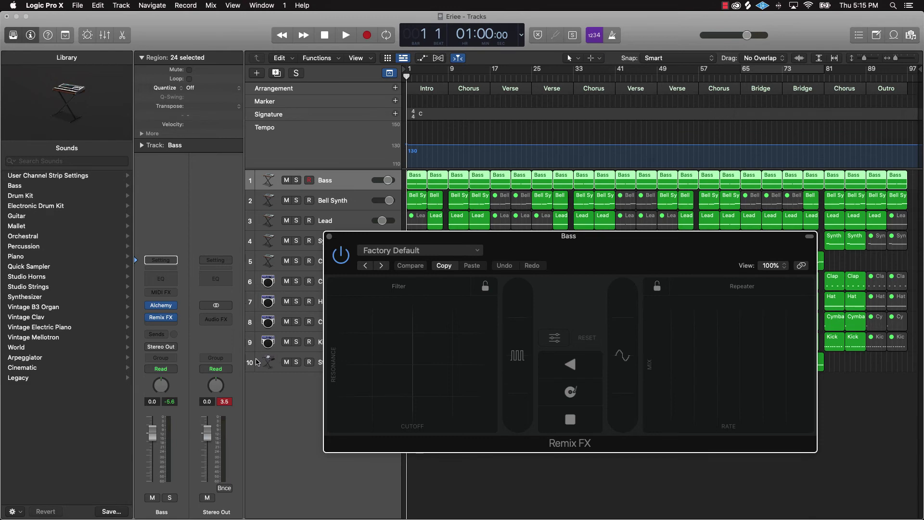
Set the Bass track's automation to Touch and record the Remix FX stop effect just before the first Chorus
{"action": "left_click", "coordinate": [175, 371]}
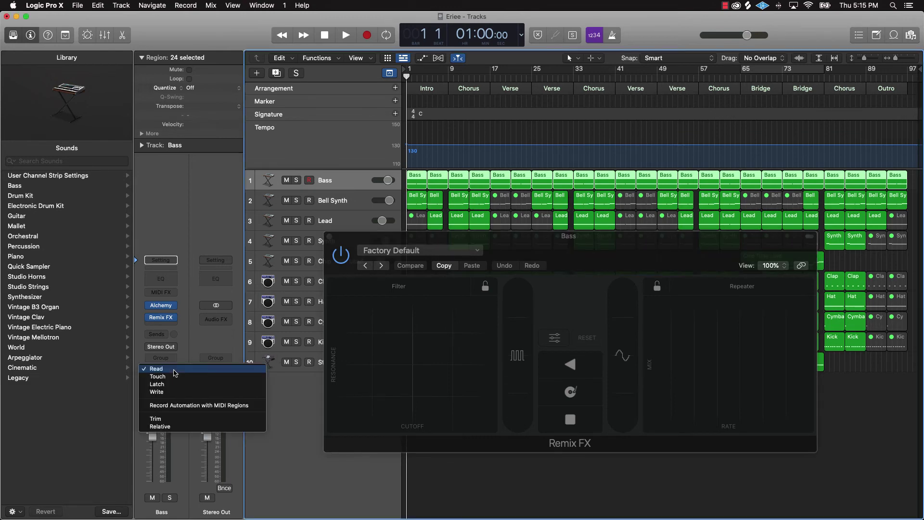
{"action": "left_click", "coordinate": [166, 377]}
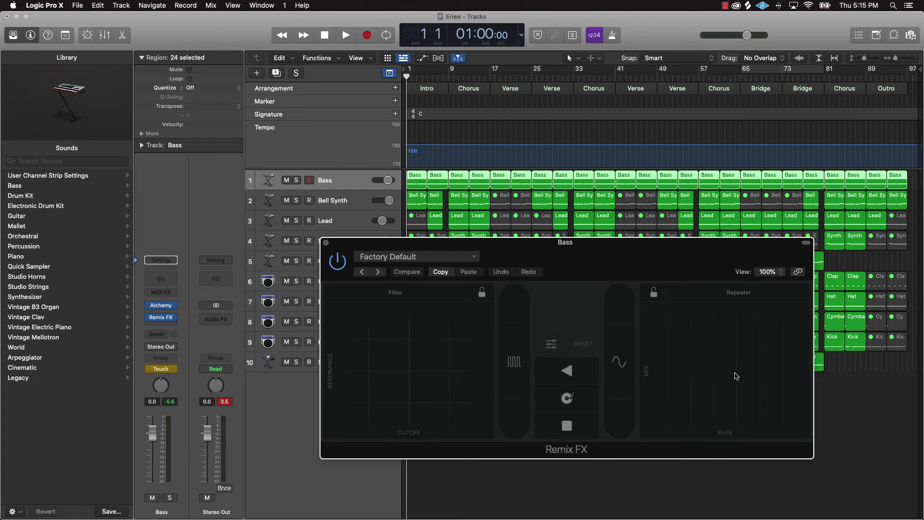
{"action": "key", "text": "space"}
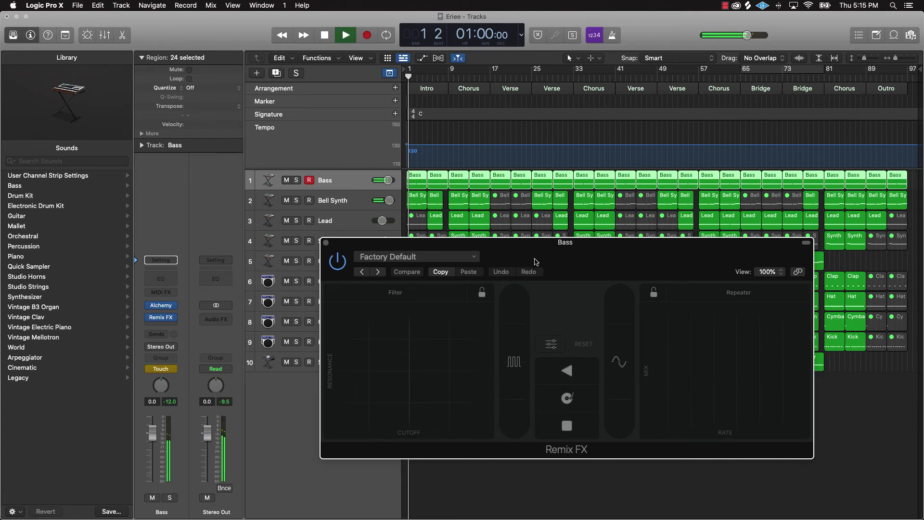
{"action": "left_click_drag", "start_coordinate": [580, 262], "coordinate": [739, 150]}
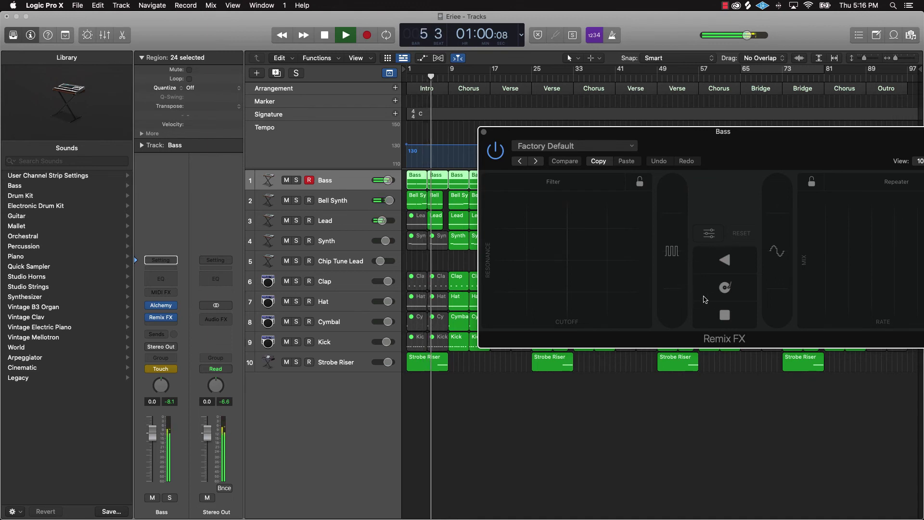
{"action": "left_click_drag", "start_coordinate": [758, 166], "coordinate": [686, 278]}
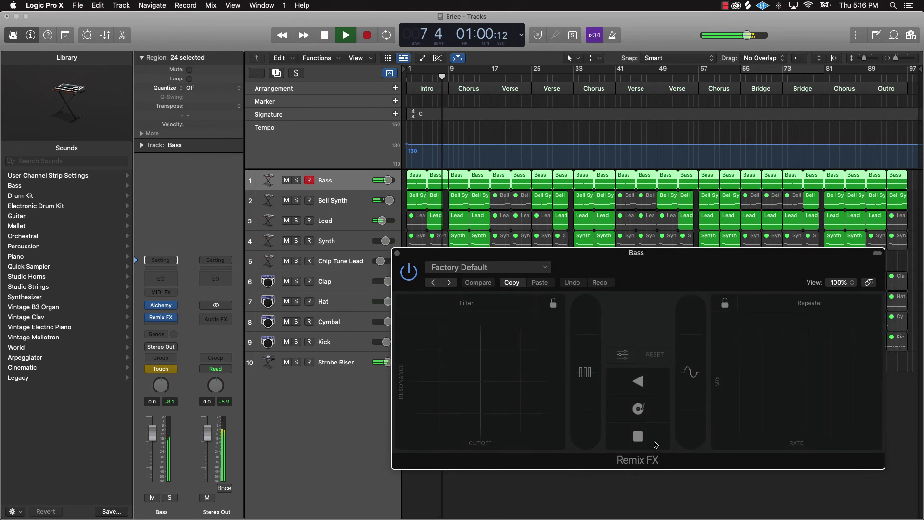
{"action": "left_click", "coordinate": [659, 437]}
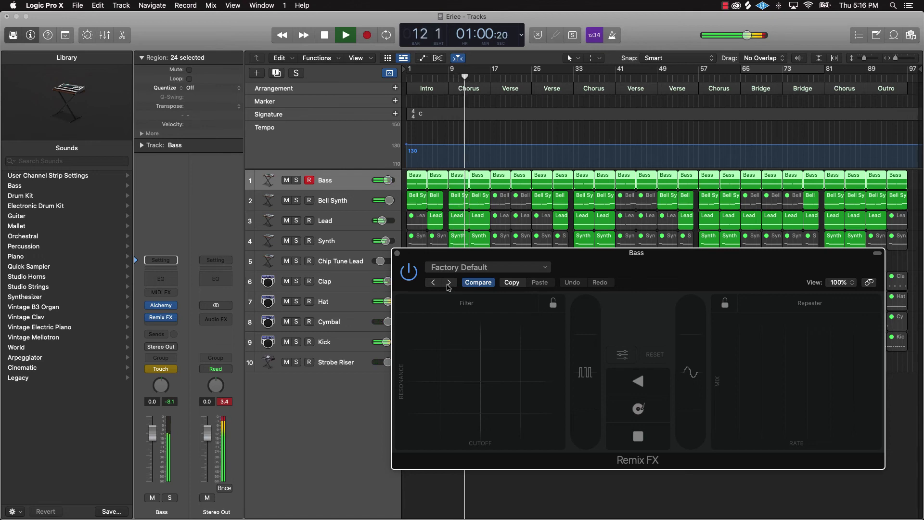
{"action": "key", "text": "space"}
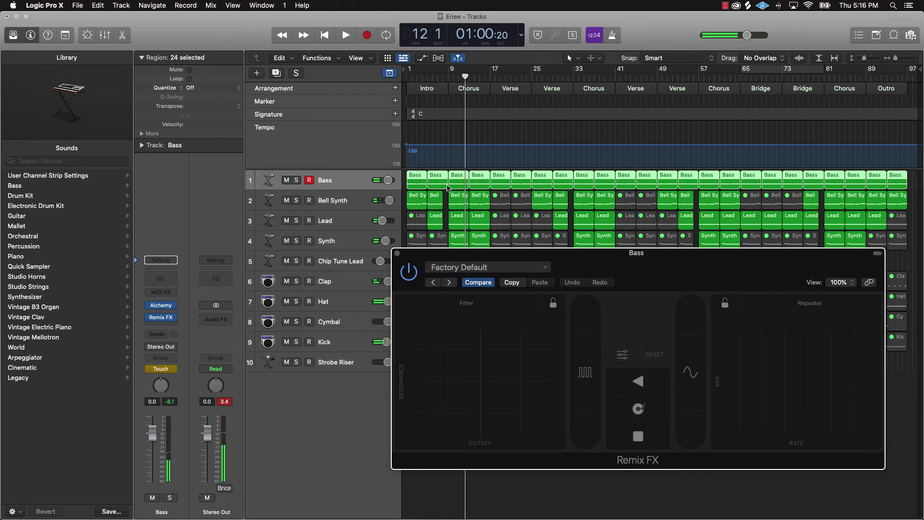
Play the song from bar 5 with cycling off to check the Bass stop effect going into the first Chorus
{"action": "left_click", "coordinate": [441, 76]}
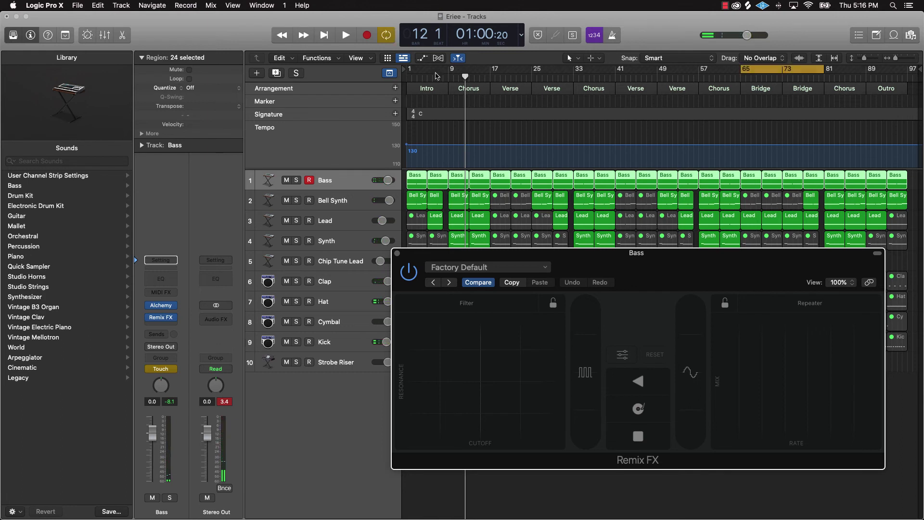
{"action": "left_click", "coordinate": [782, 76]}
{"action": "key", "text": "c"}
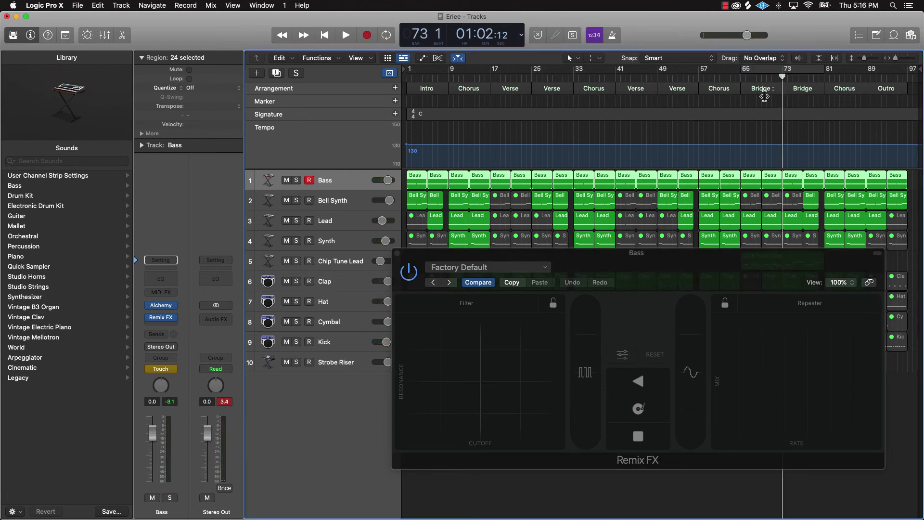
{"action": "left_click", "coordinate": [428, 76]}
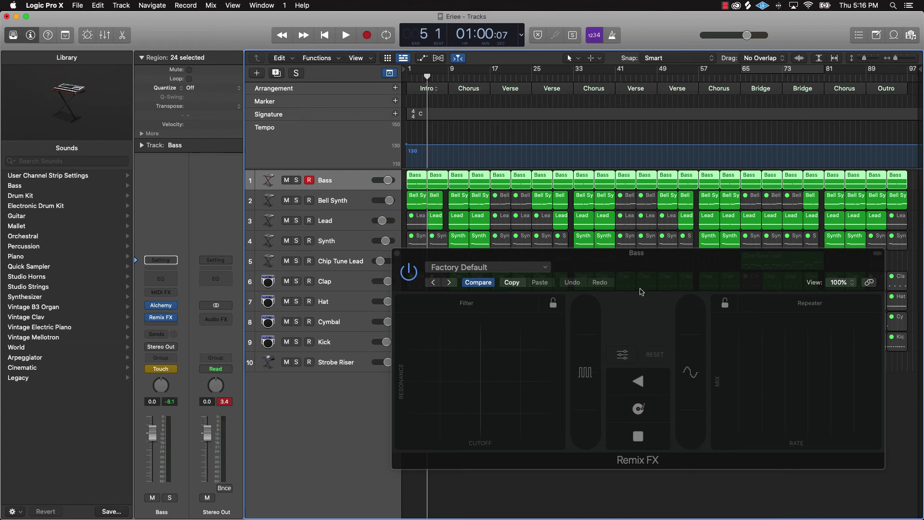
{"action": "key", "text": "space"}
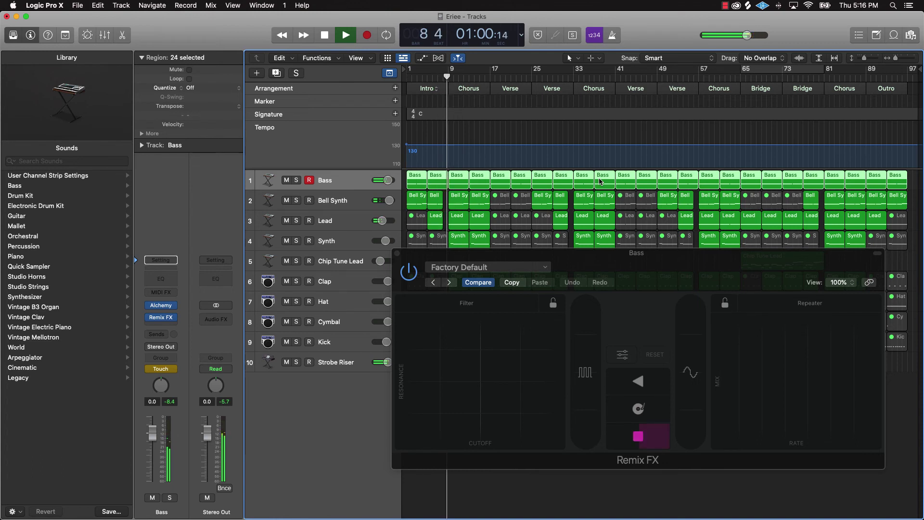
Play from bar 20 and record the Remix FX gater effect on the Bass leading into the Verse at bar 25
{"action": "key", "text": "space"}
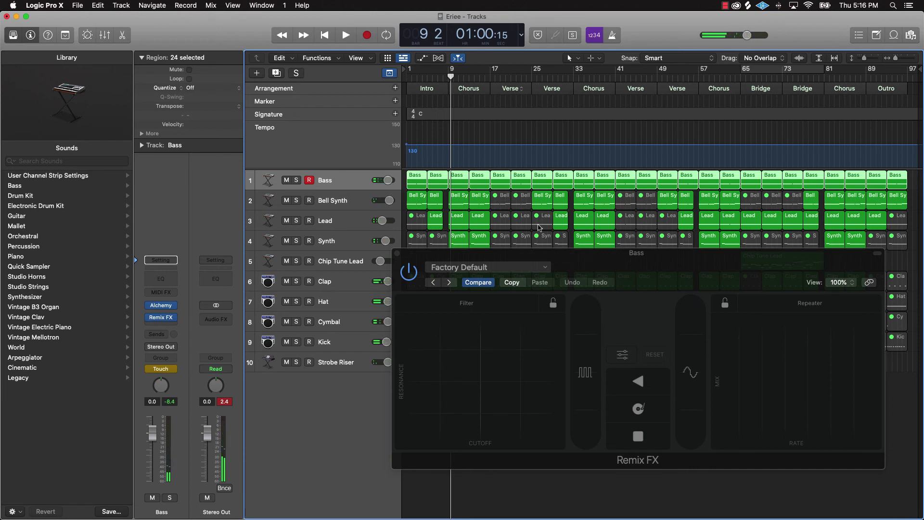
{"action": "left_click", "coordinate": [509, 78]}
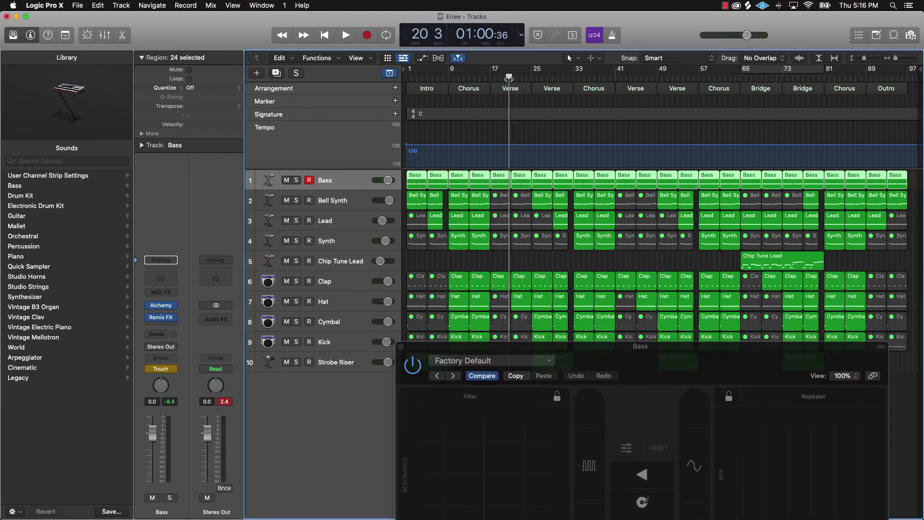
{"action": "left_click", "coordinate": [683, 378]}
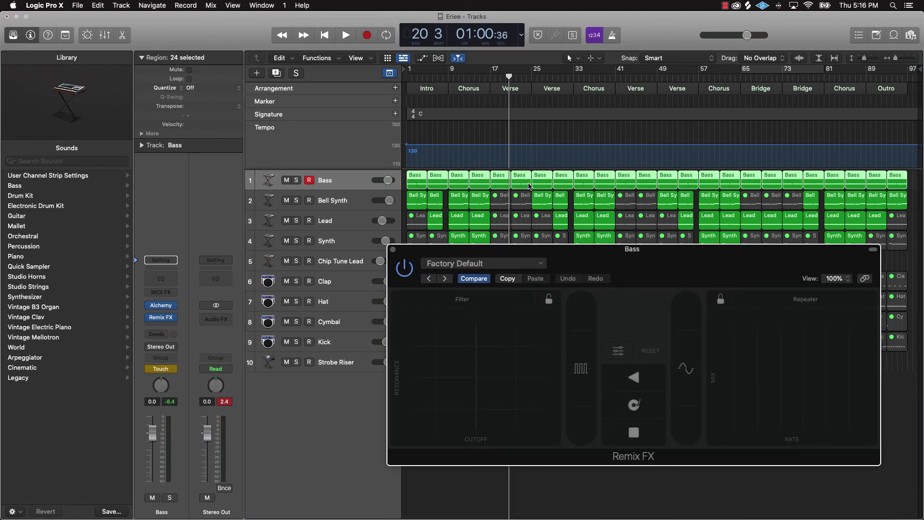
{"action": "key", "text": "space"}
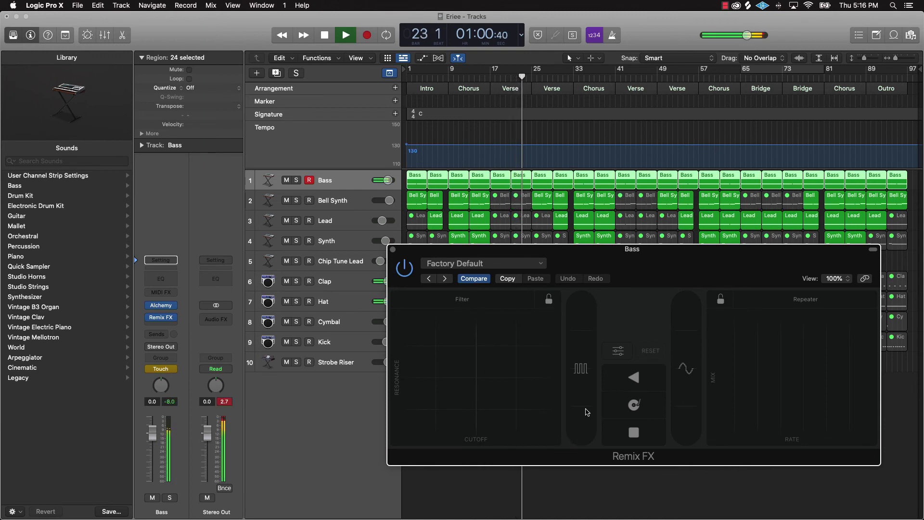
{"action": "left_click_drag", "start_coordinate": [586, 412], "coordinate": [586, 412]}
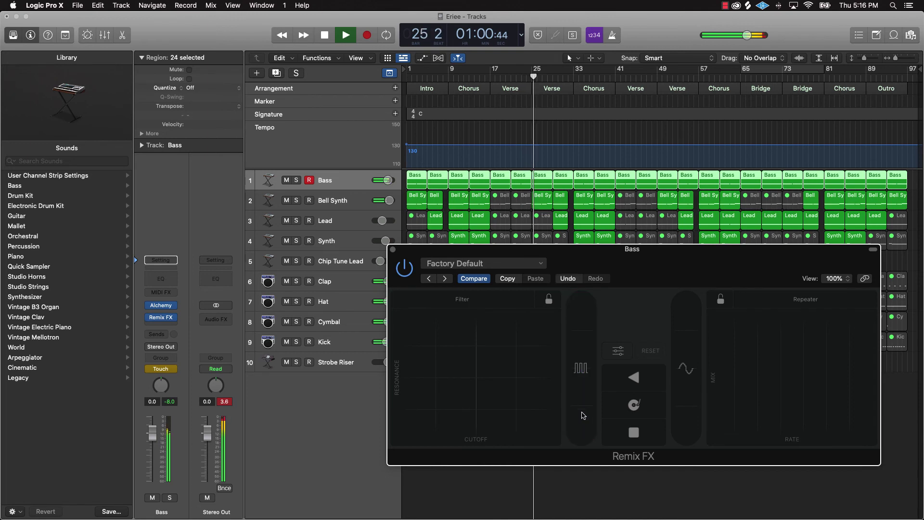
{"action": "key", "text": "space"}
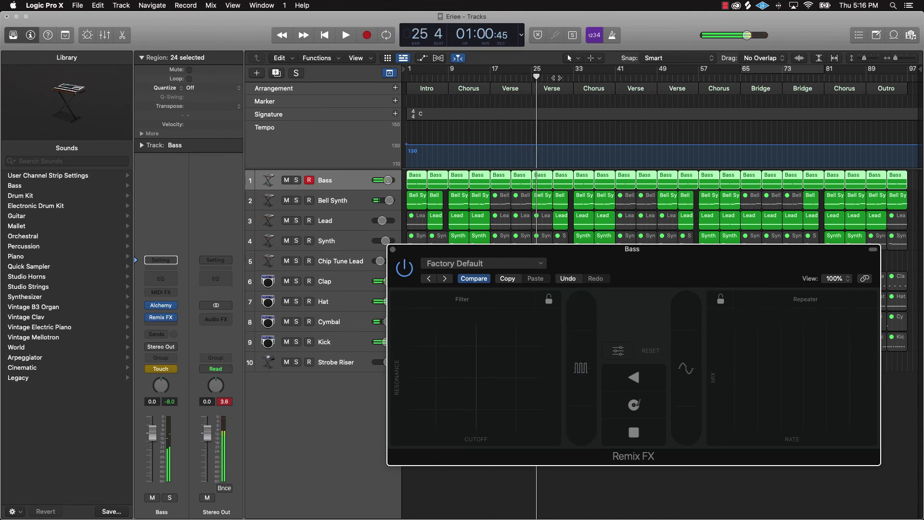
Play from bar 29 and record the Remix FX stop effect on the Bass just before the Chorus at bar 33
{"action": "left_click", "coordinate": [557, 73]}
{"action": "left_click_drag", "start_coordinate": [557, 80], "coordinate": [553, 82]}
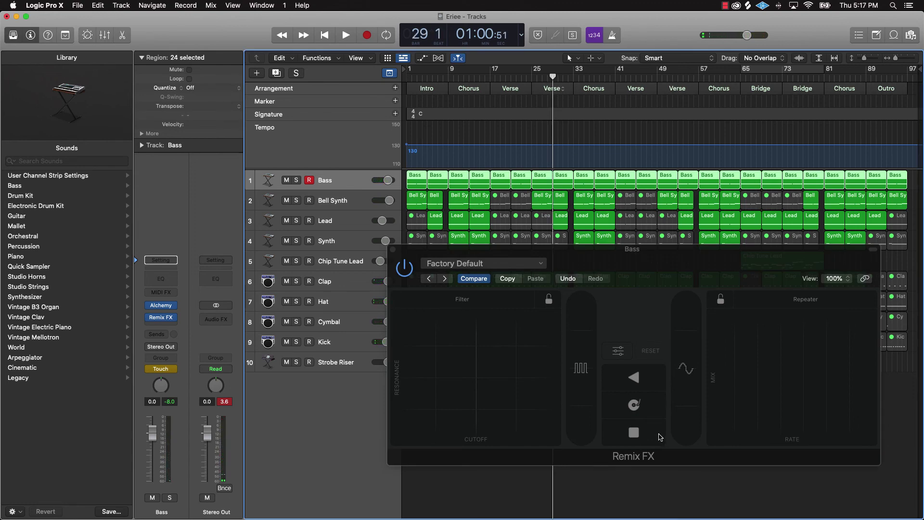
{"action": "key", "text": "space"}
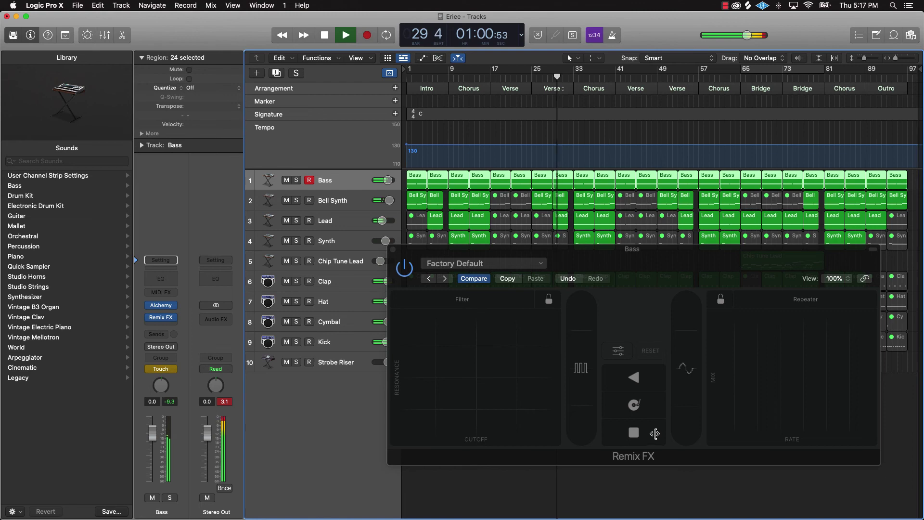
{"action": "left_click_drag", "start_coordinate": [661, 428], "coordinate": [663, 405]}
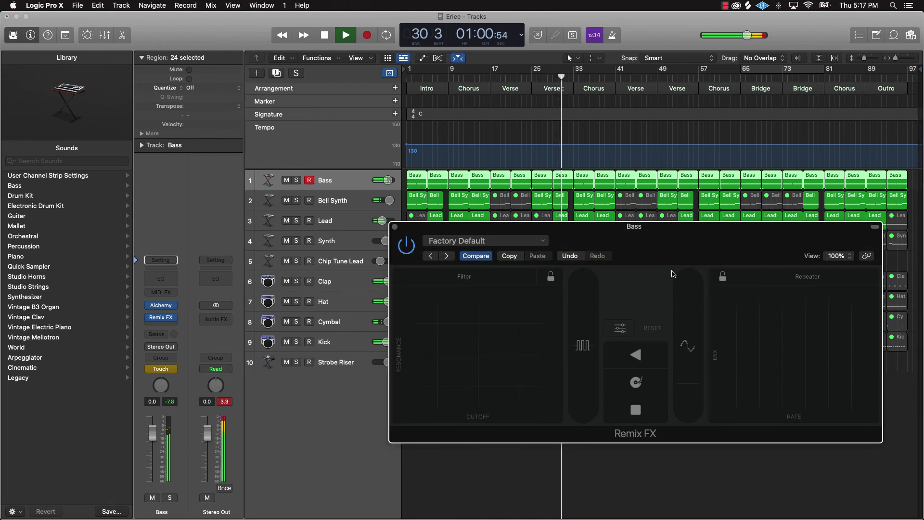
{"action": "left_click", "coordinate": [657, 411]}
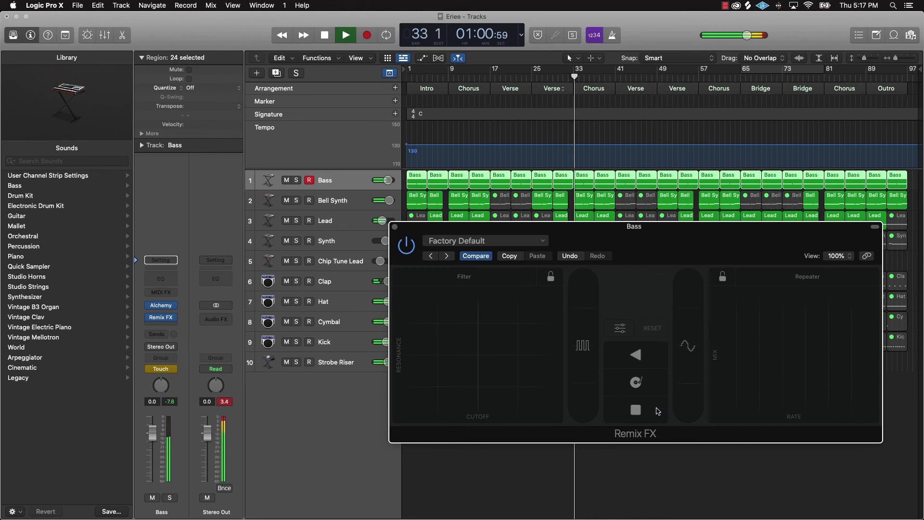
{"action": "key", "text": "space"}
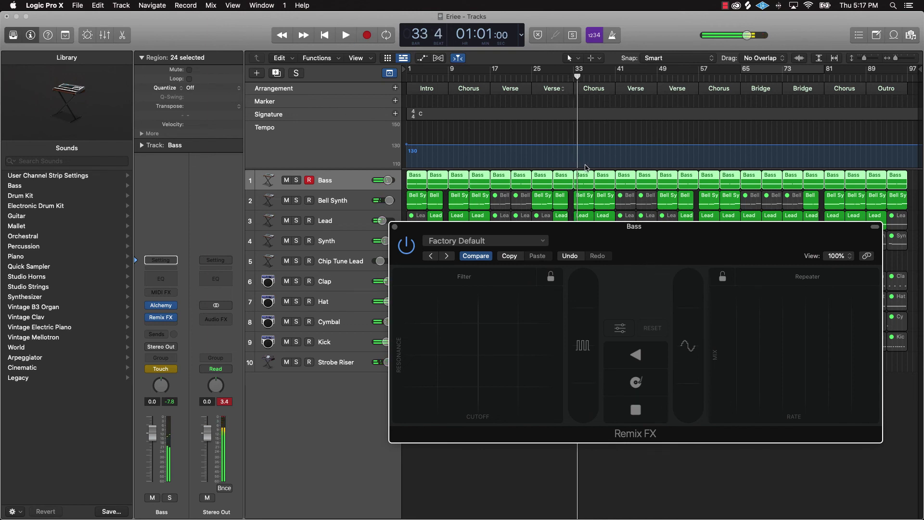
Play from bar 44 and record the Remix FX gater effect on the Bass leading into the Verse at bar 49
{"action": "left_click", "coordinate": [635, 78]}
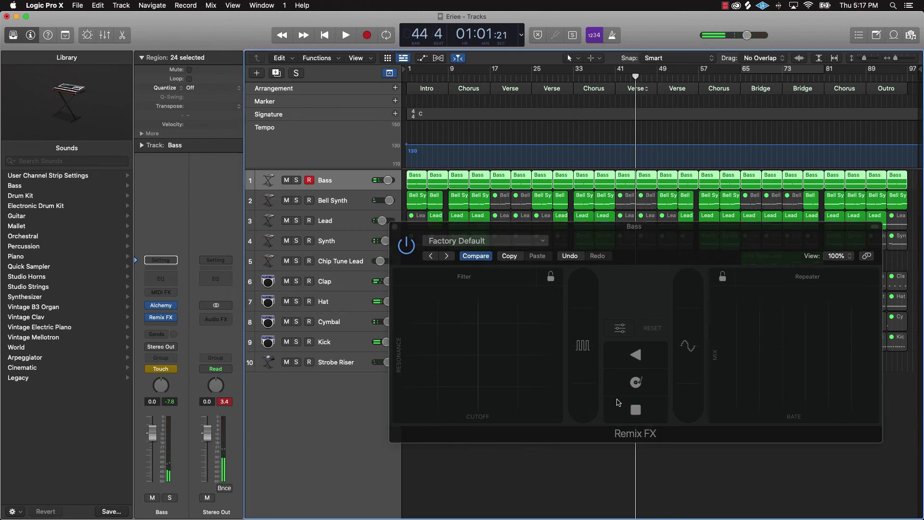
{"action": "key", "text": "space"}
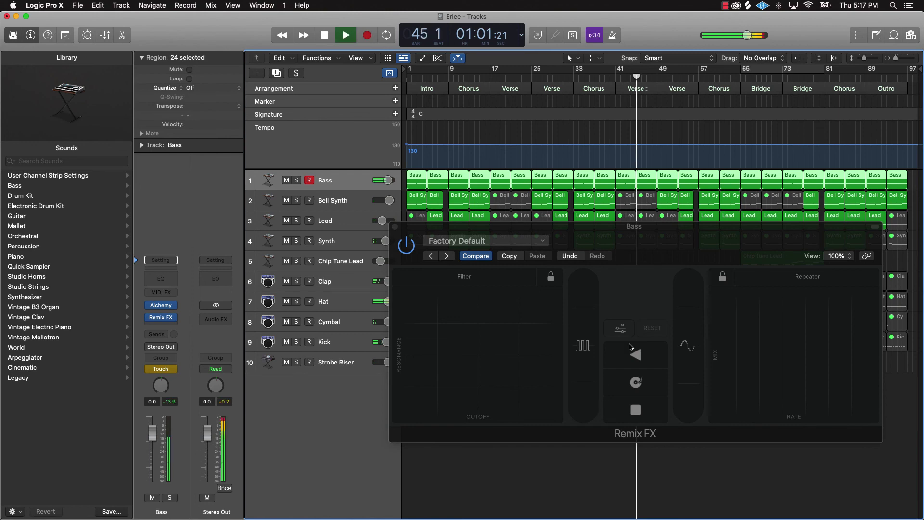
{"action": "left_click", "coordinate": [585, 391]}
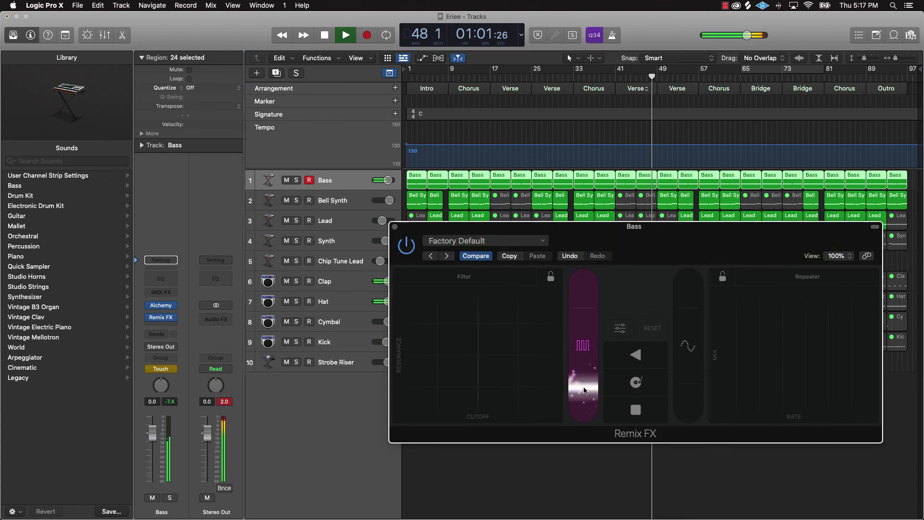
{"action": "left_click_drag", "start_coordinate": [585, 390], "coordinate": [585, 391]}
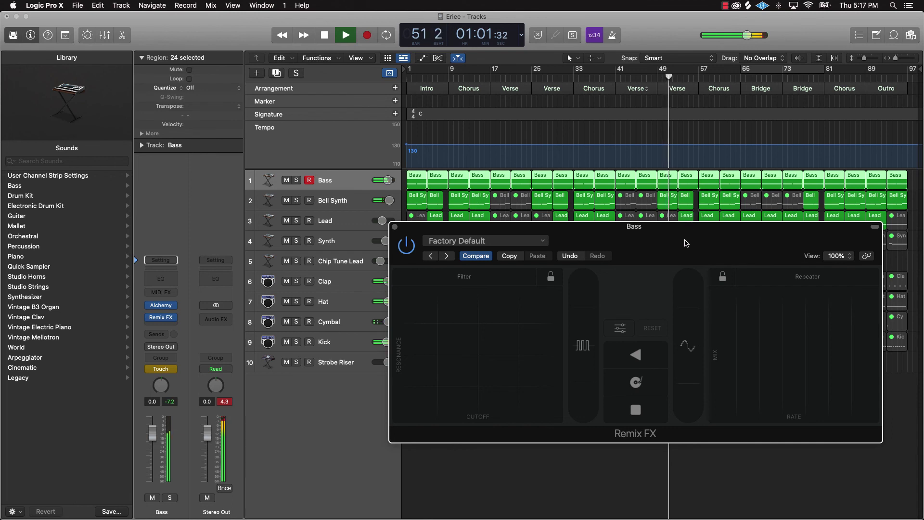
Move the Remix FX window lower and record its stop effect on the Bass just before the Chorus at bar 57
{"action": "left_click_drag", "start_coordinate": [689, 243], "coordinate": [658, 274]}
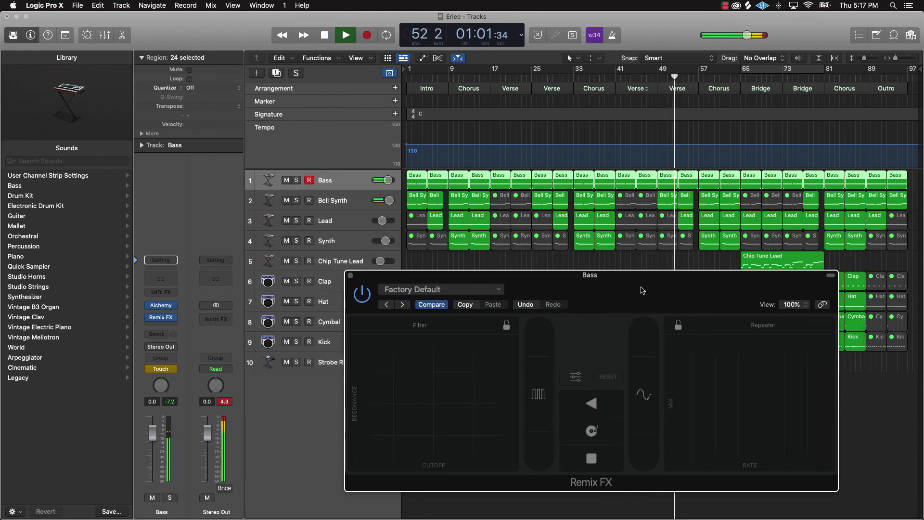
{"action": "left_click", "coordinate": [611, 461]}
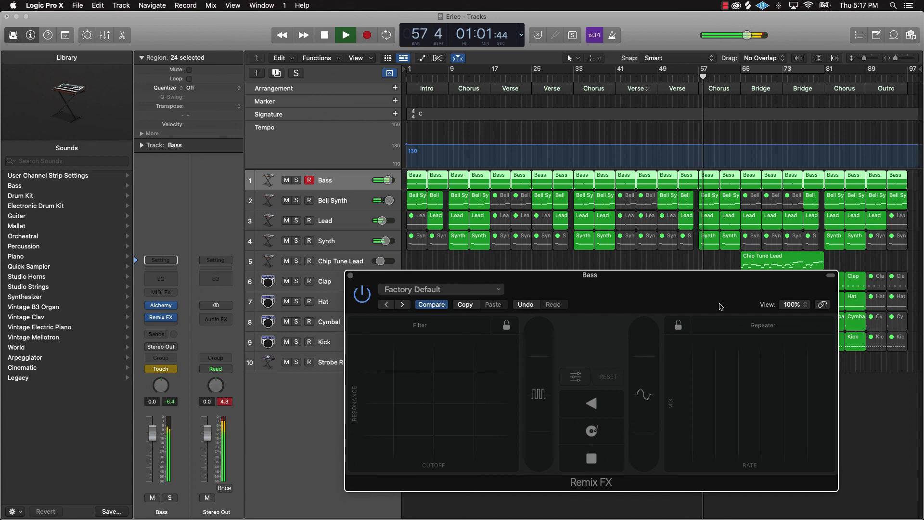
{"action": "key", "text": "space"}
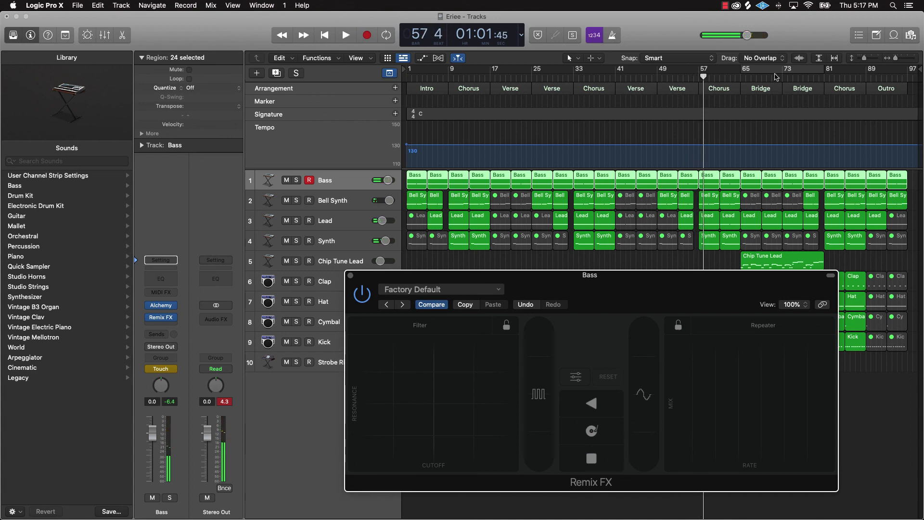
Play from bar 77, record the Bass stop effect just before the final Chorus at bar 81, and close the Remix FX window
{"action": "left_click", "coordinate": [771, 76]}
{"action": "left_click", "coordinate": [763, 77]}
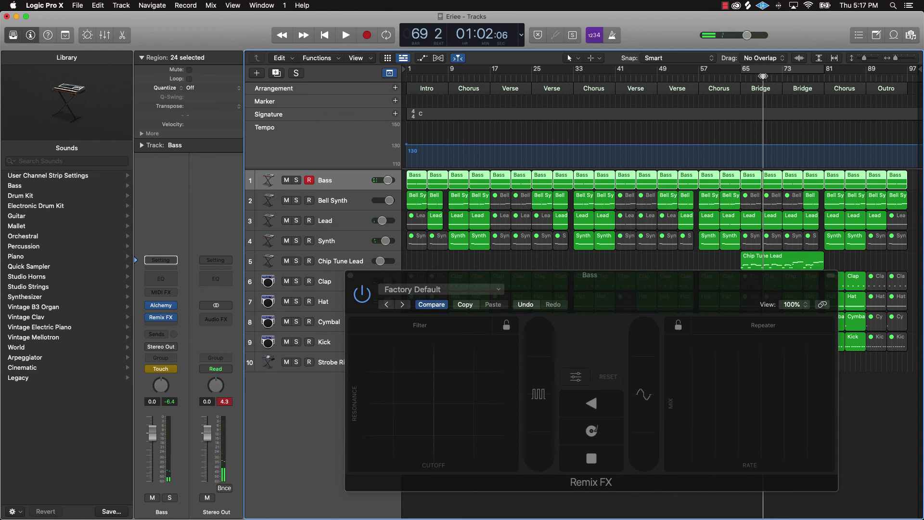
{"action": "left_click", "coordinate": [805, 77]}
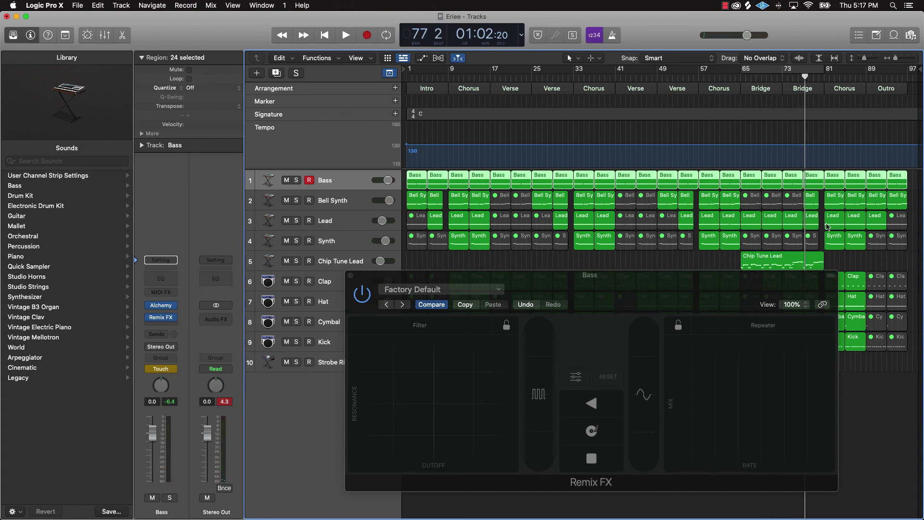
{"action": "key", "text": "space"}
{"action": "key", "text": "space"}
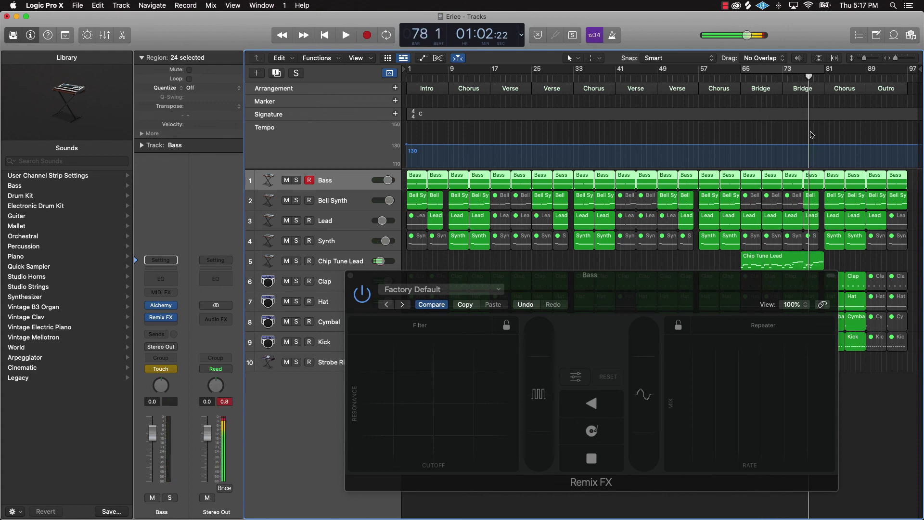
{"action": "key", "text": "space"}
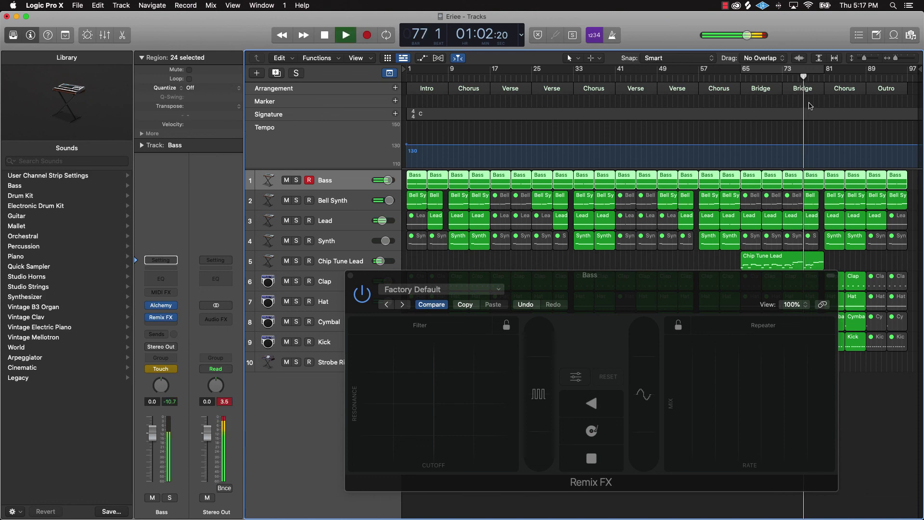
{"action": "left_click", "coordinate": [614, 460]}
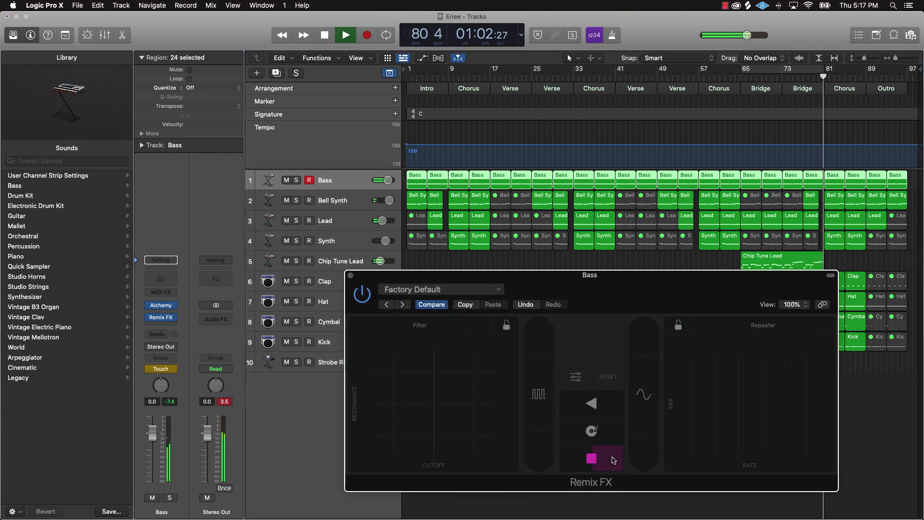
{"action": "key", "text": "space"}
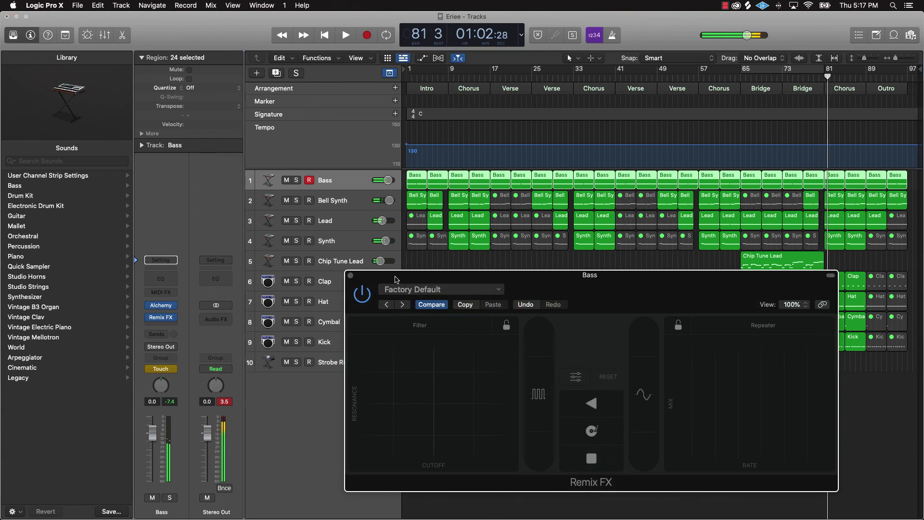
{"action": "left_click", "coordinate": [350, 276]}
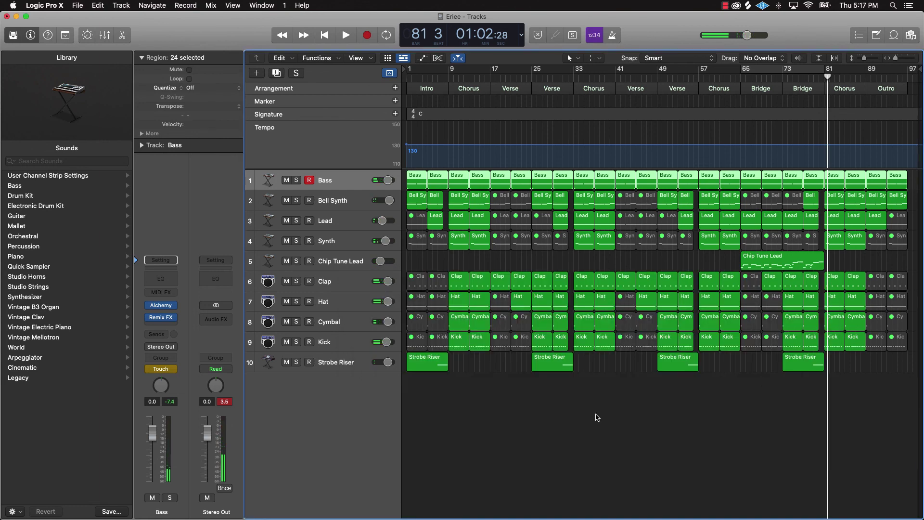
Select the Bell Synth track and hide the global tracks to review the whole arrangement, then show them again
{"action": "left_click", "coordinate": [338, 199]}
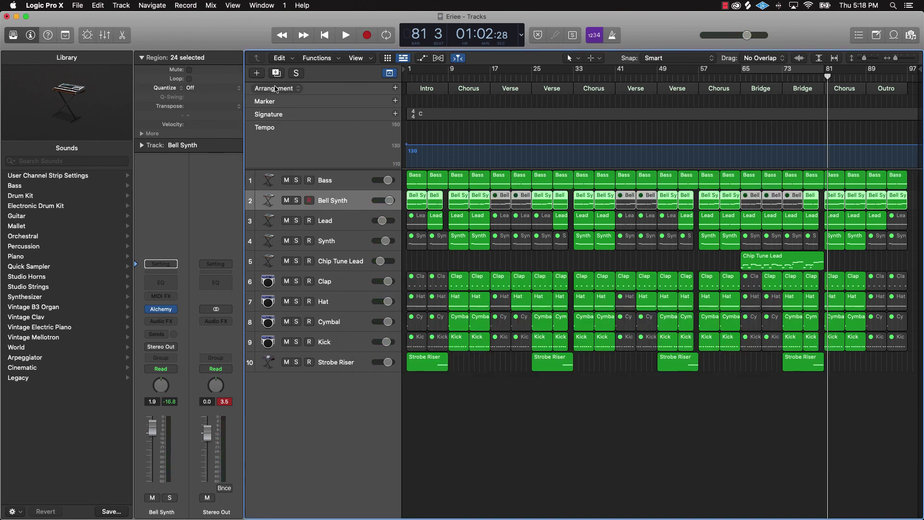
{"action": "left_click", "coordinate": [389, 73]}
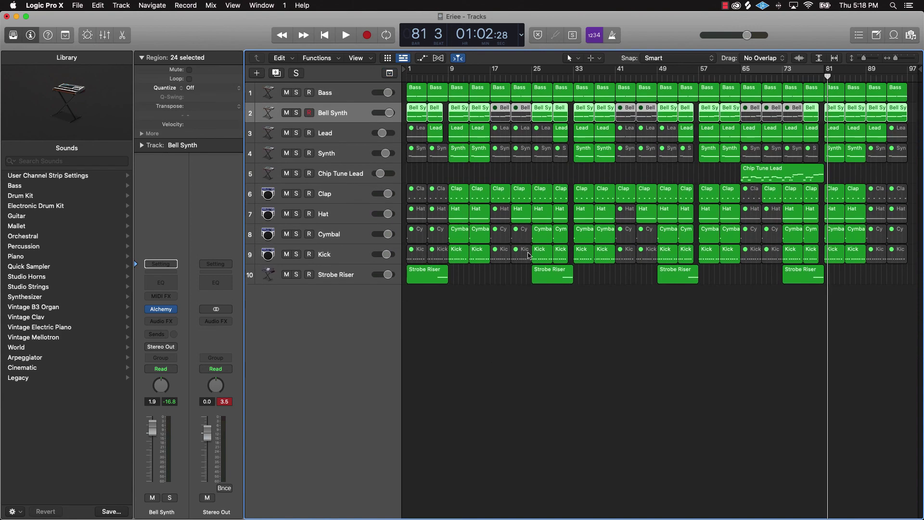
{"action": "left_click", "coordinate": [521, 173]}
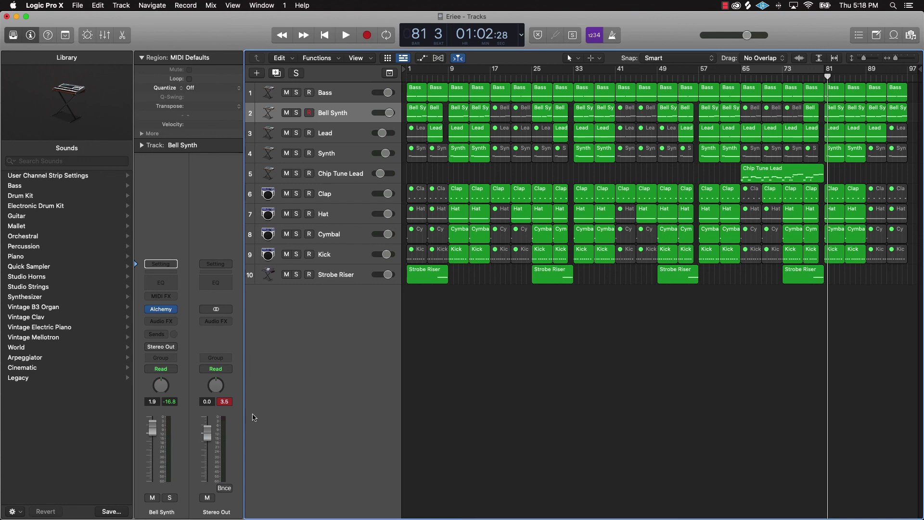
{"action": "left_click", "coordinate": [390, 73]}
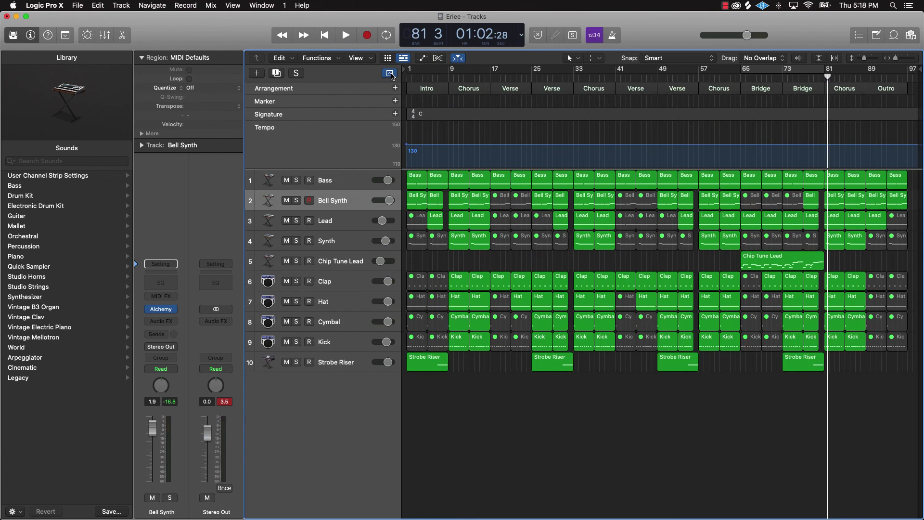